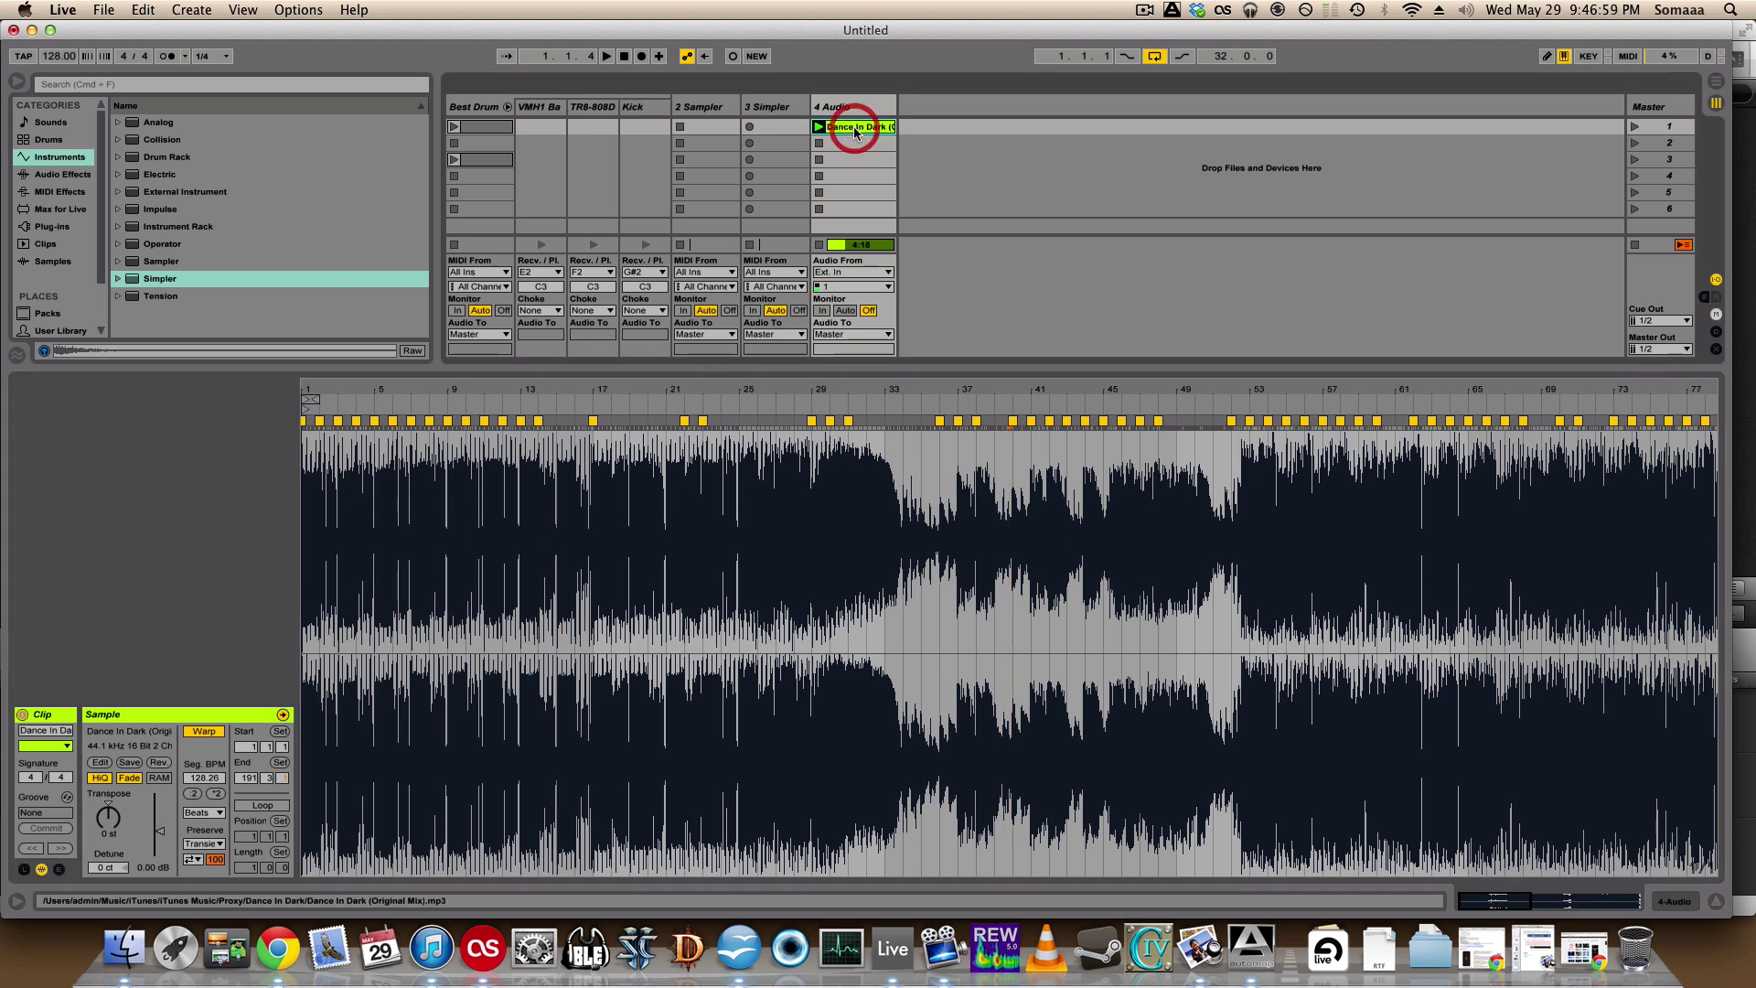
- Delete all warp markers from the Dance In Dark clip and set its segment BPM to 128.00
left_click(681, 421)
key("super+a")
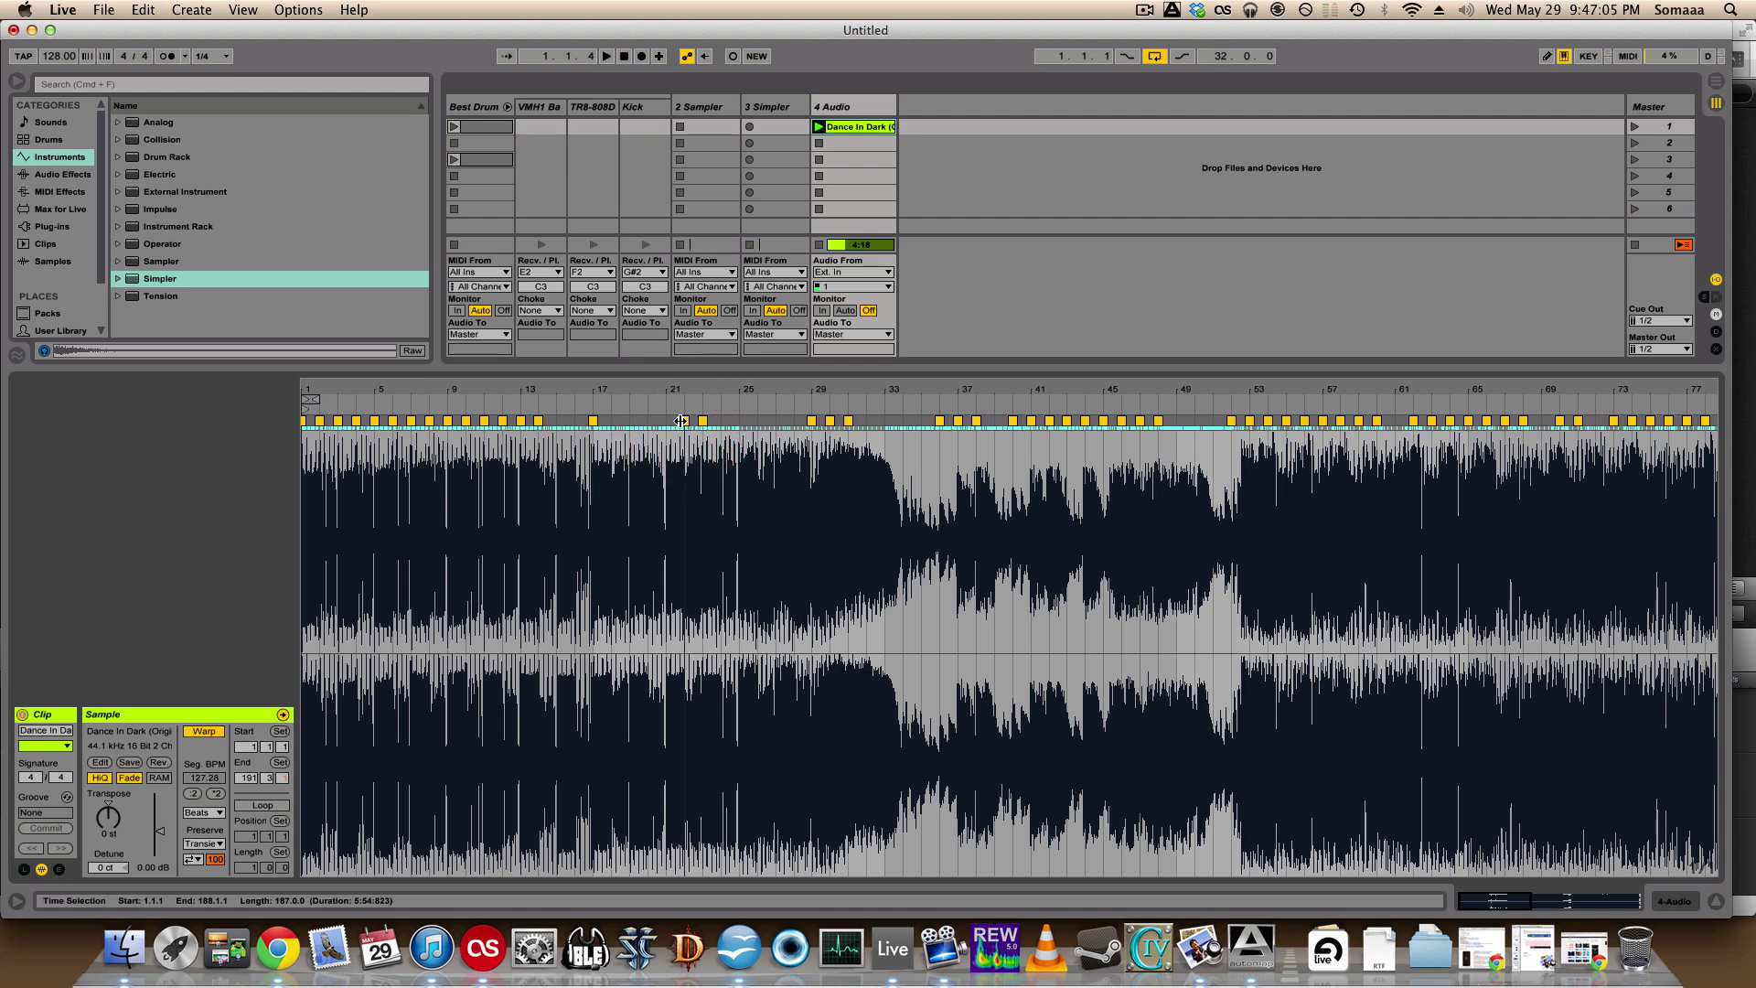
key("Delete")
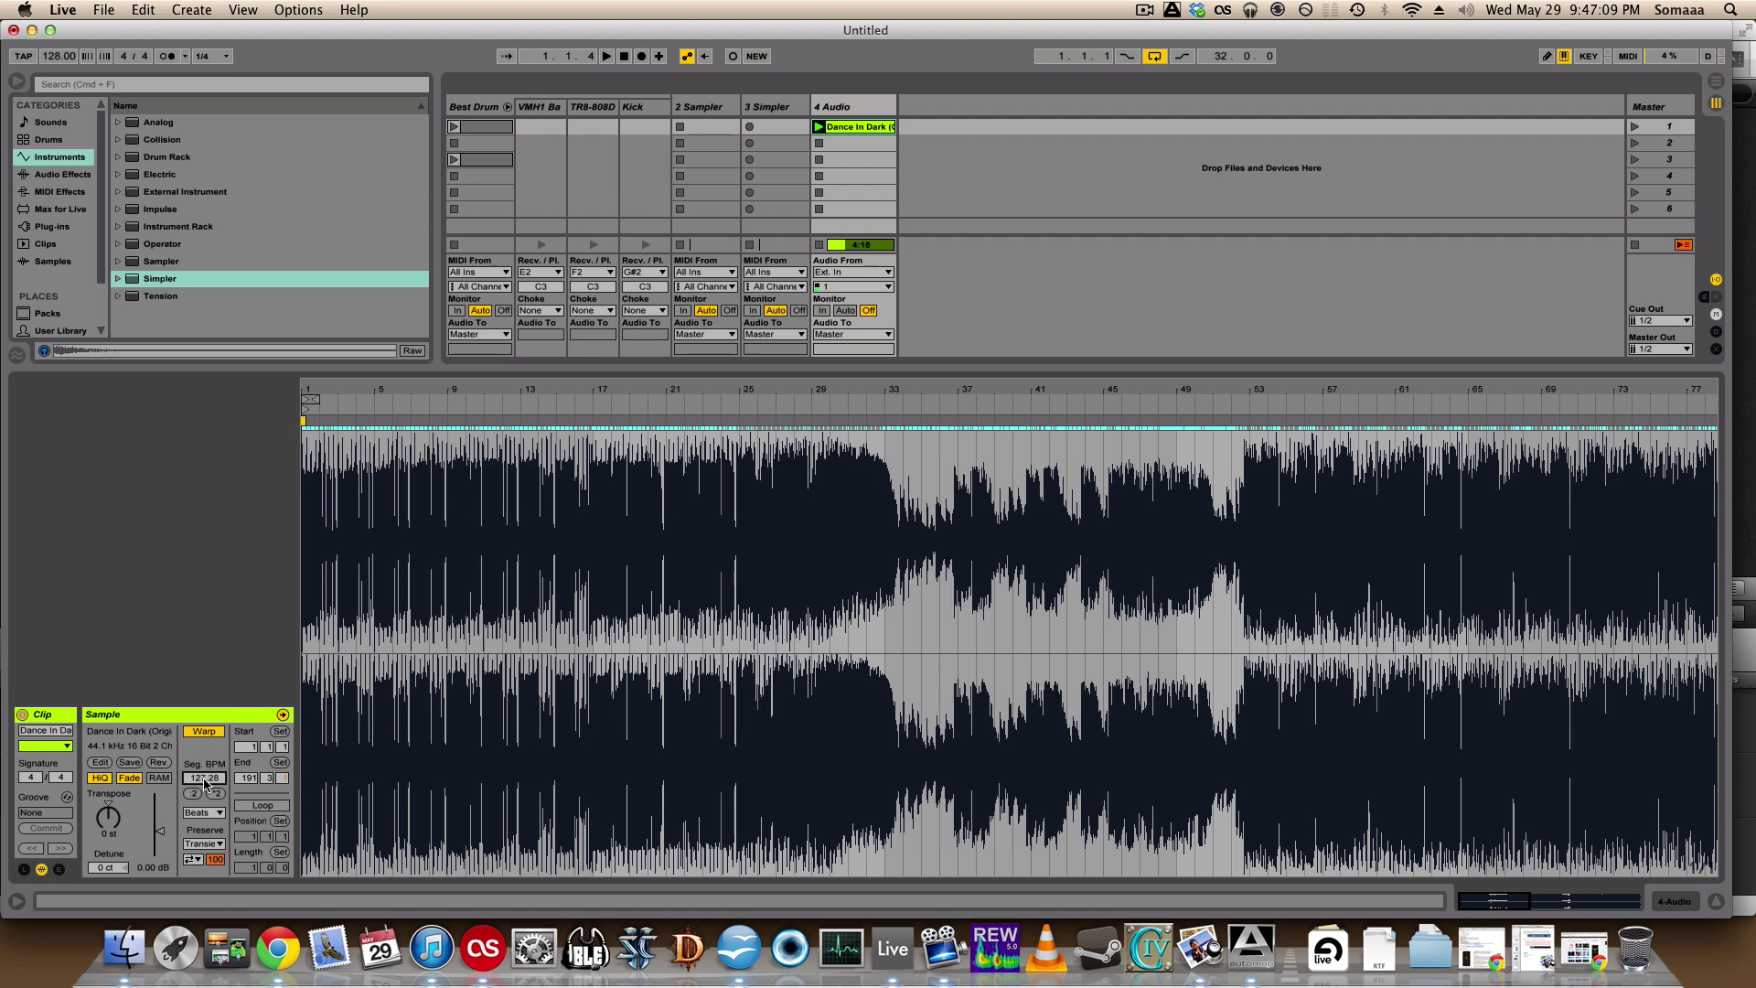
key("Return")
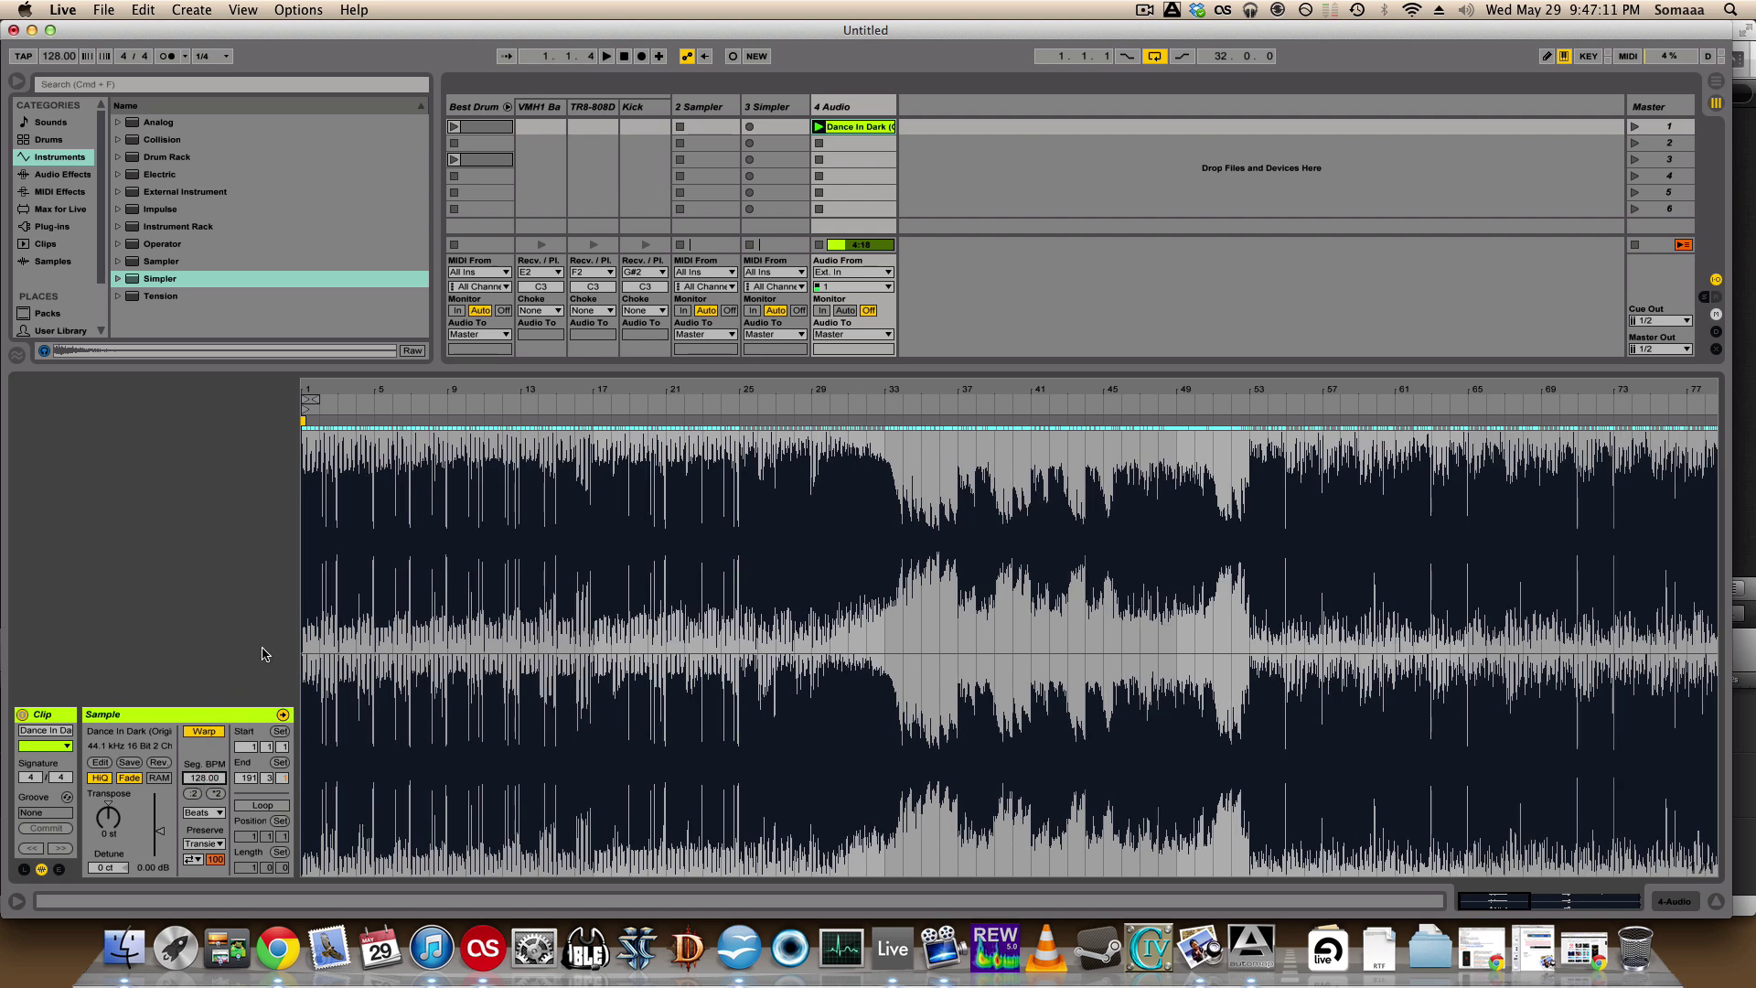
- Audition the opening of the Dance In Dark clip and move its start marker to 54.1.1
left_click_drag(338, 393, 520, 512)
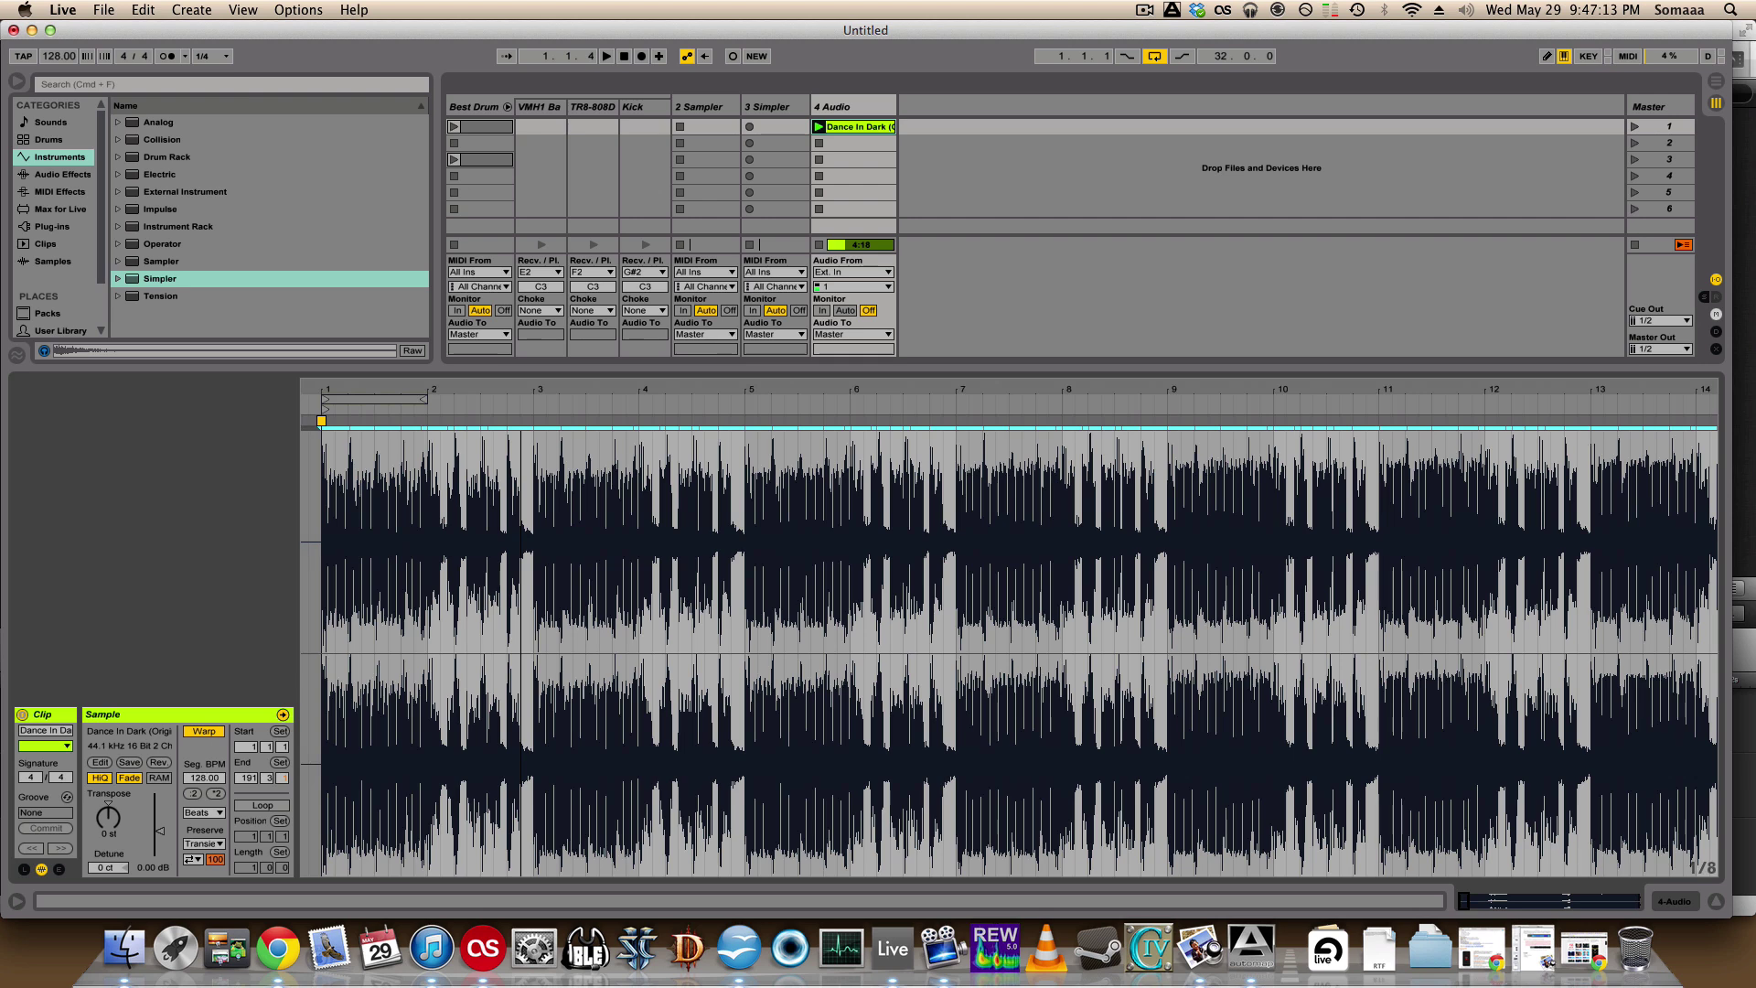
left_click_drag(338, 475, 338, 512)
mouse_move(344, 407)
left_mouse_down()
mouse_move(393, 411)
mouse_move(338, 409)
left_mouse_up()
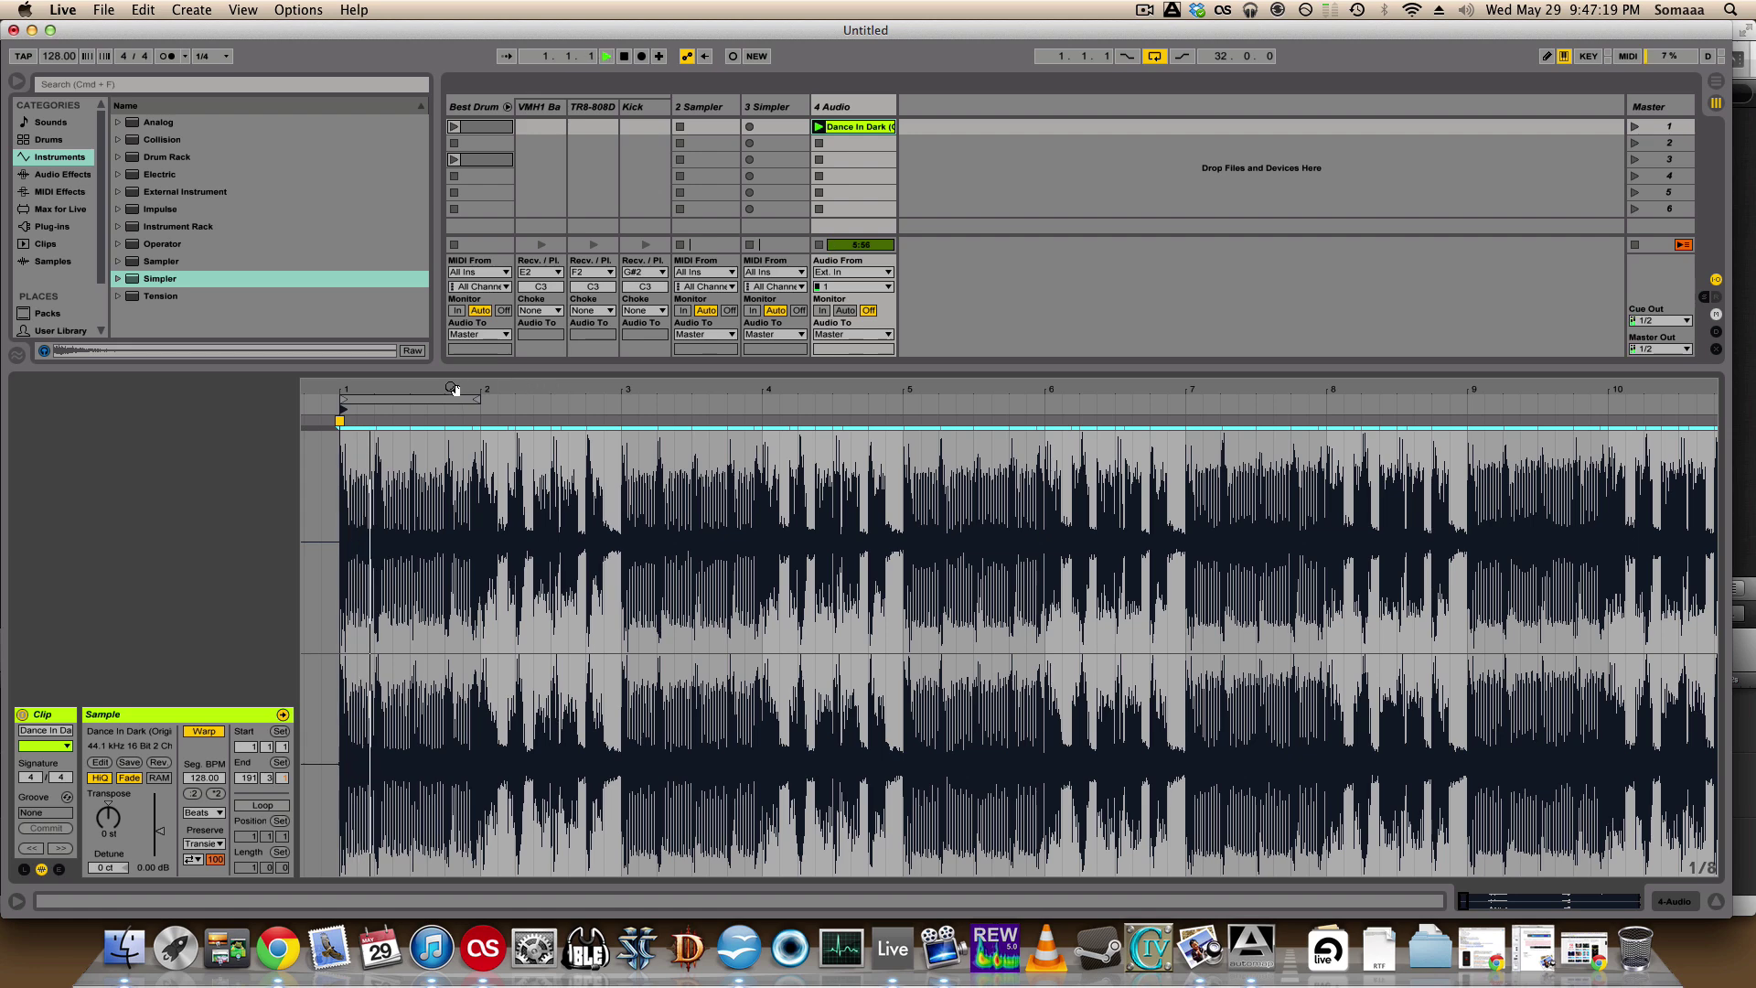
key("space")
left_click_drag(454, 390, 455, 201)
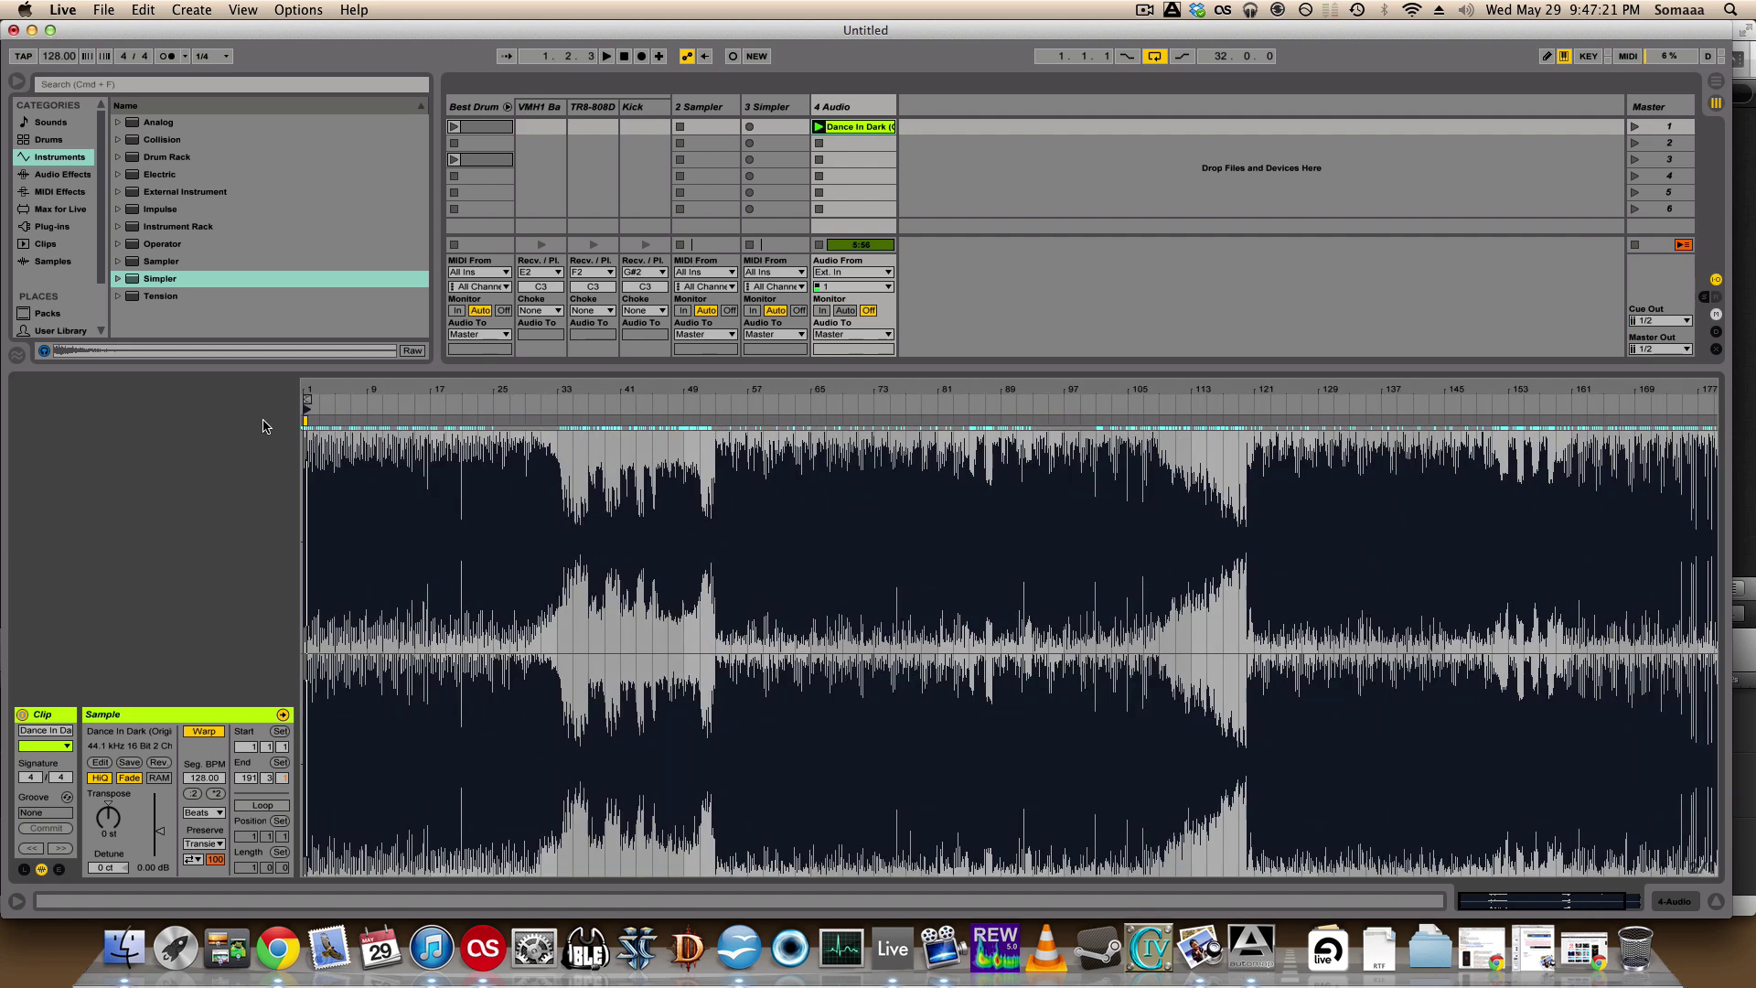
mouse_move(309, 411)
left_mouse_down()
mouse_move(727, 409)
mouse_move(808, 549)
mouse_move(949, 608)
mouse_move(799, 614)
mouse_move(697, 595)
left_mouse_up()
key("space")
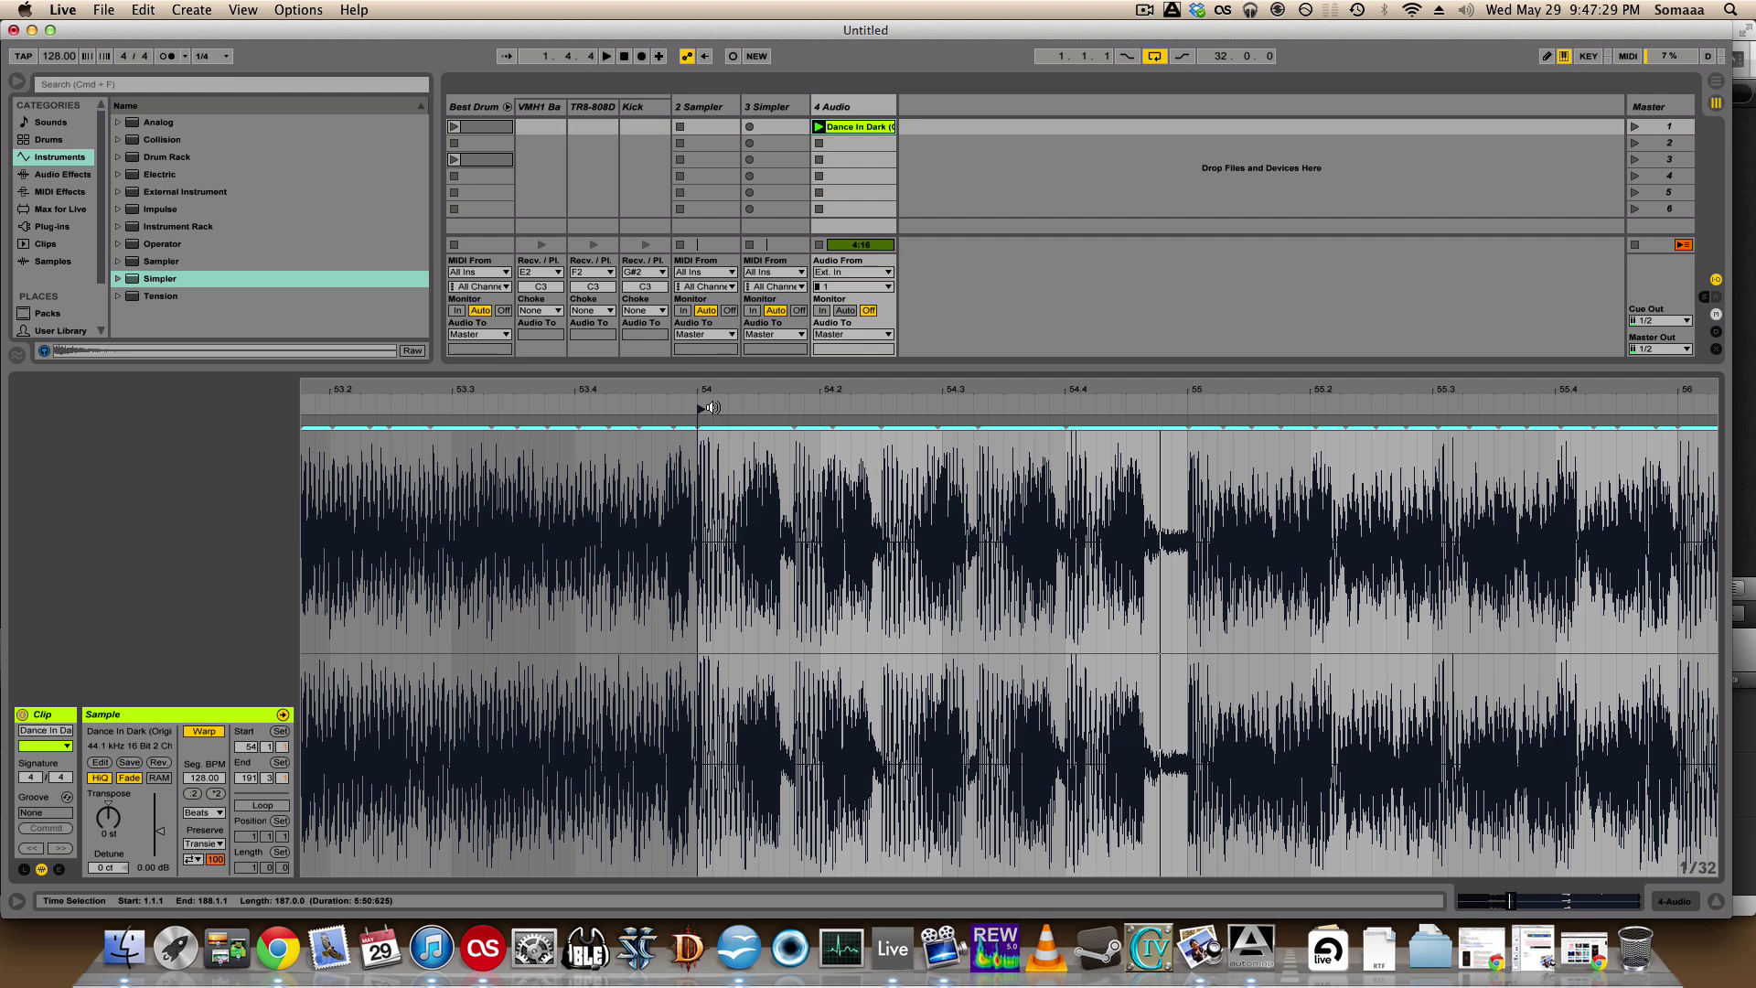
- Duplicate the clip into scene 3 of the audio track and audition the copy, moving its start marker to 41.1.1
left_click_drag(851, 128, 850, 167)
left_click(844, 126)
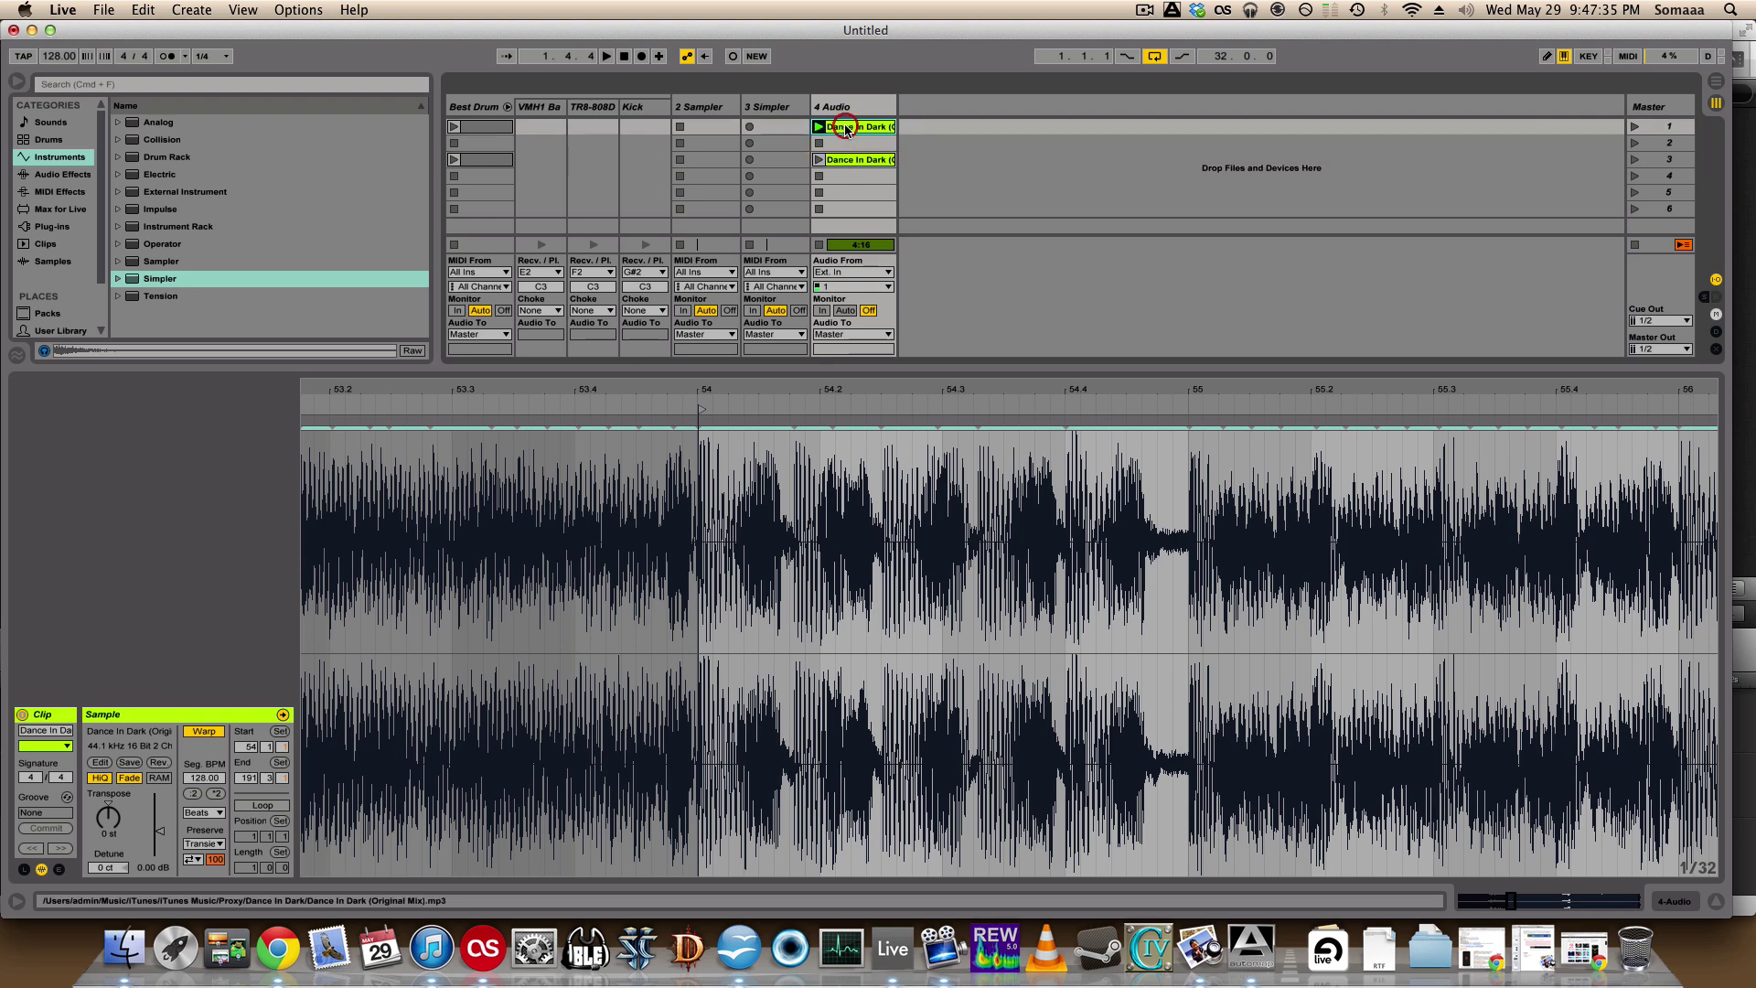
left_click(851, 161)
mouse_move(879, 389)
left_mouse_down()
mouse_move(879, 334)
mouse_move(901, 365)
mouse_move(933, 357)
mouse_move(962, 389)
mouse_move(886, 413)
mouse_move(674, 408)
left_mouse_up()
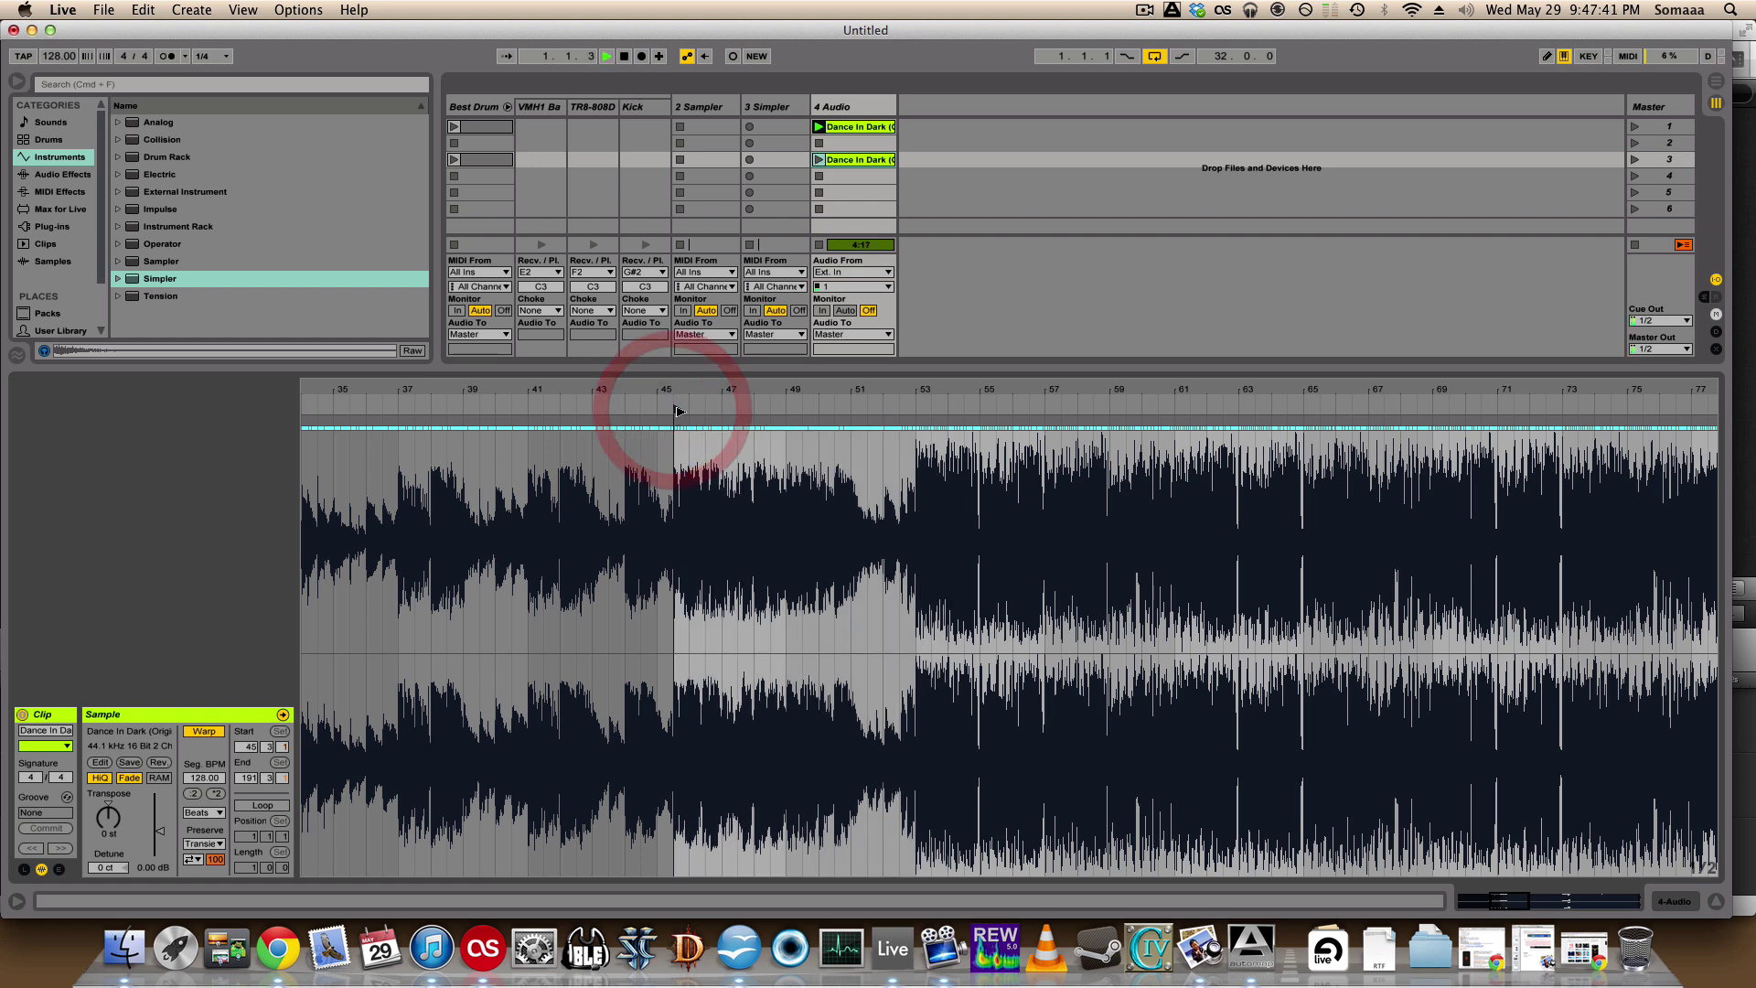
left_click(819, 159)
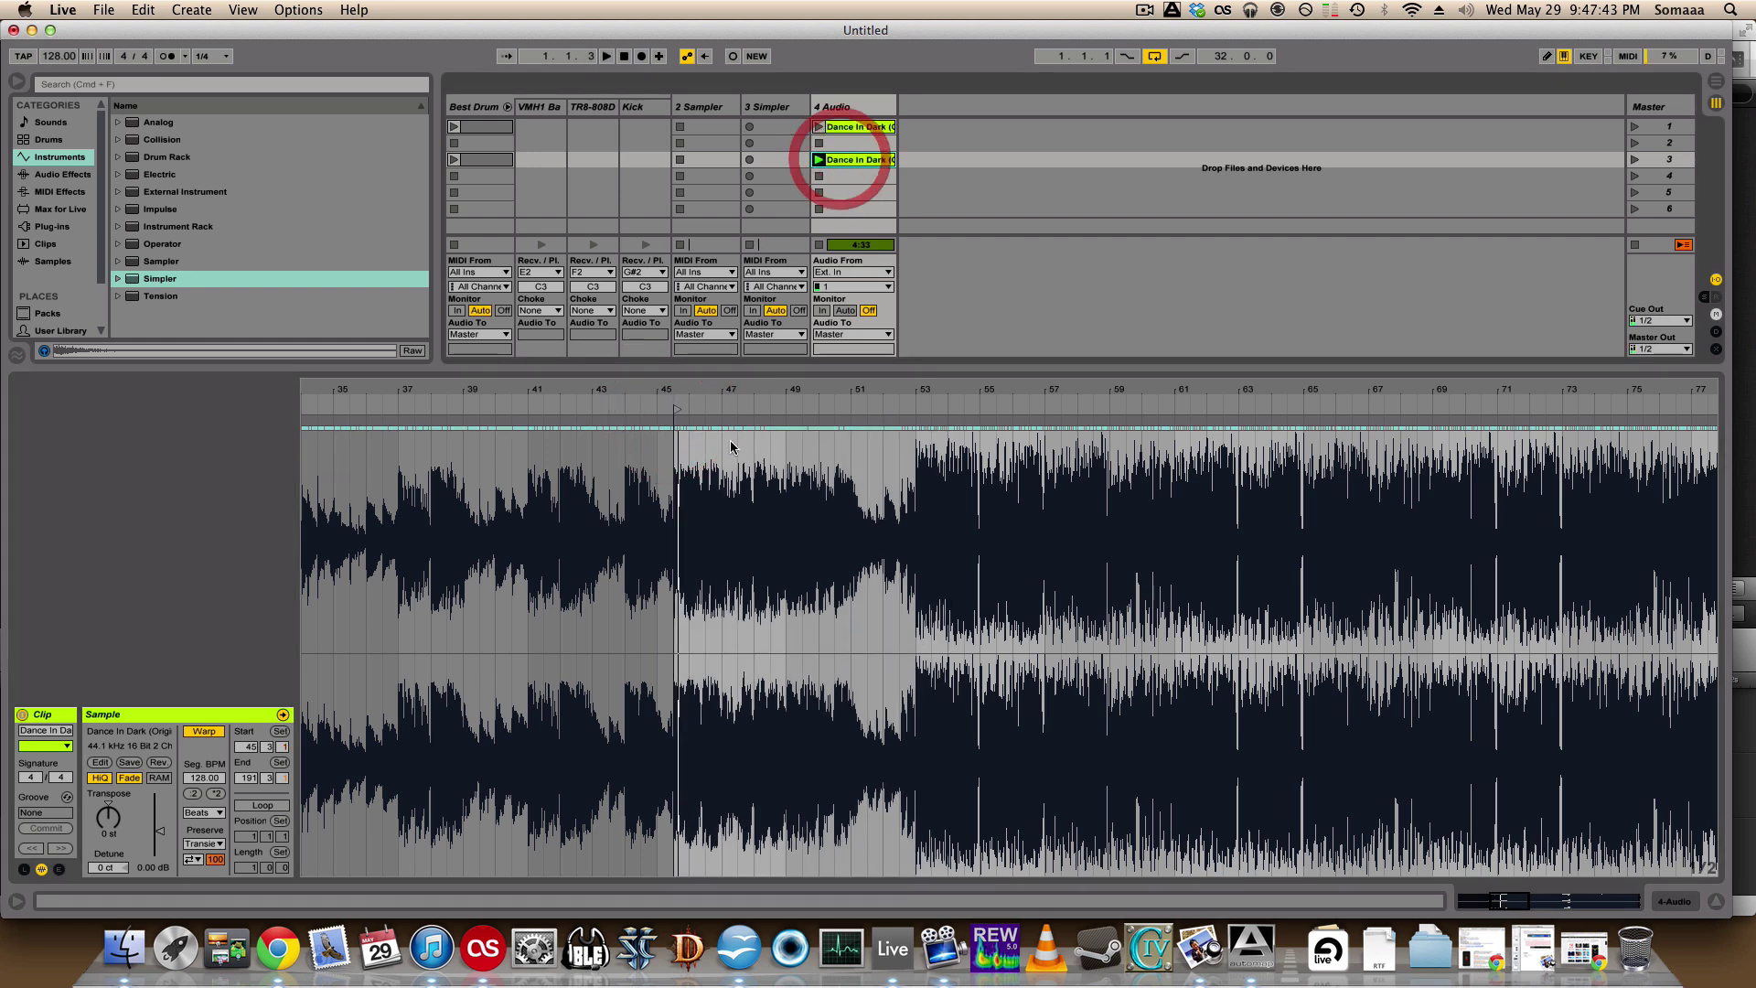
left_click_drag(681, 413, 534, 412)
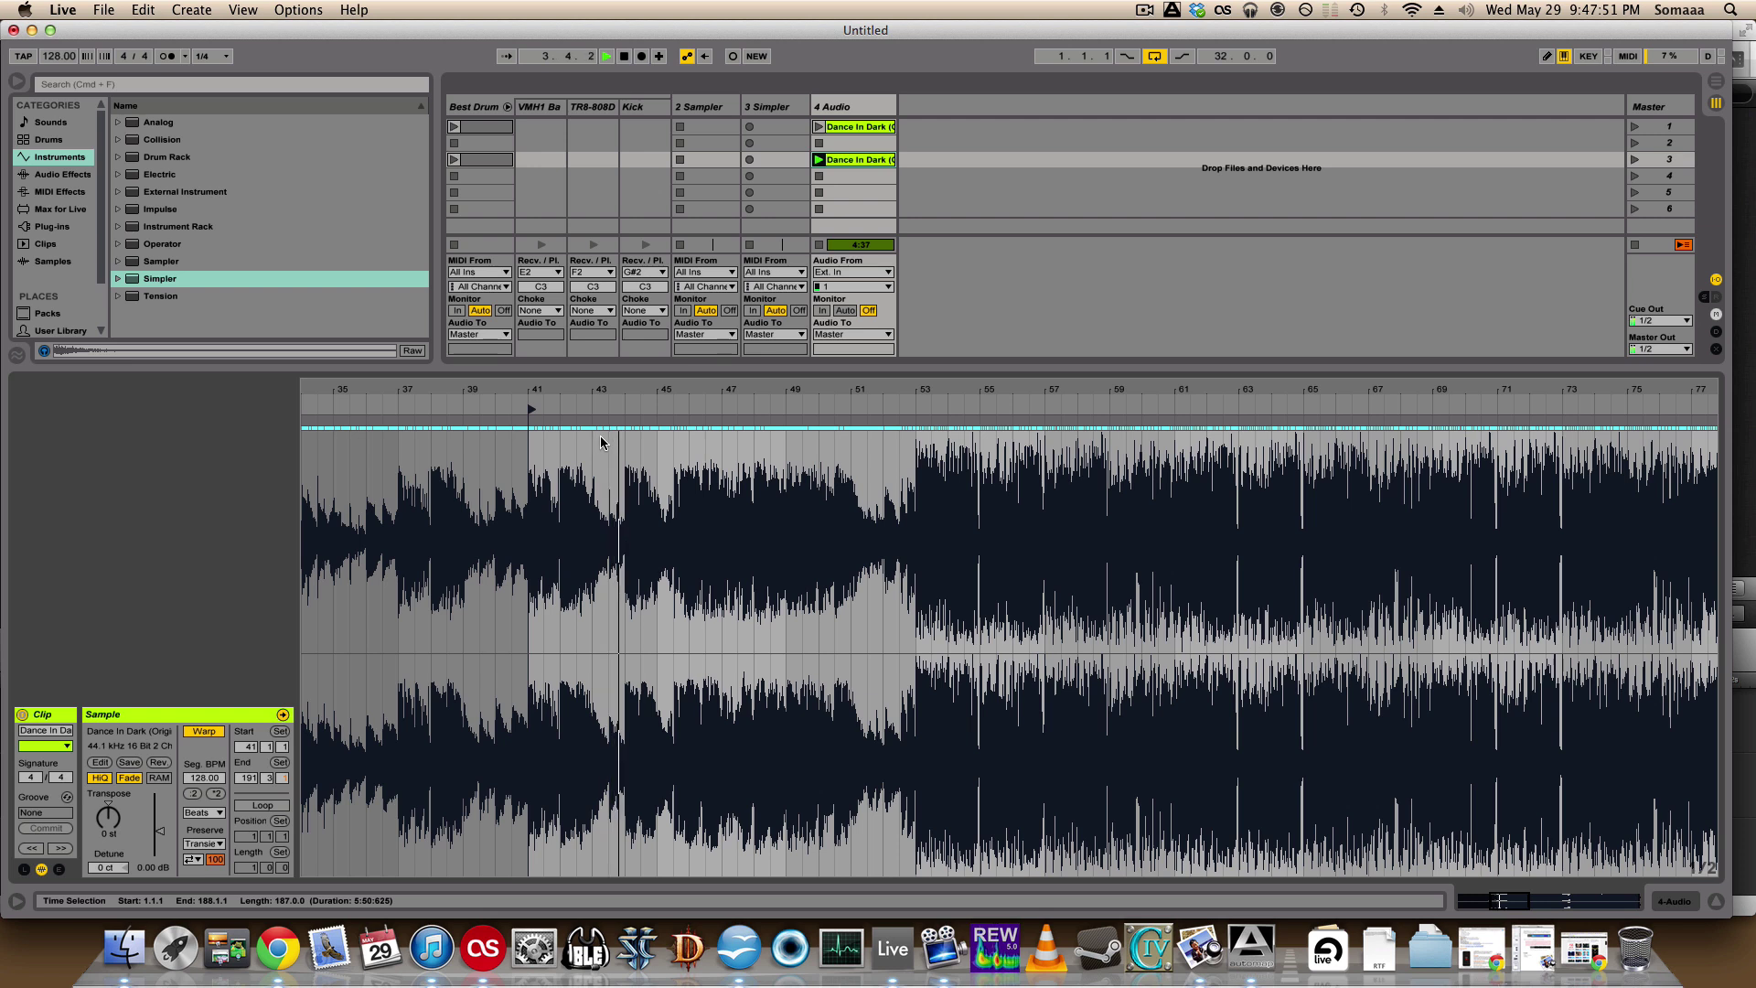
key("space")
- Duplicate the scene 3 clip into scene 5 of the audio track and launch the copy
left_click(870, 161)
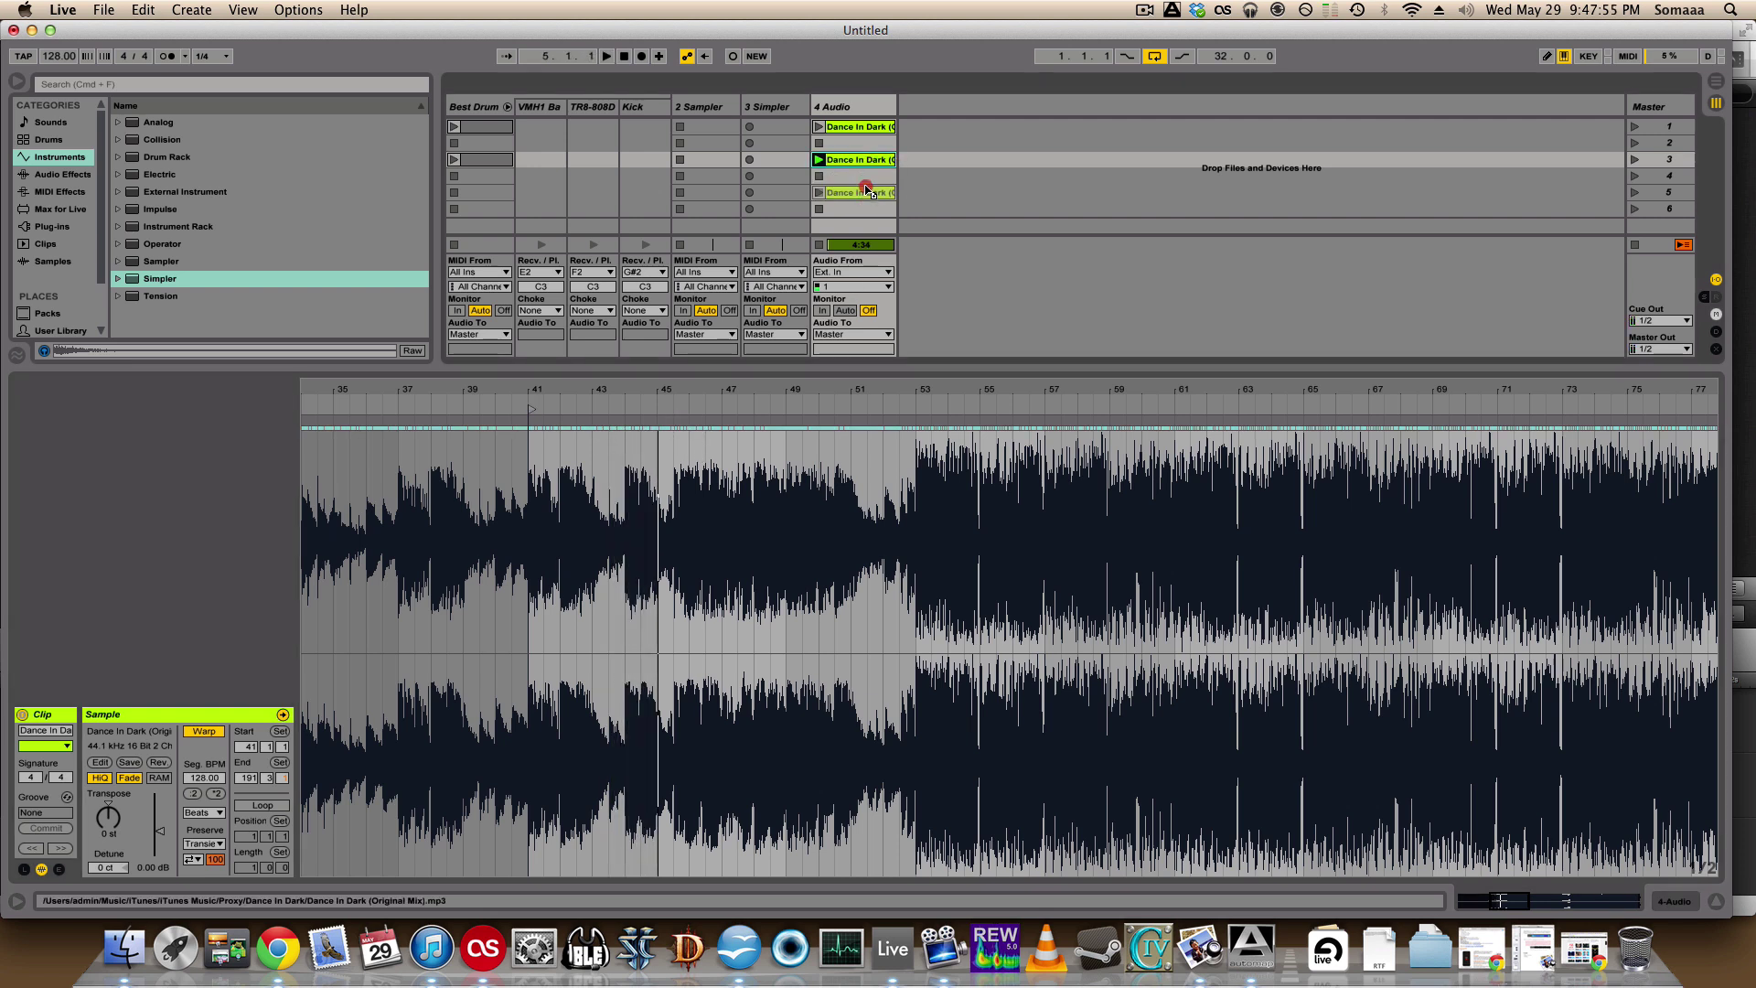
left_click_drag(868, 194, 860, 193)
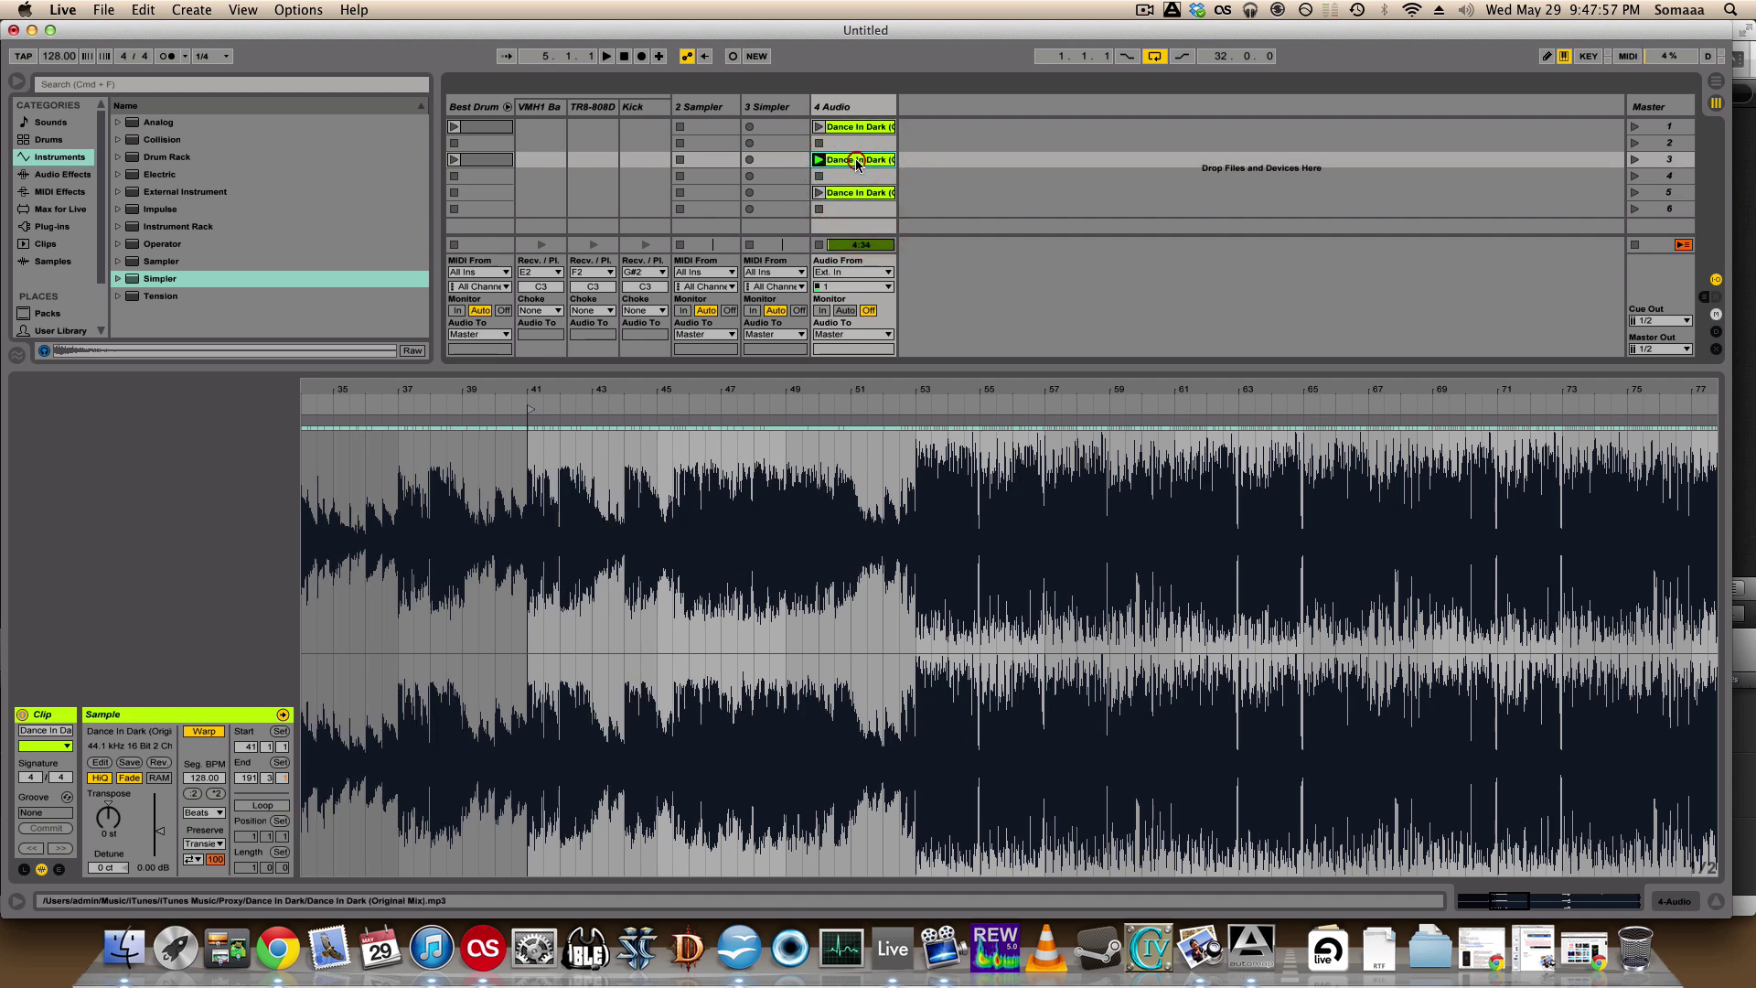
left_click(823, 195)
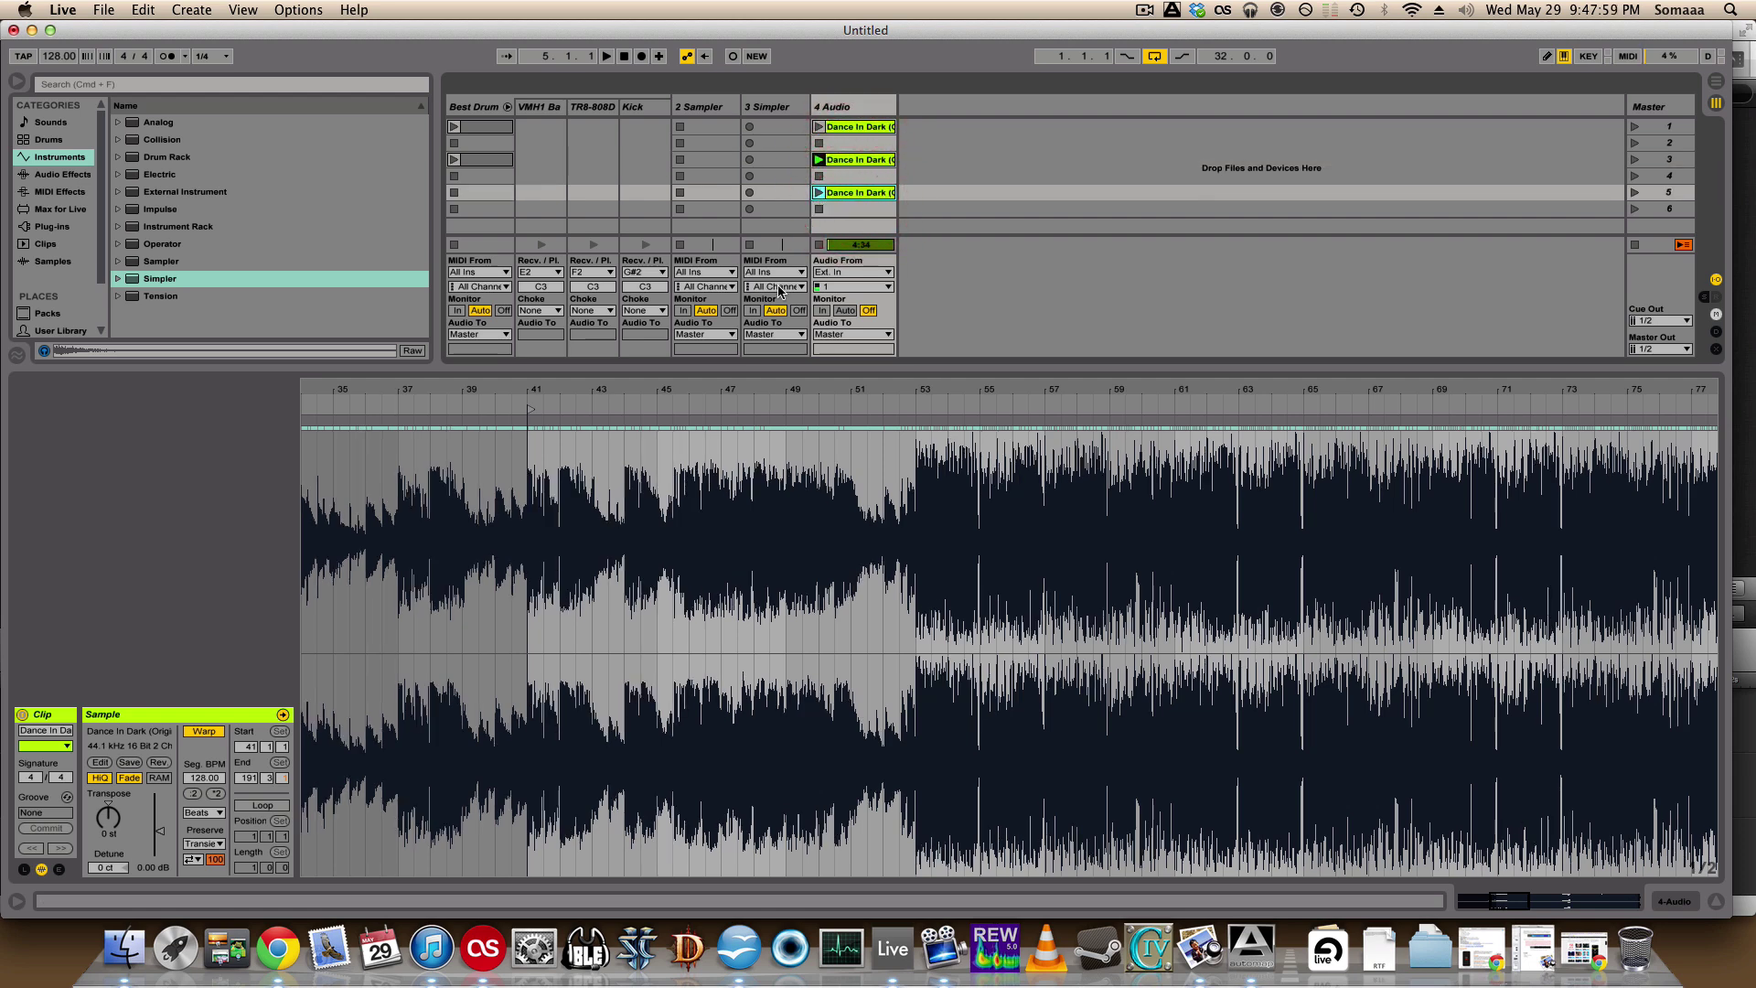
left_click_drag(773, 389, 772, 390)
left_click(819, 192)
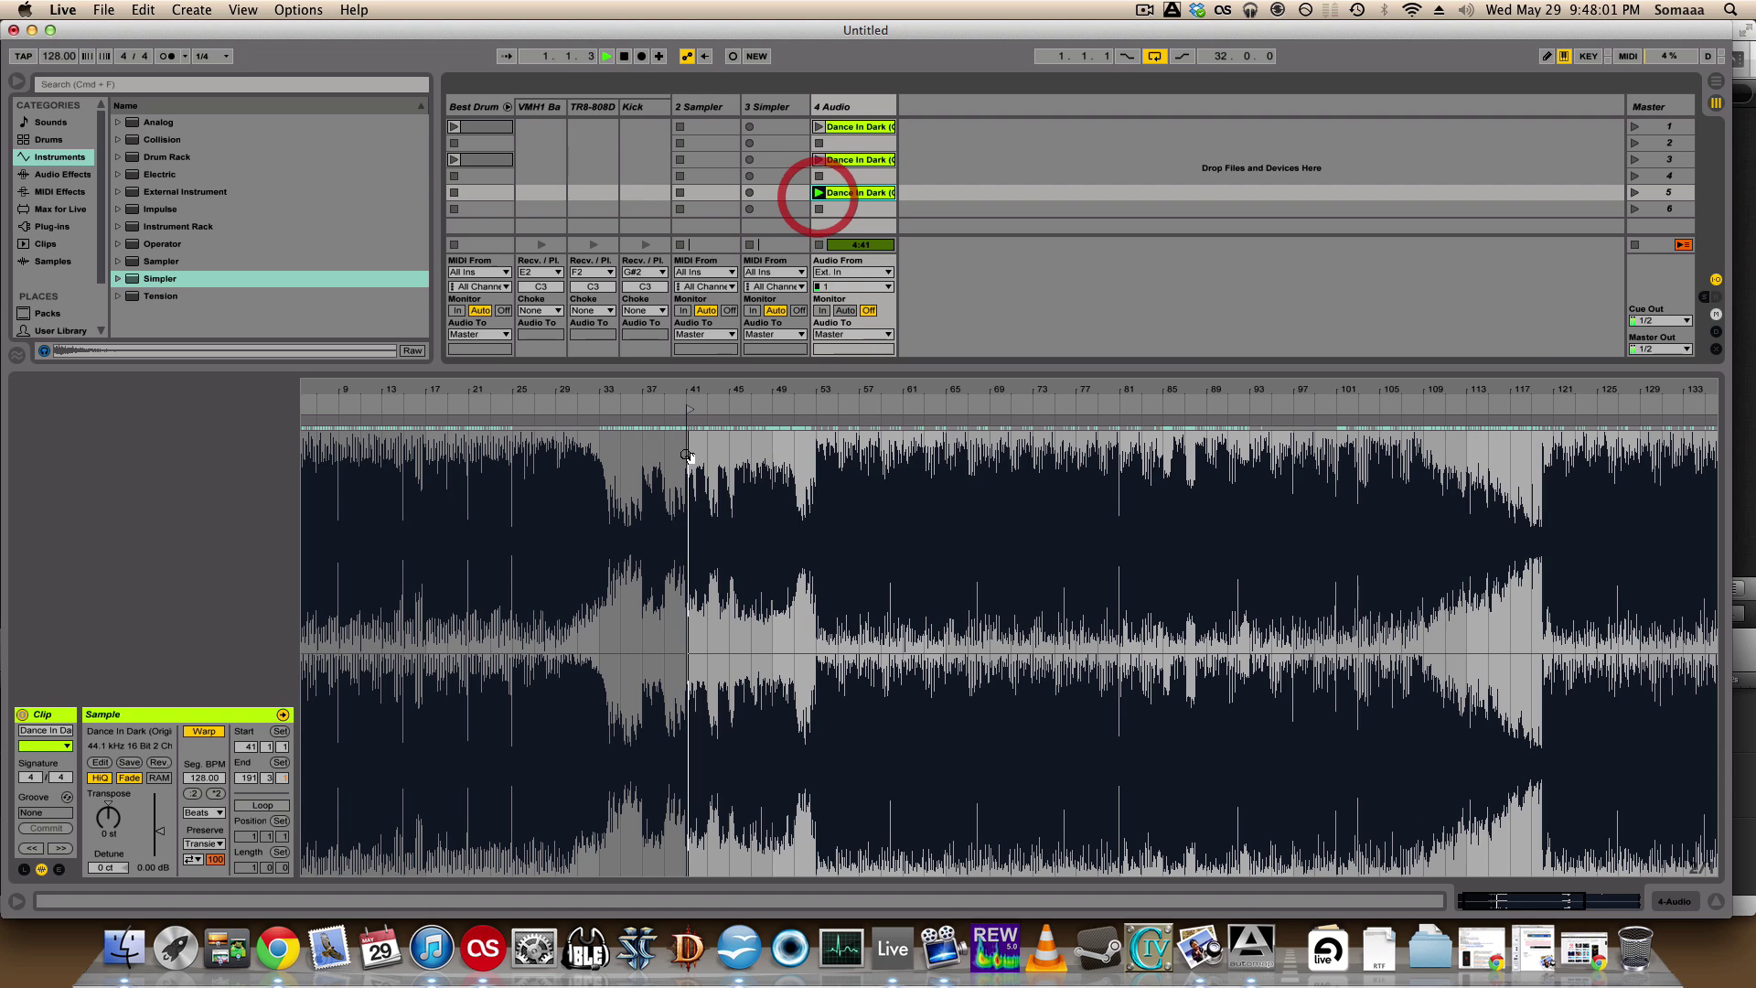
- Move the scene 5 clip's start marker to 176.1.1 and audition it
mouse_move(693, 408)
left_mouse_down()
mouse_move(1010, 408)
mouse_move(674, 430)
mouse_move(673, 466)
left_mouse_up()
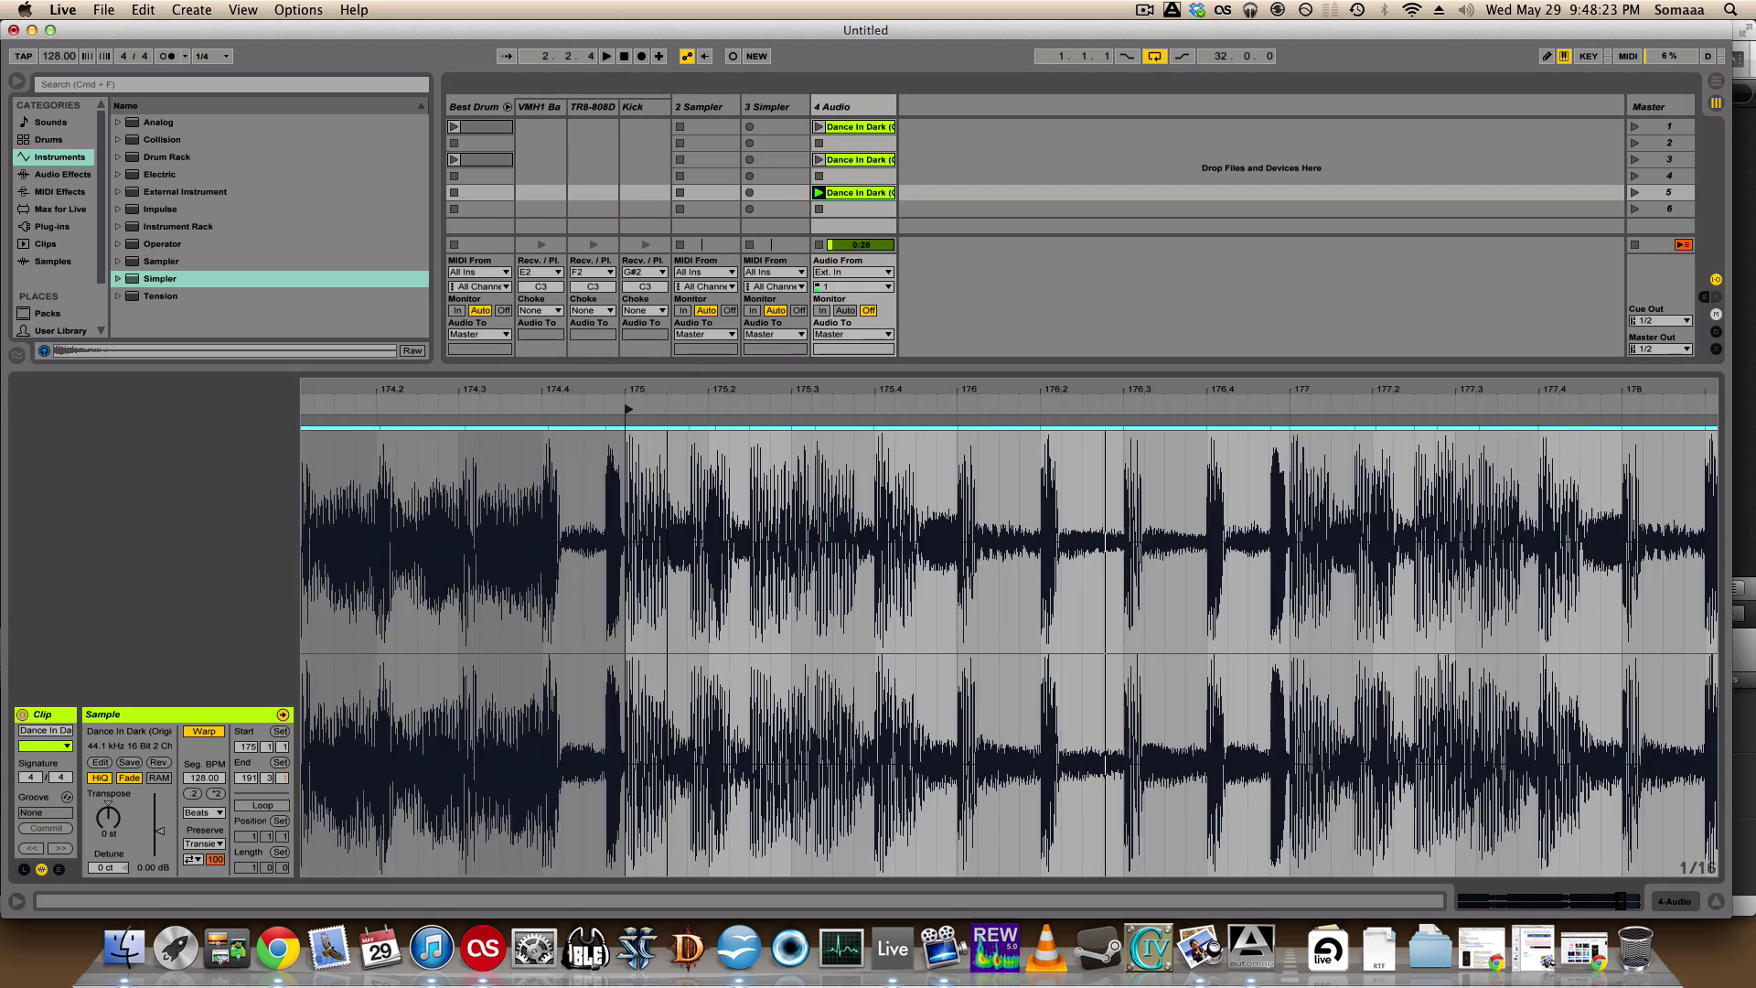
mouse_move(605, 408)
left_mouse_down()
mouse_move(1132, 408)
mouse_move(795, 410)
left_mouse_up()
key("space")
key("space")
- Duplicate the scene 5 clip into scene 6, launch the copy and move its start marker to 176.2
left_click(850, 191)
left_click_drag(851, 212, 823, 213)
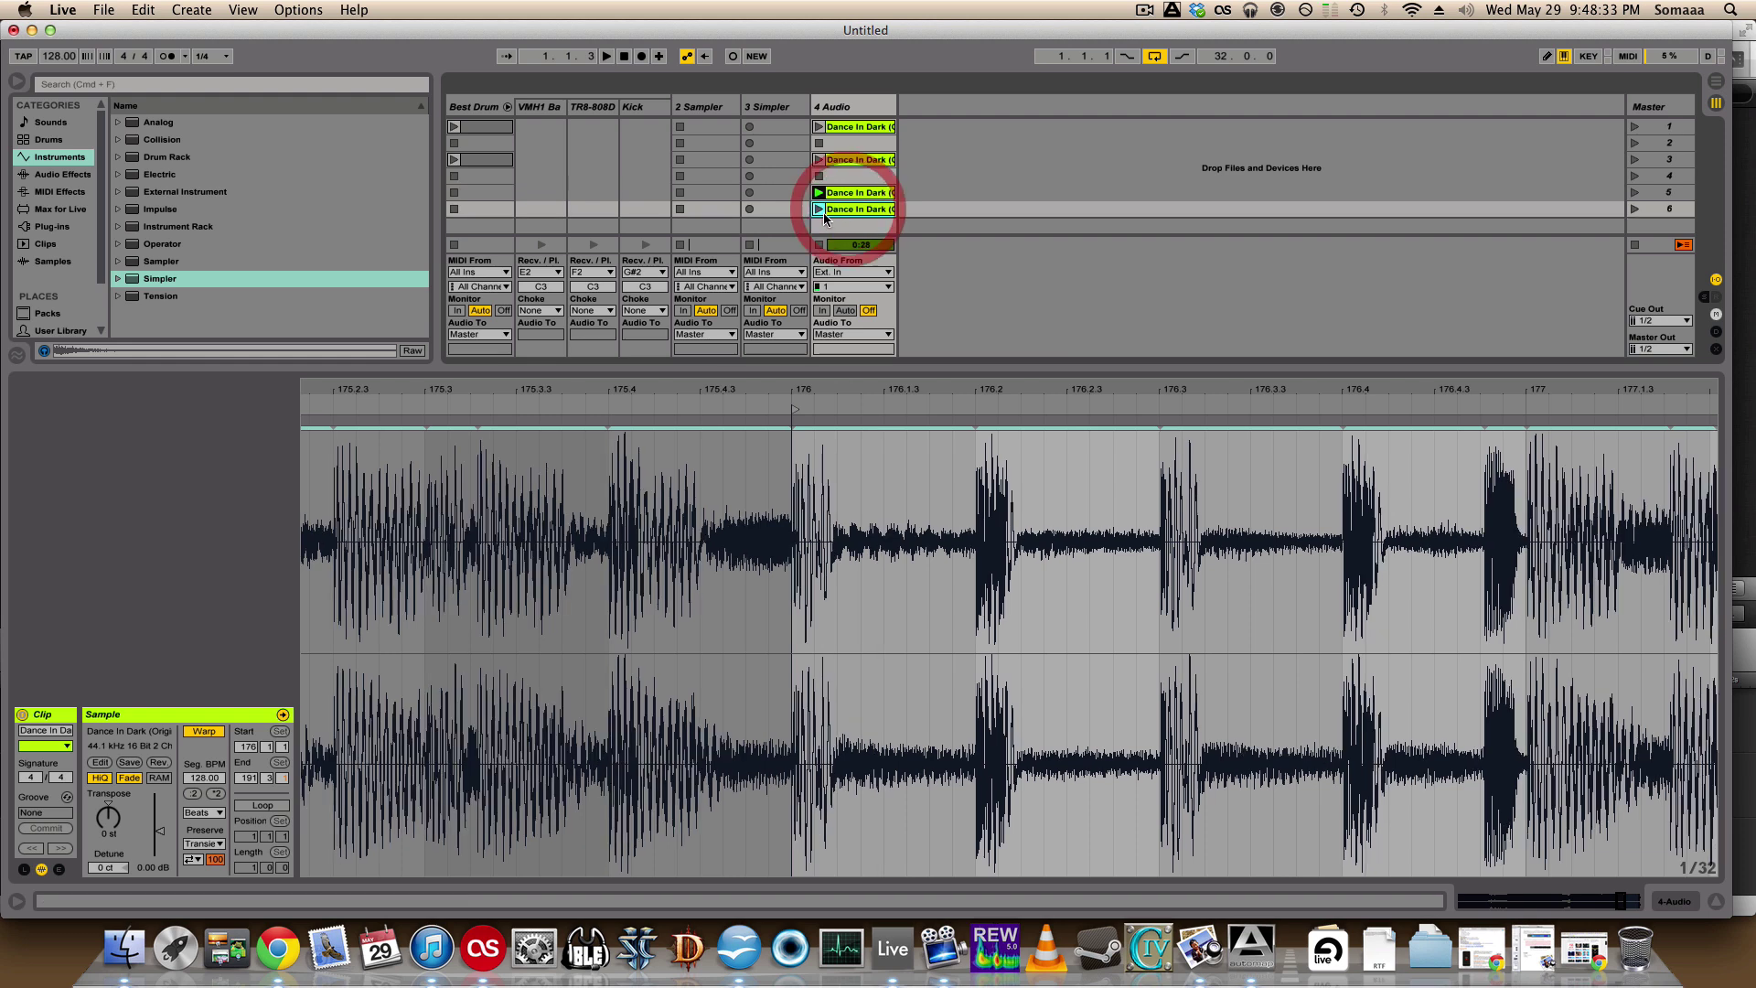
left_click(818, 208)
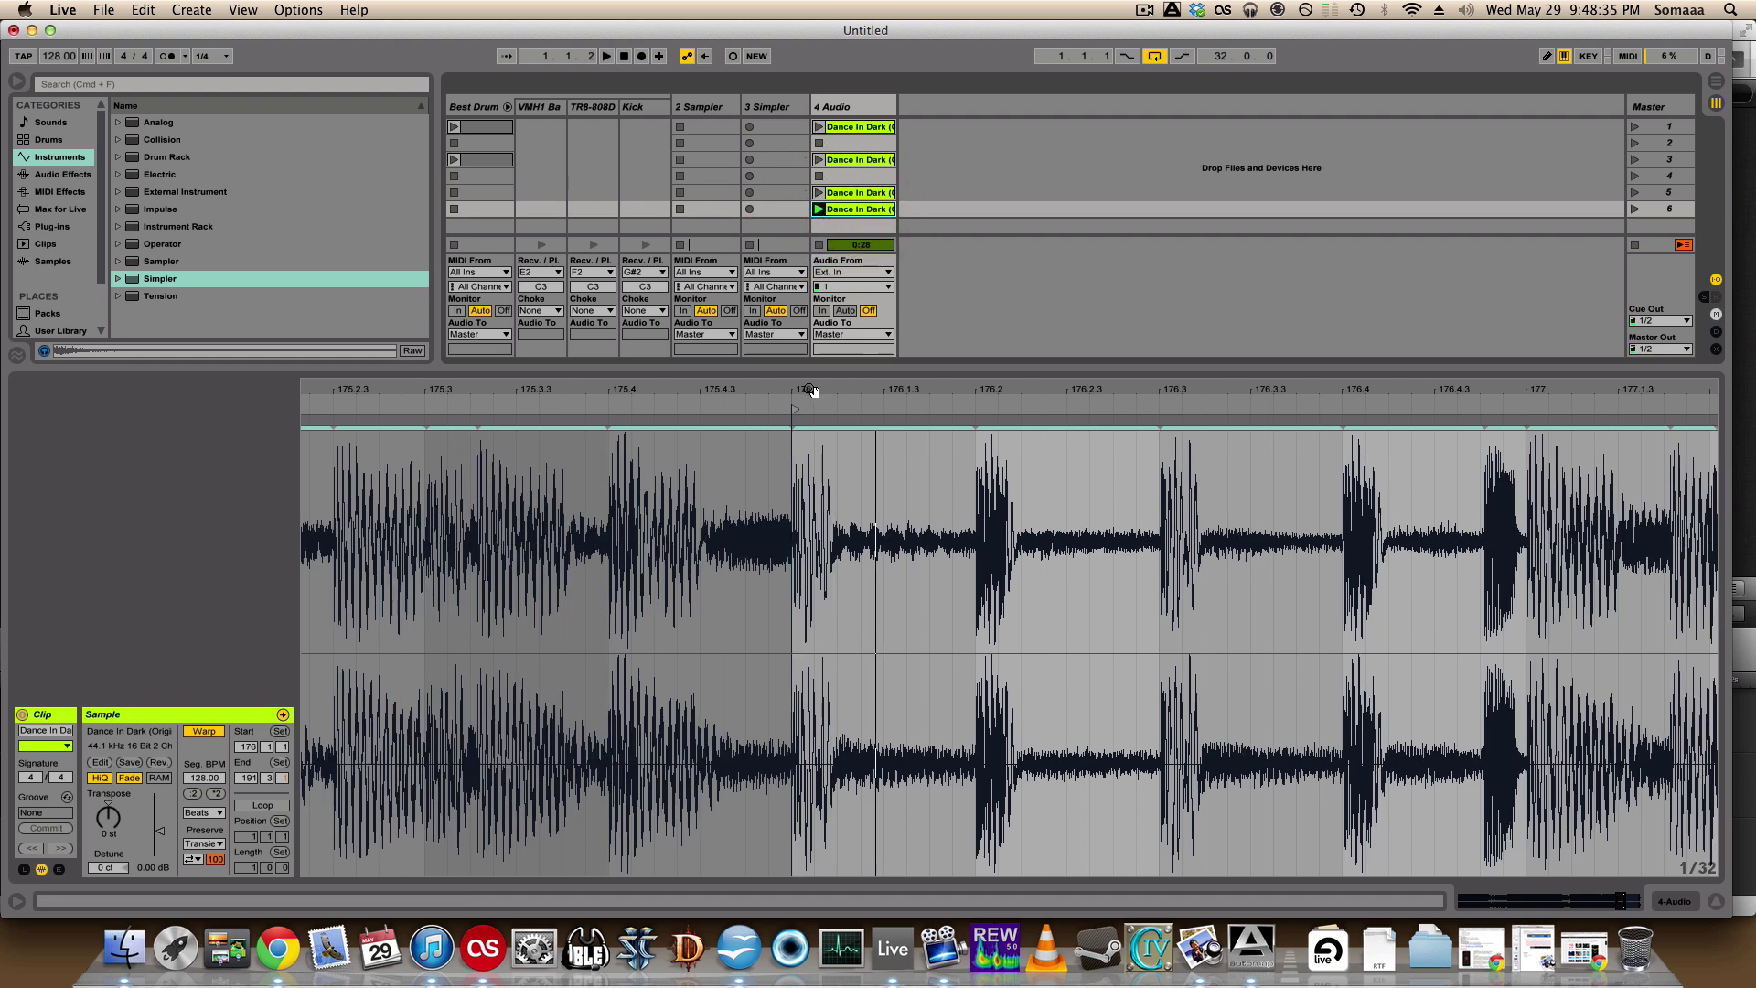
left_click_drag(792, 410, 976, 409)
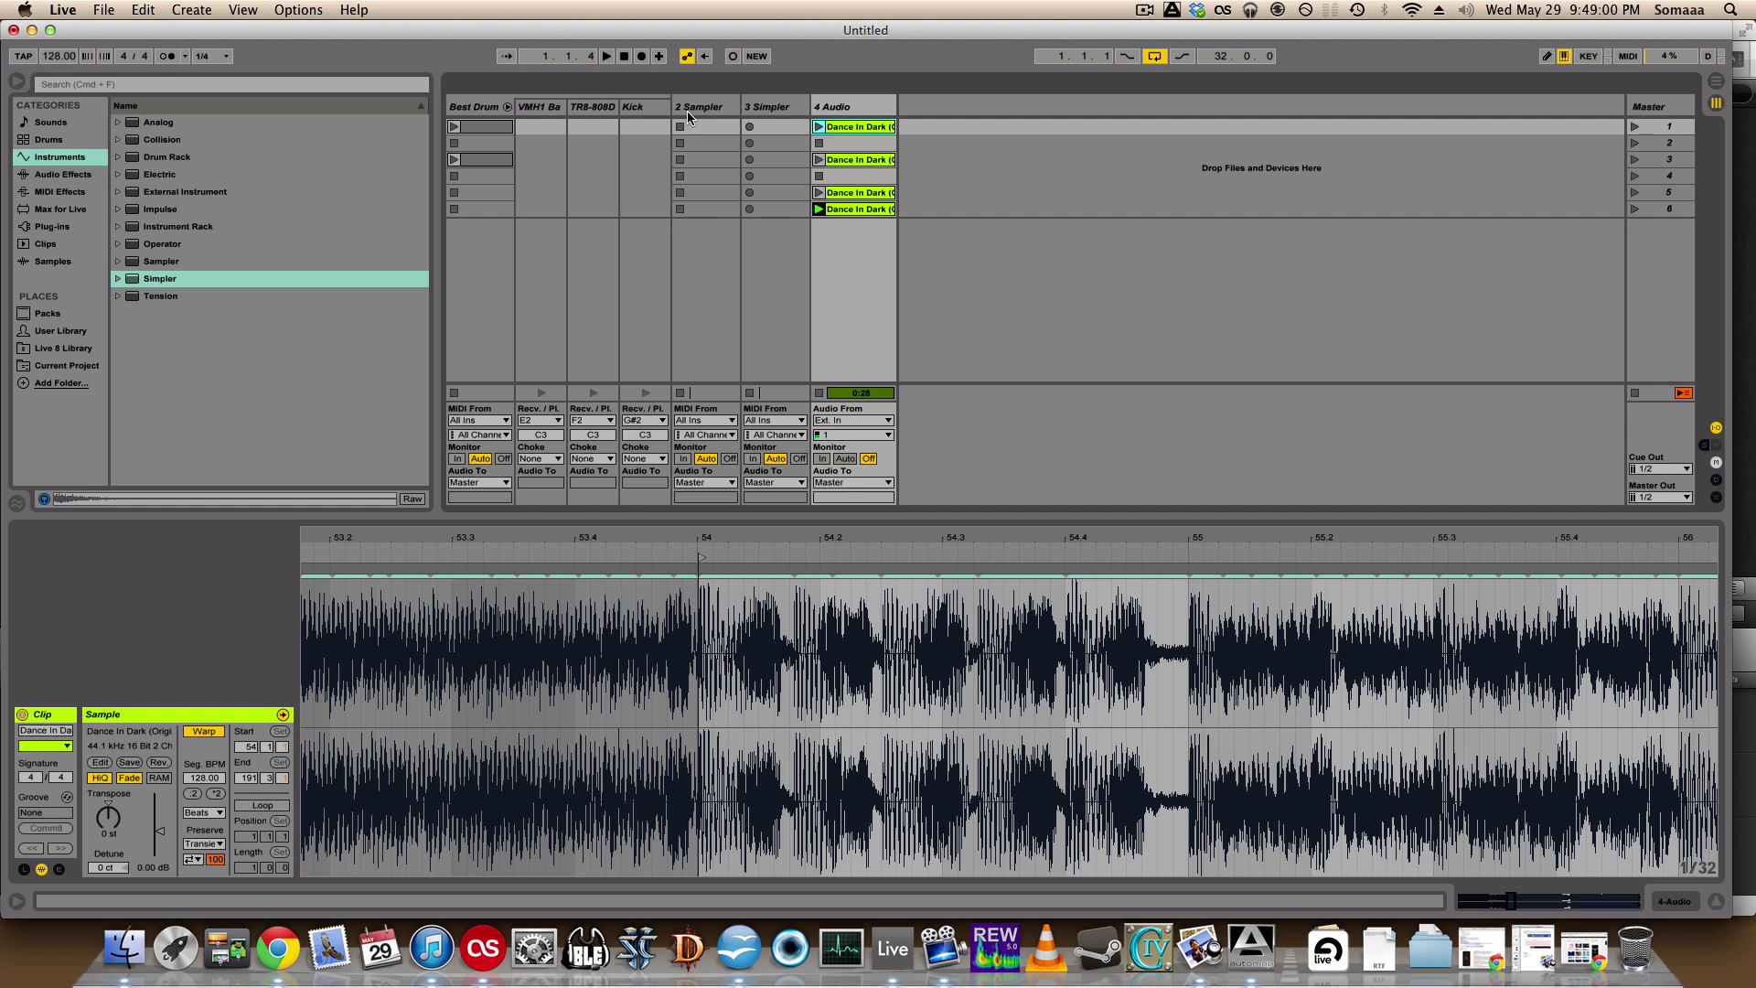
- Examine the device chains on the Sampler, Simpler and Best Drums tracks
left_click(688, 112)
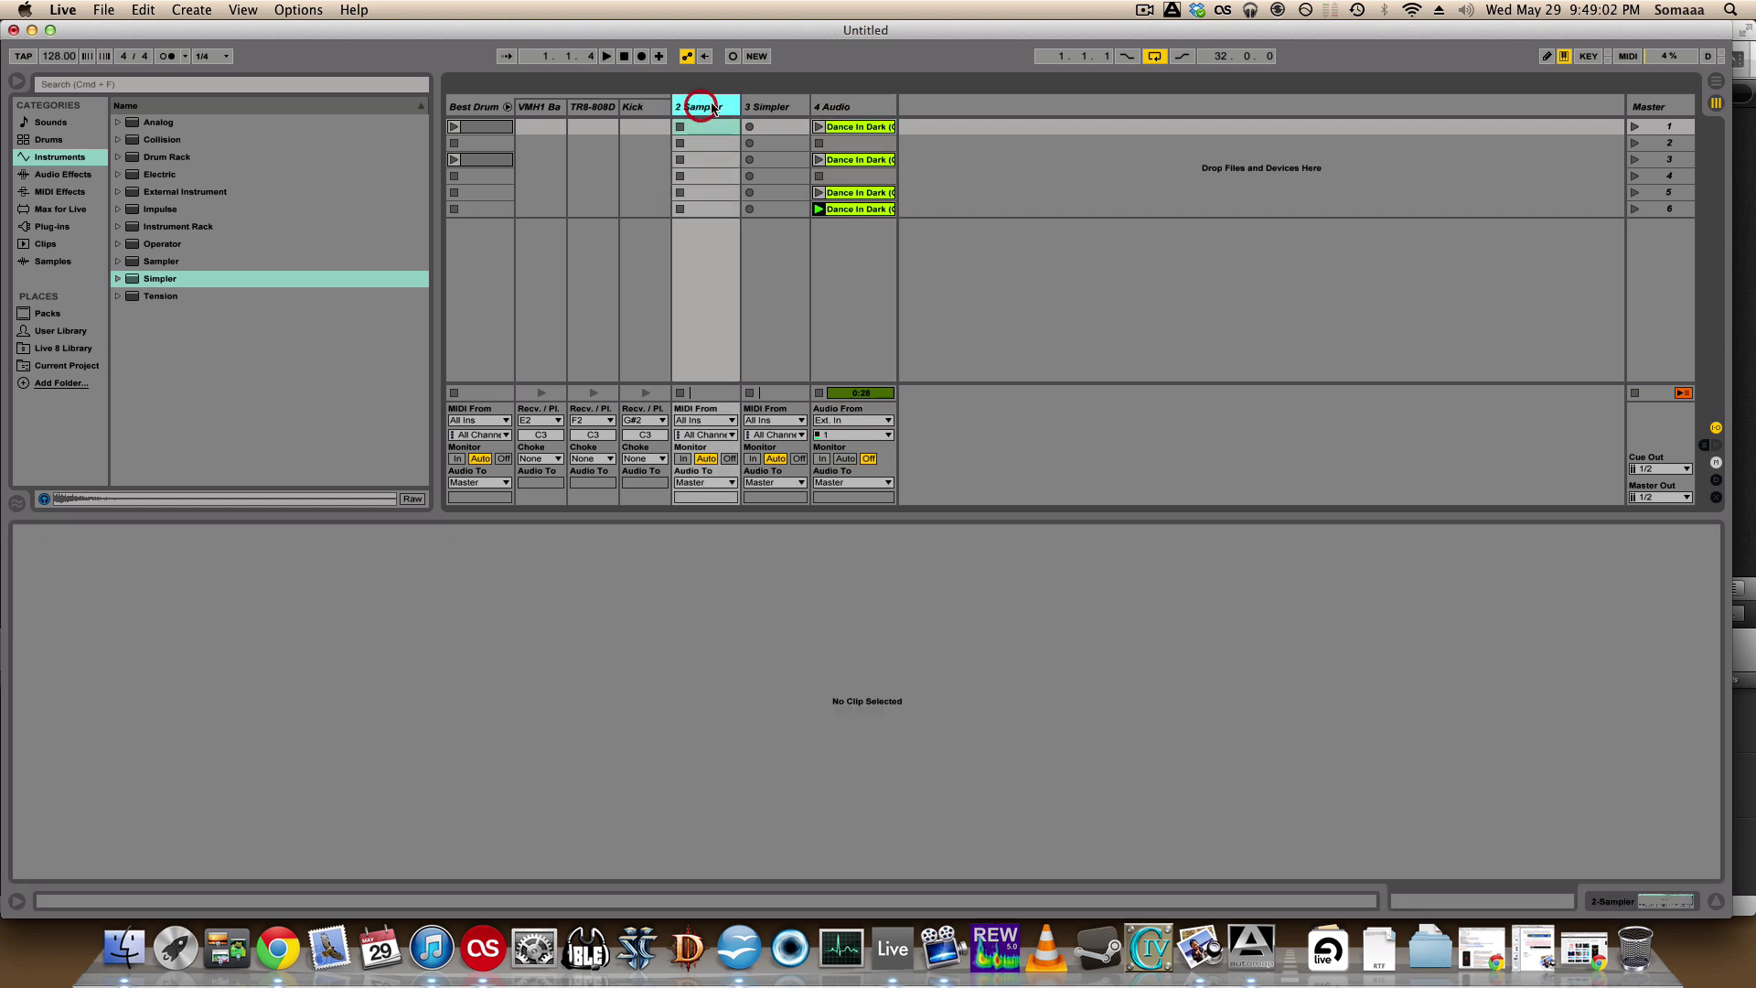
left_click(766, 108)
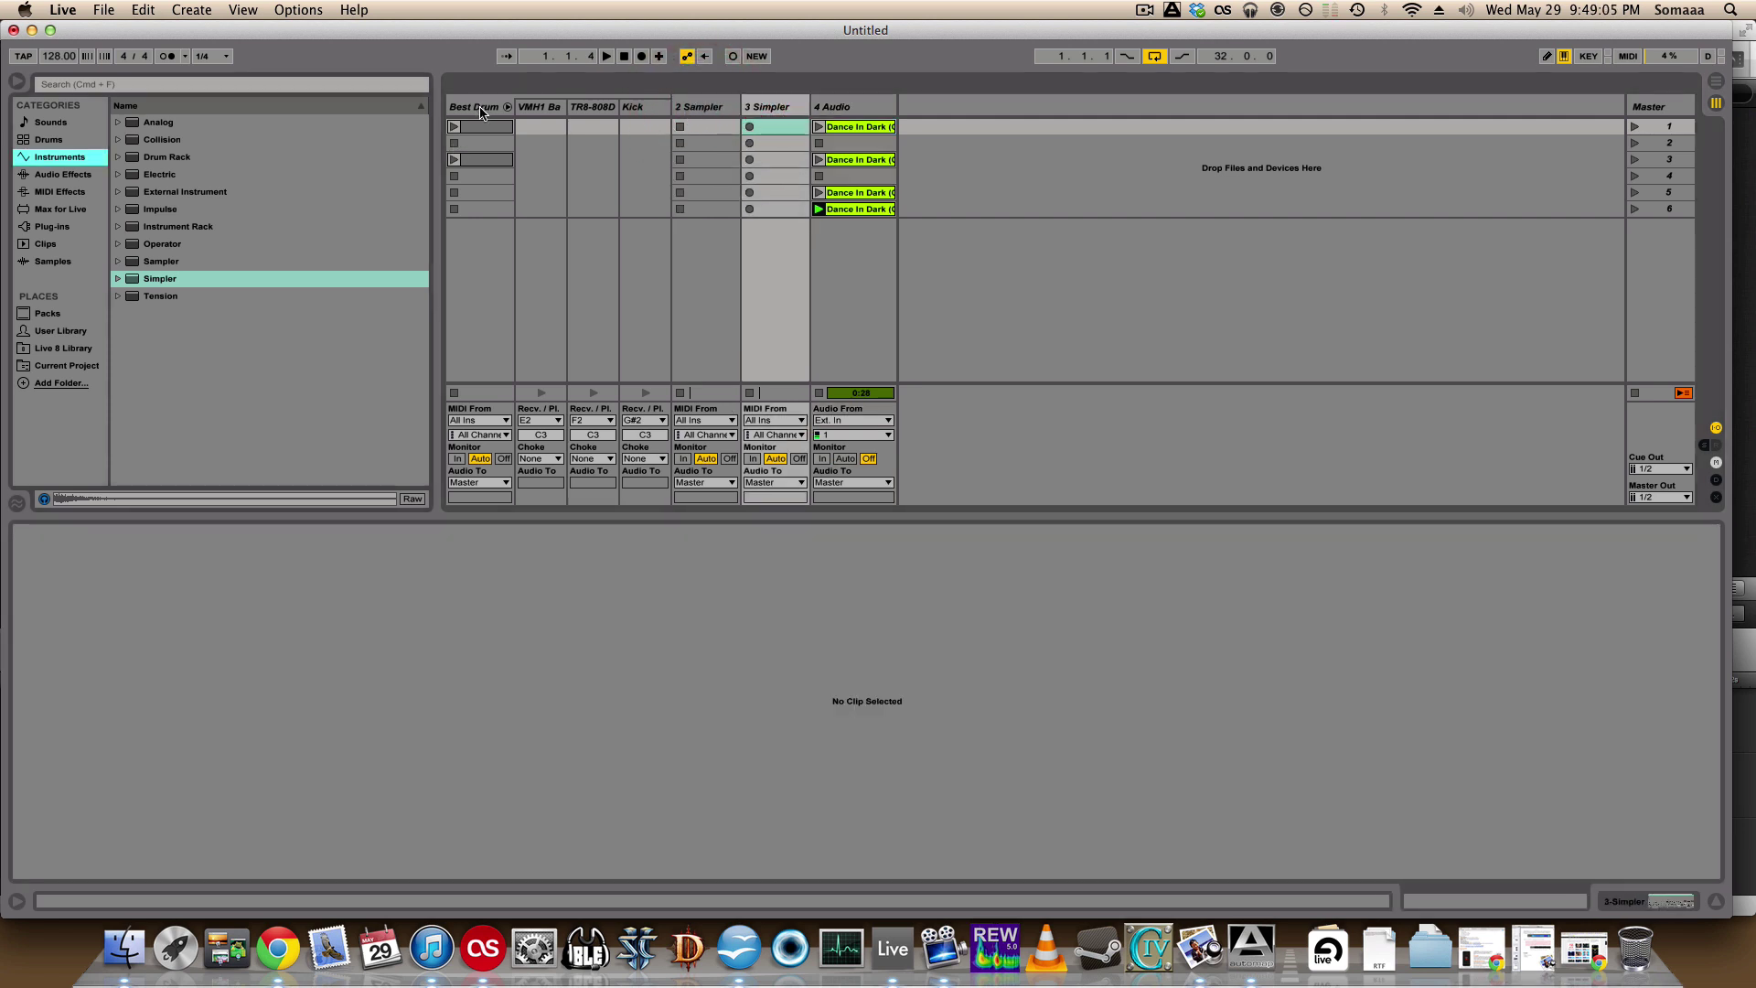
left_click(481, 109)
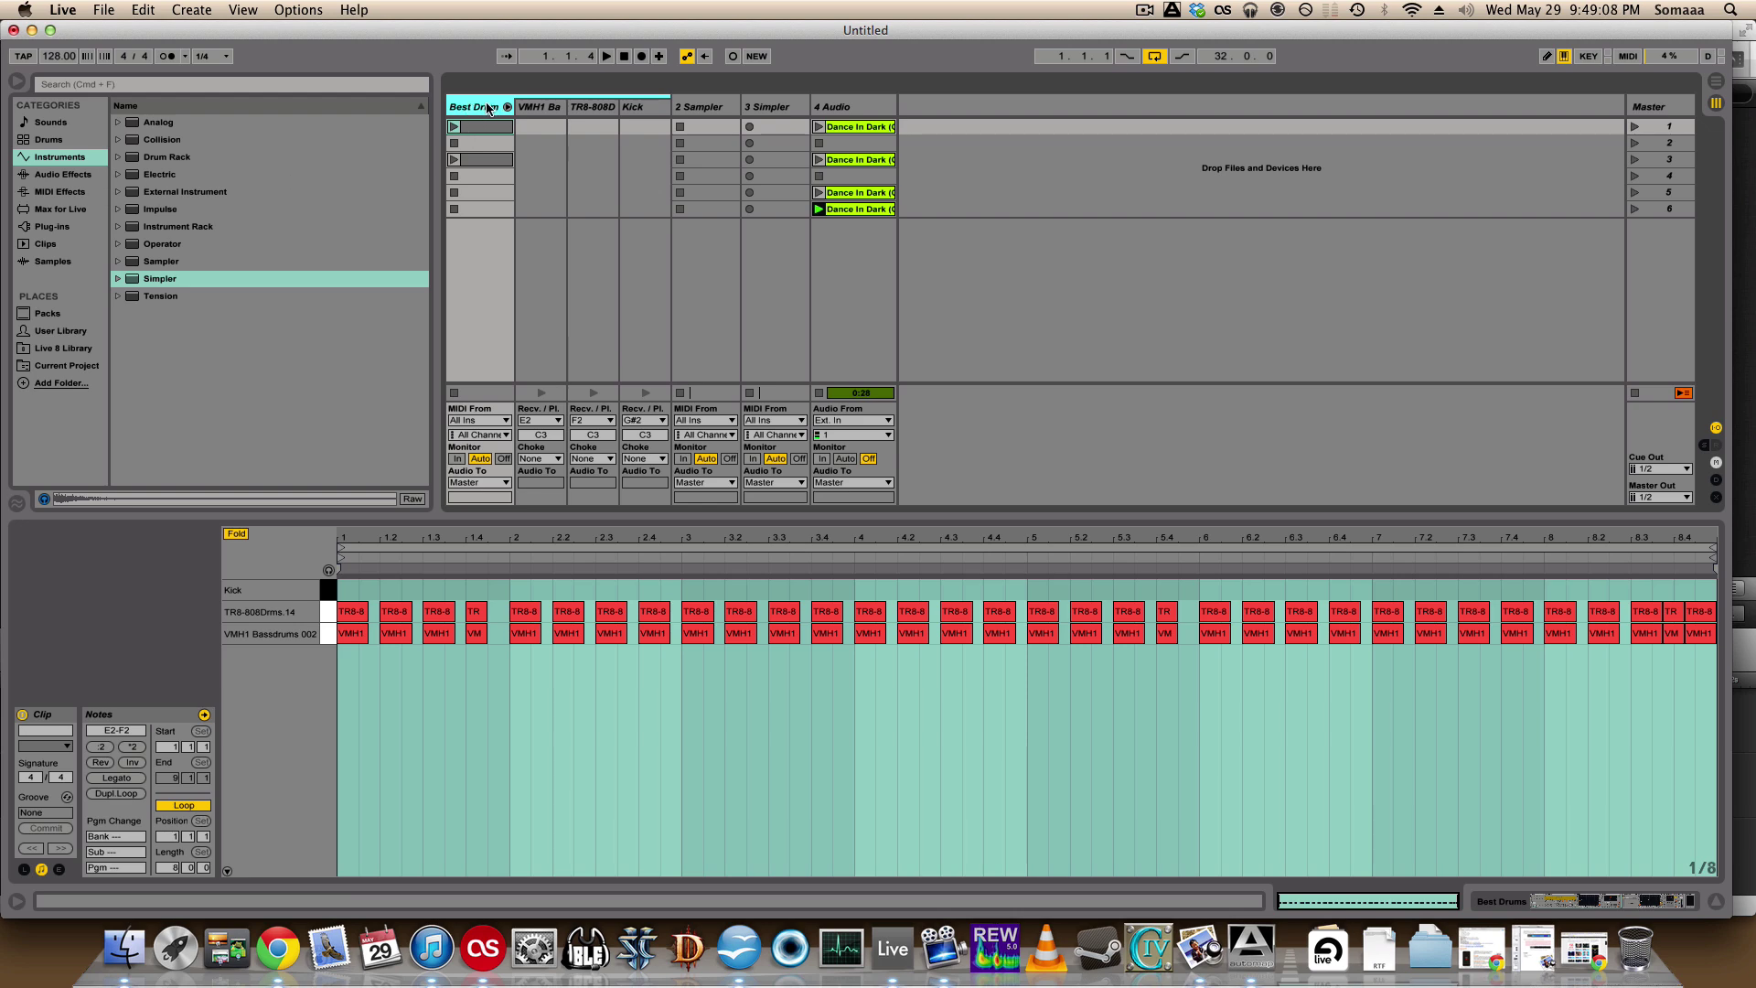
left_click(1609, 901)
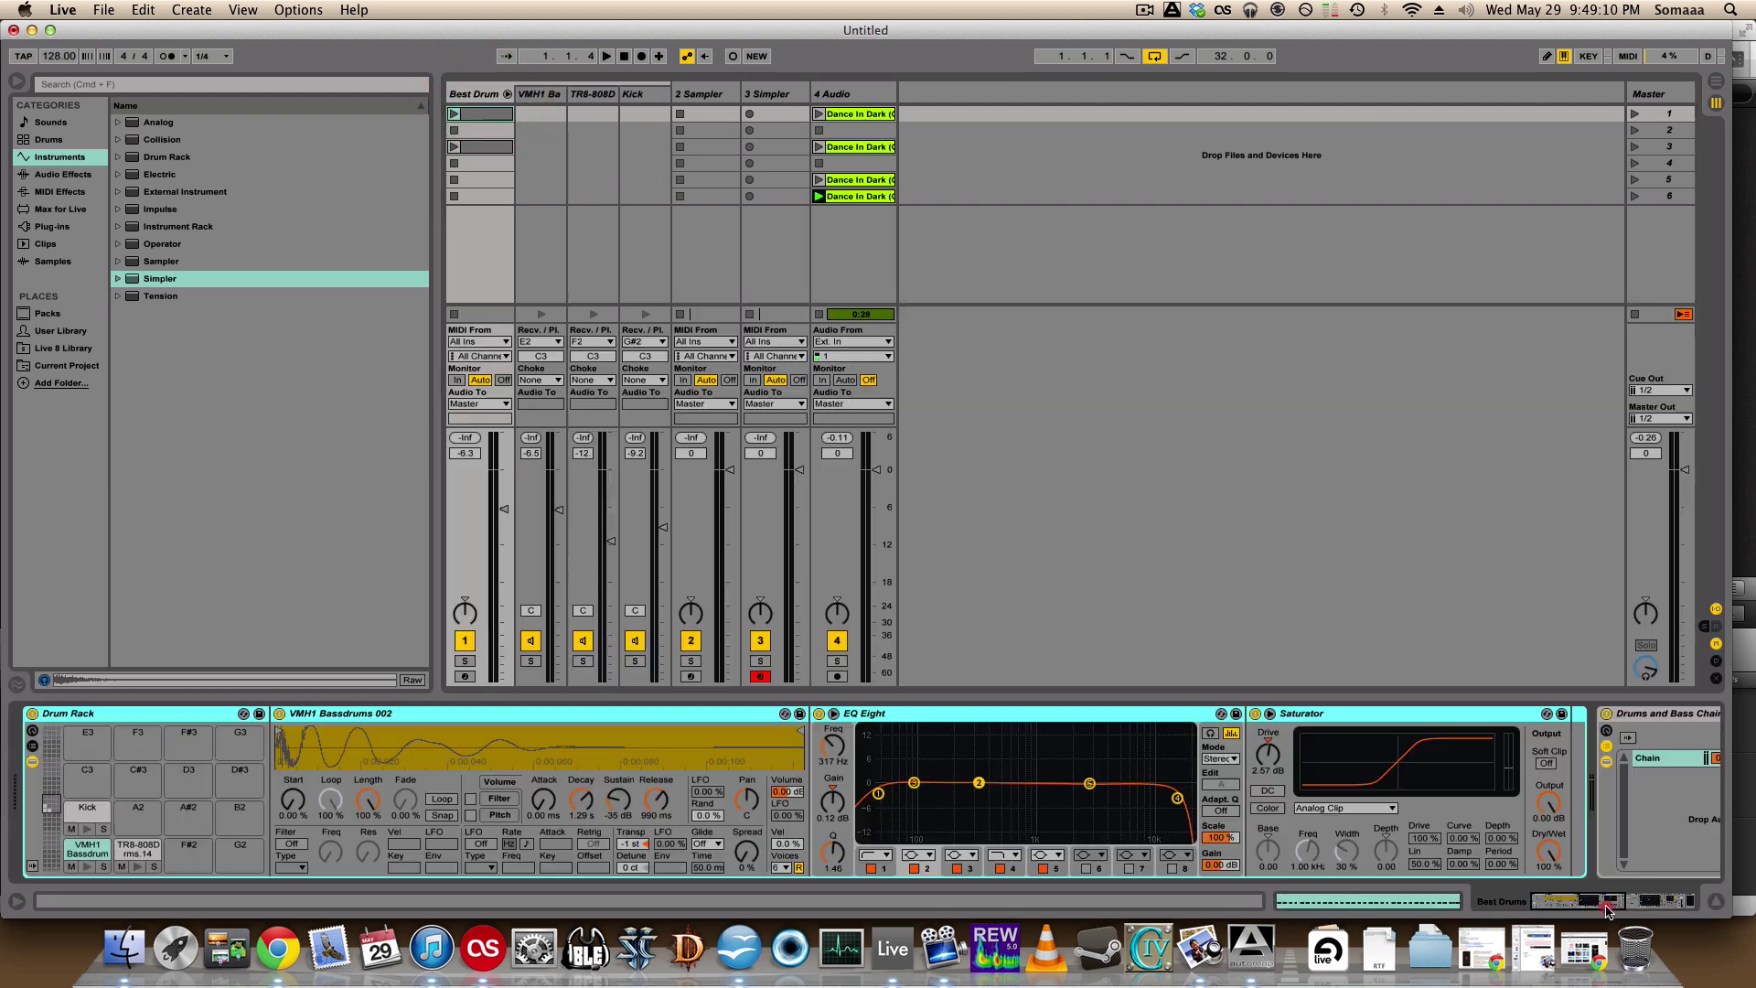
left_click(465, 713)
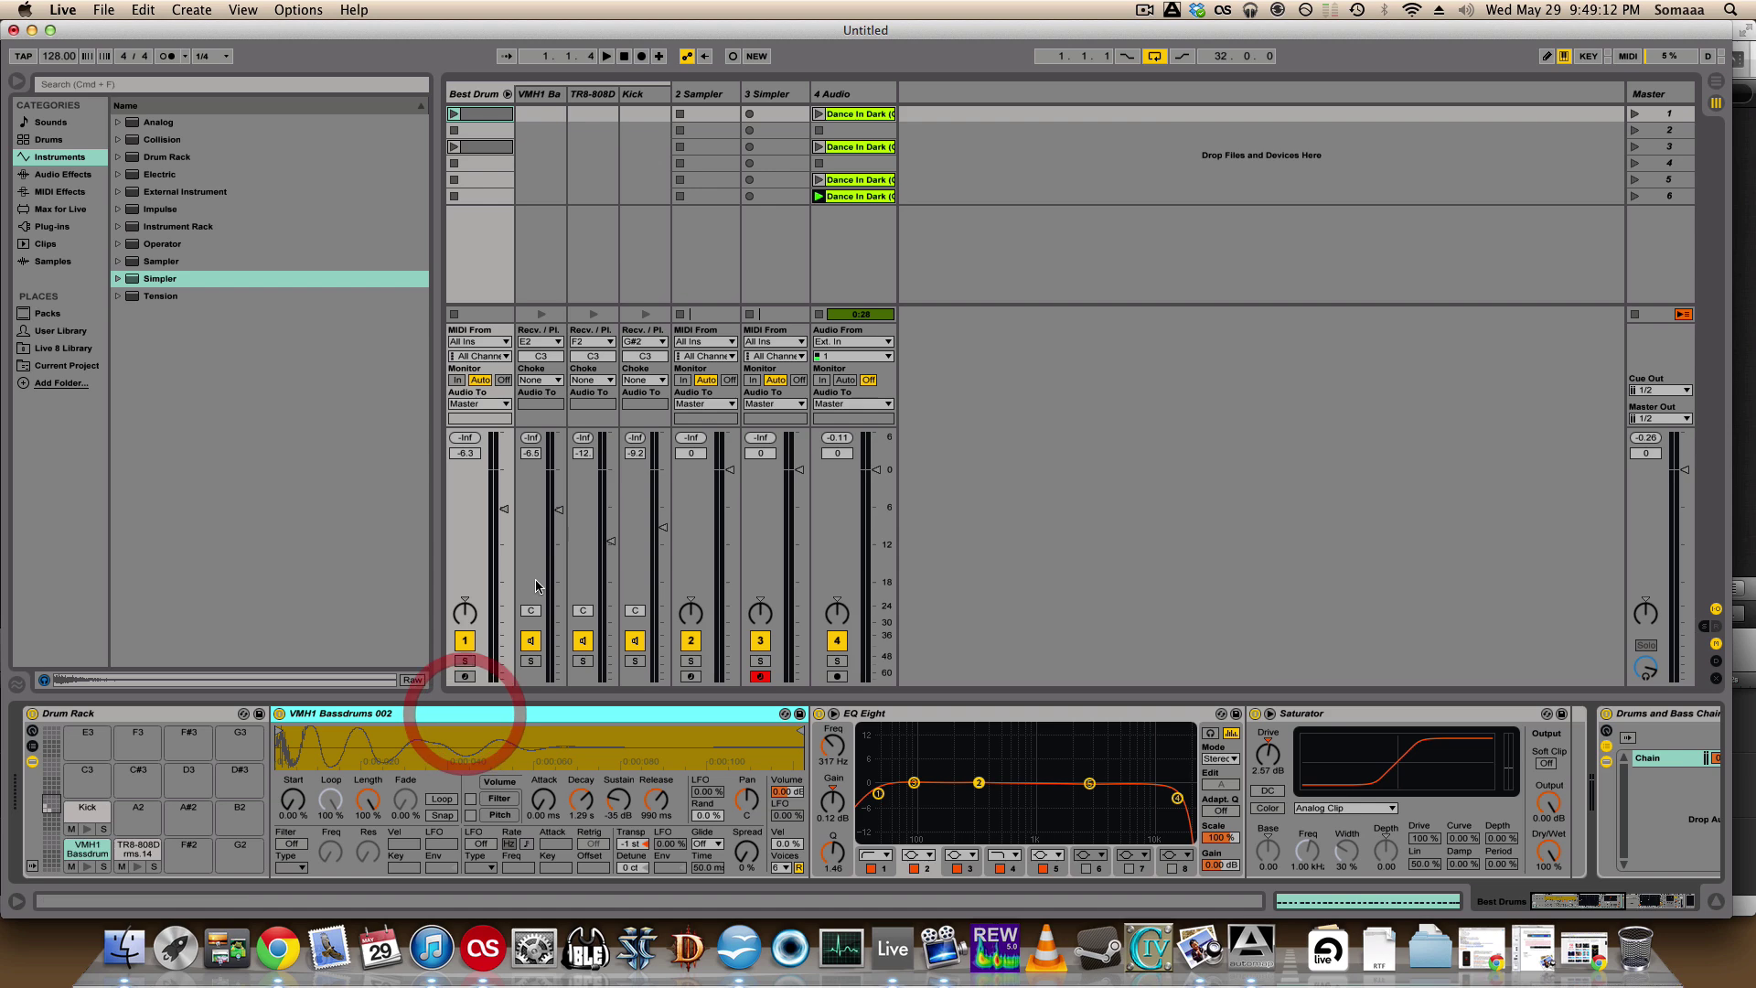
left_click(773, 93)
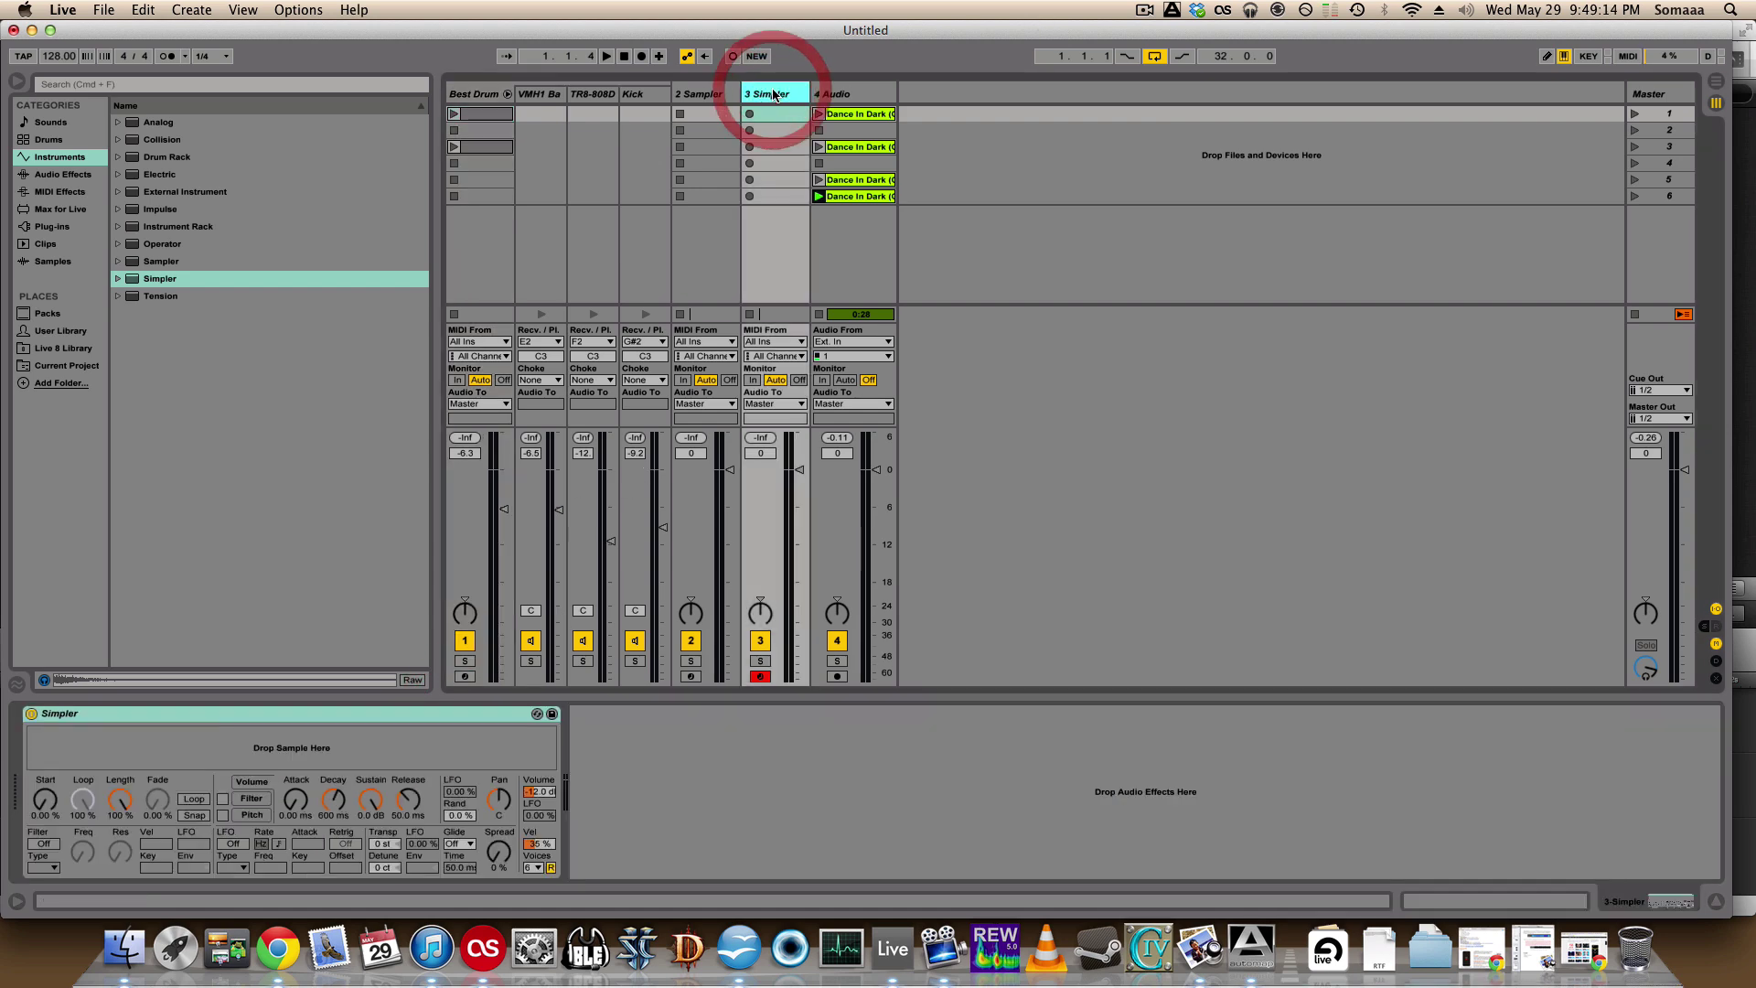
left_click(720, 95)
left_click(509, 96)
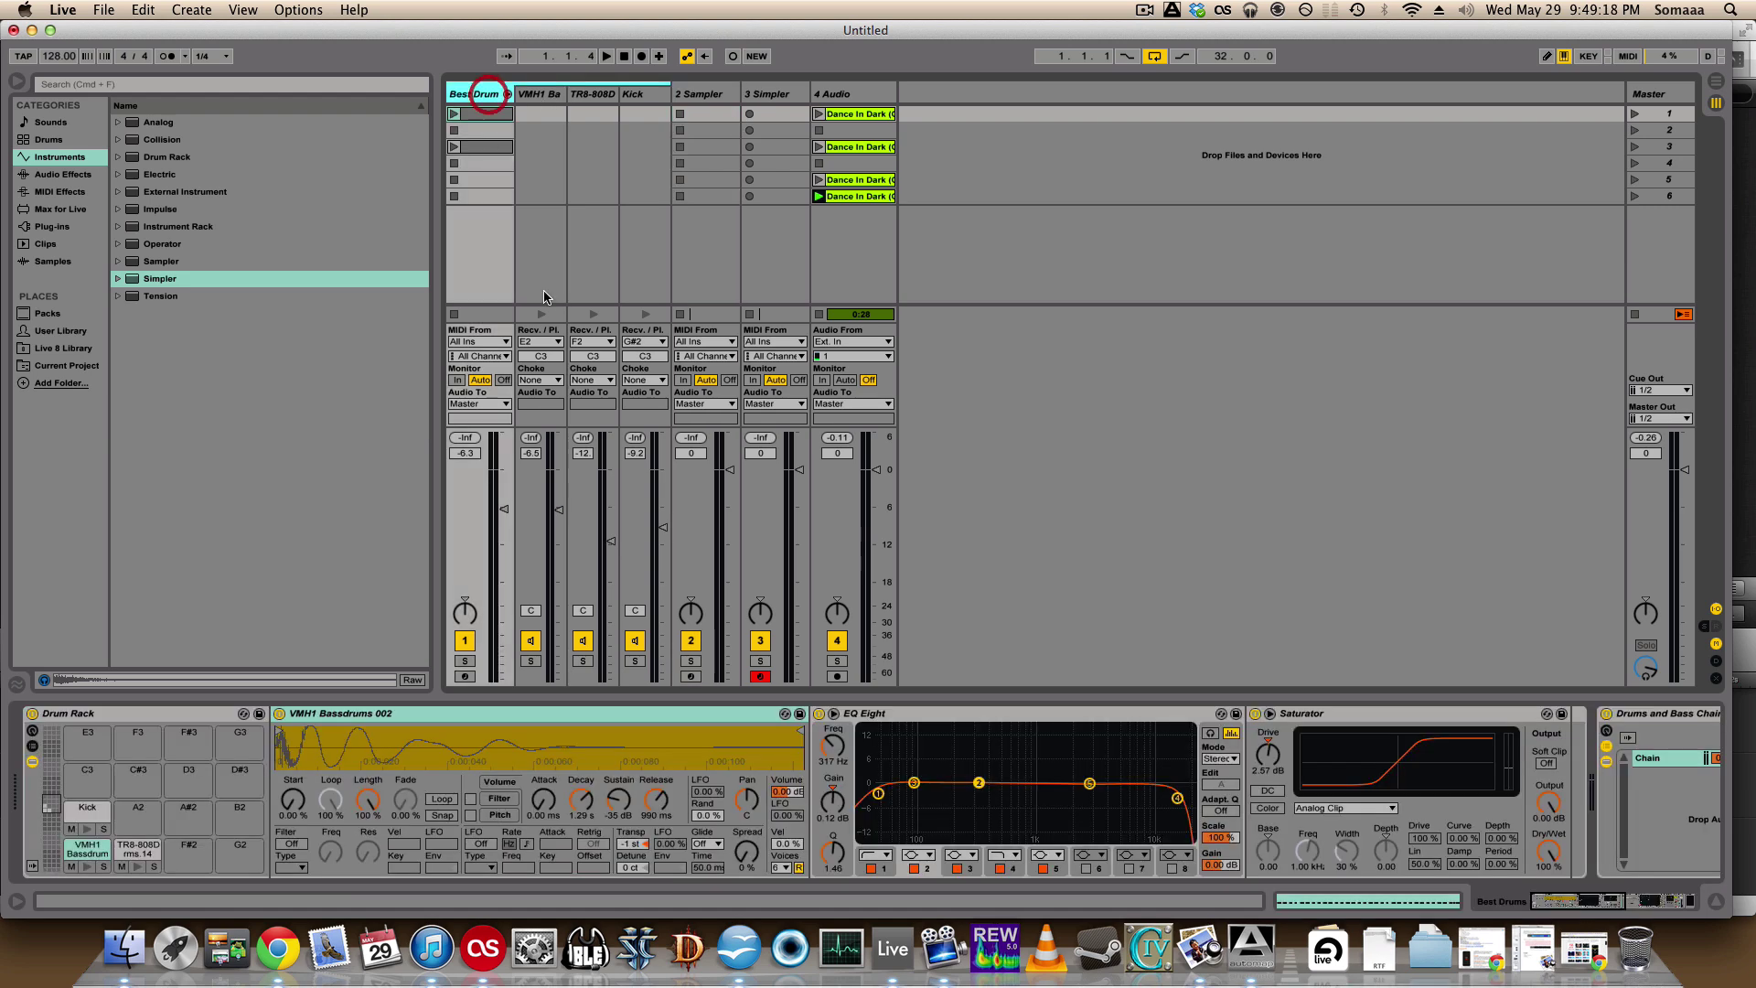
- Inspect the TR8-808, Kick and VMH1 Bassdrum pads in the Best Drums rack
left_click(131, 850)
left_click(84, 813)
left_click(86, 851)
left_click(87, 851)
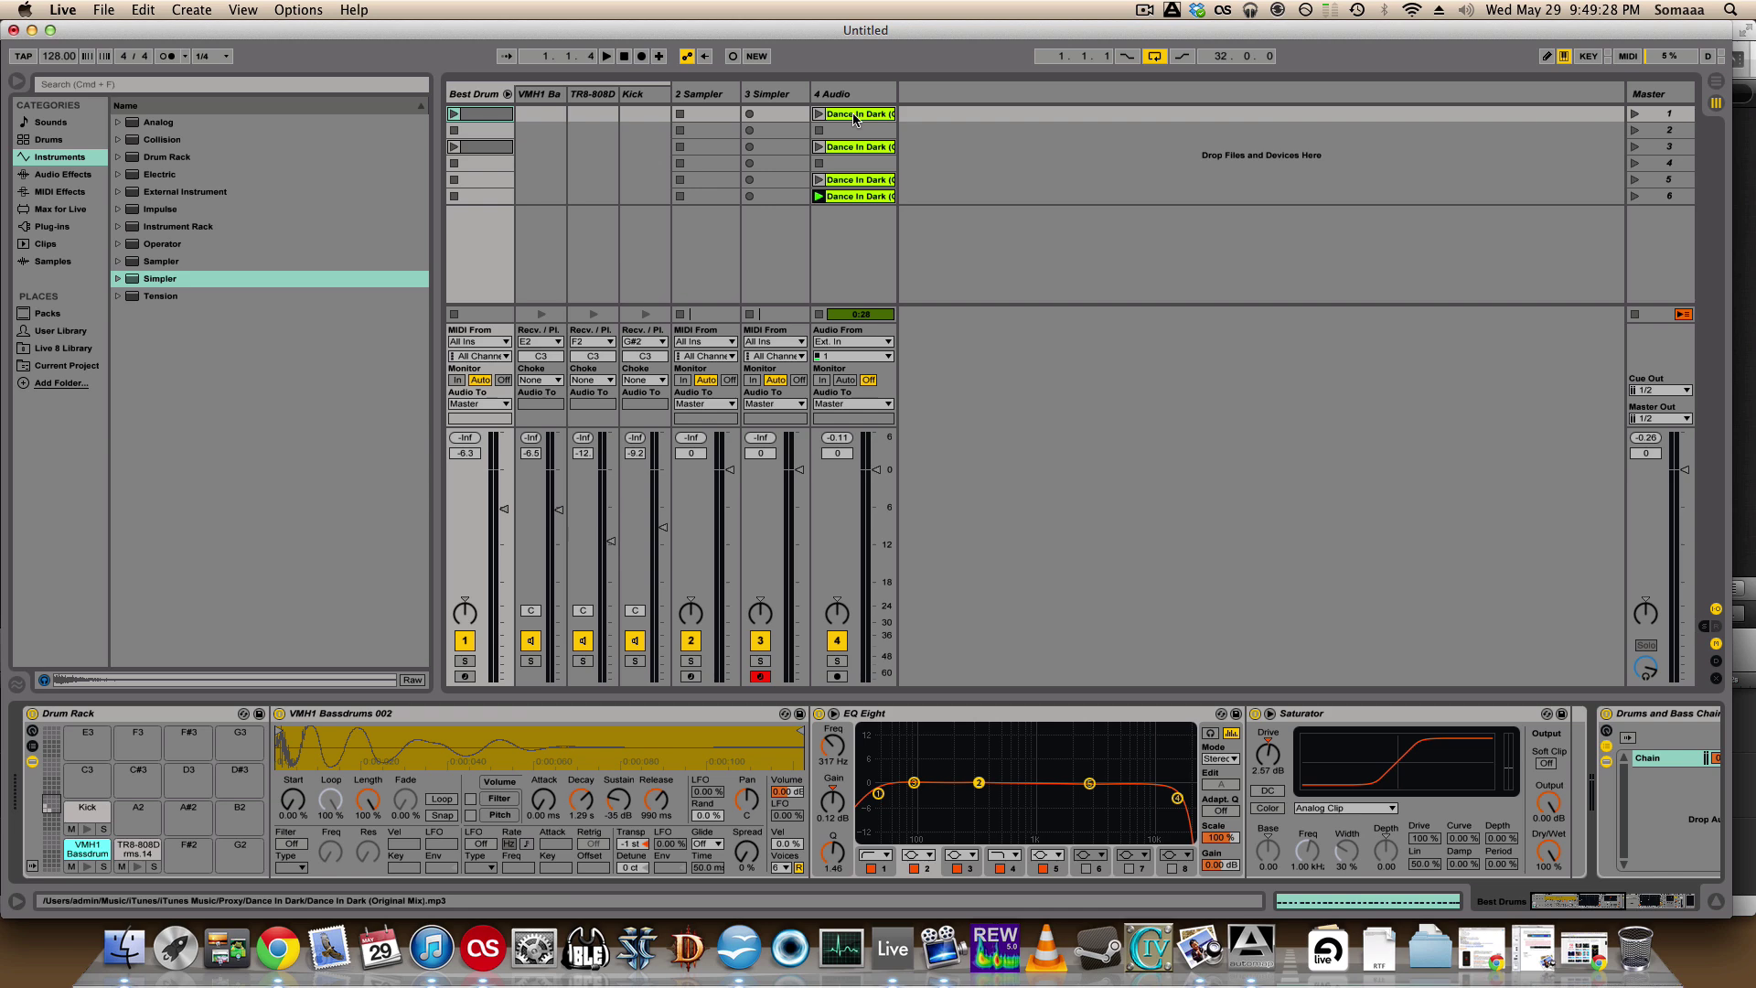
- Load the scene 5 clip onto the drum rack's G3 pad and the scene 6 clip onto the F#3 pad
left_click_drag(860, 184, 577, 157)
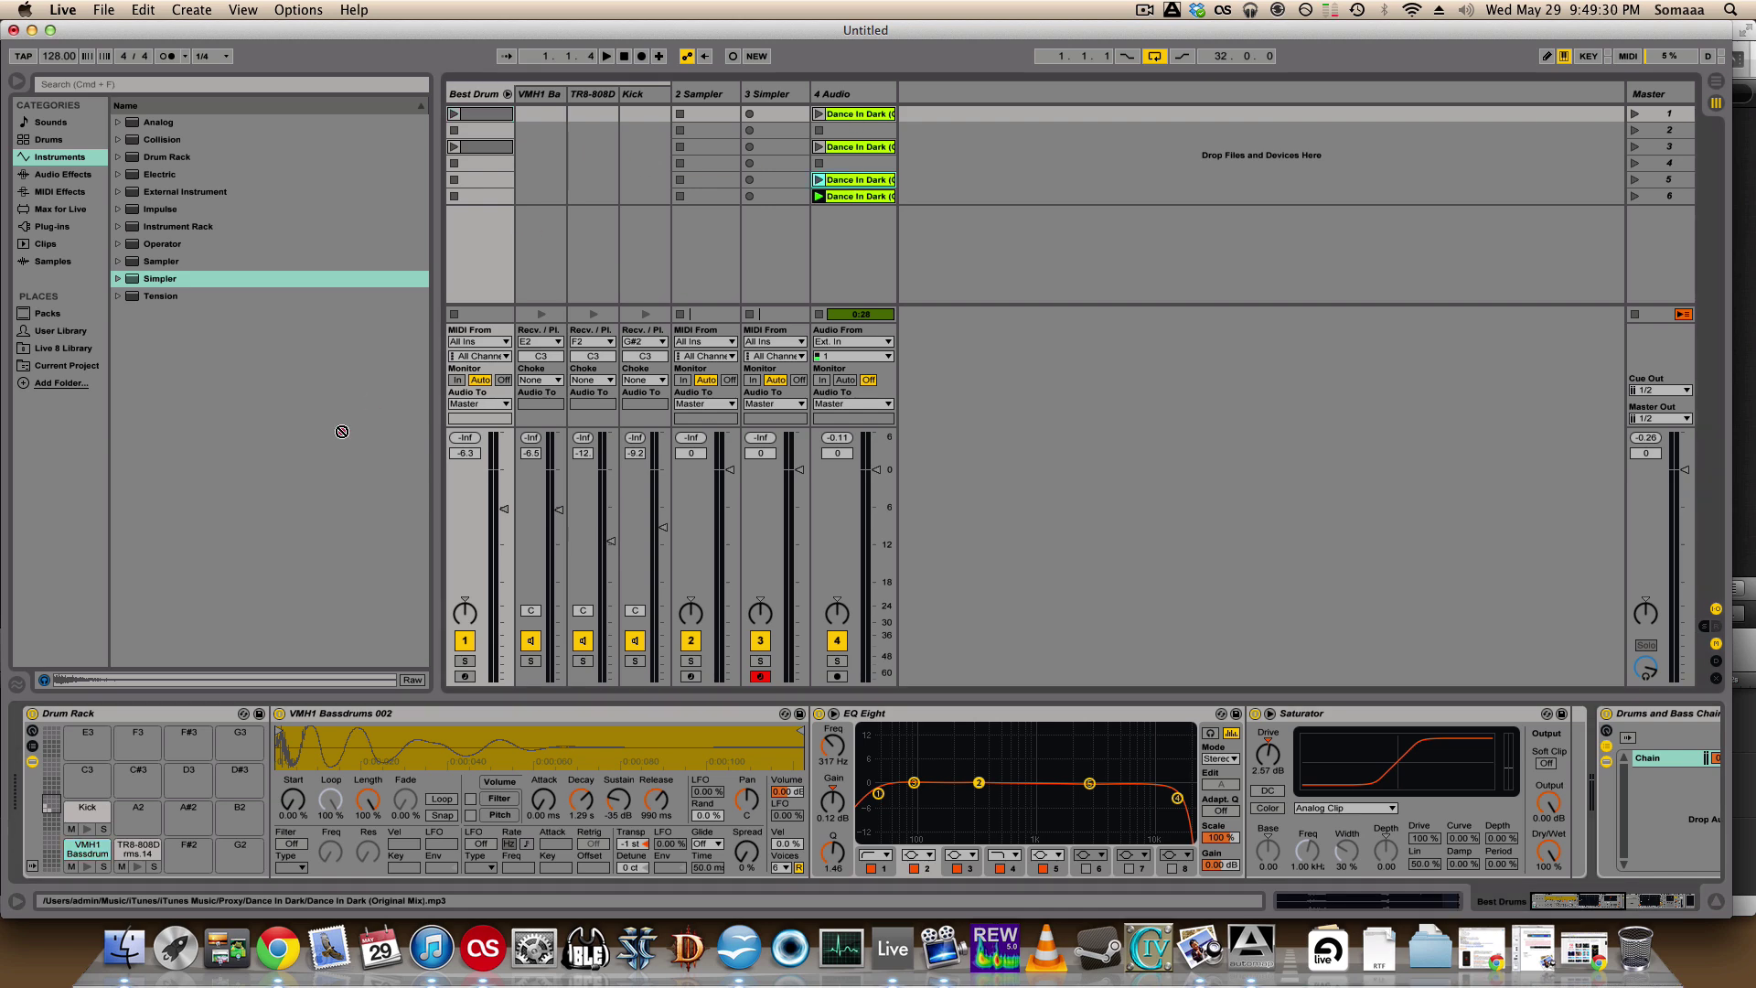
mouse_move(234, 701)
left_mouse_down()
mouse_move(244, 771)
mouse_move(242, 742)
left_mouse_up()
left_click_drag(424, 685, 188, 750)
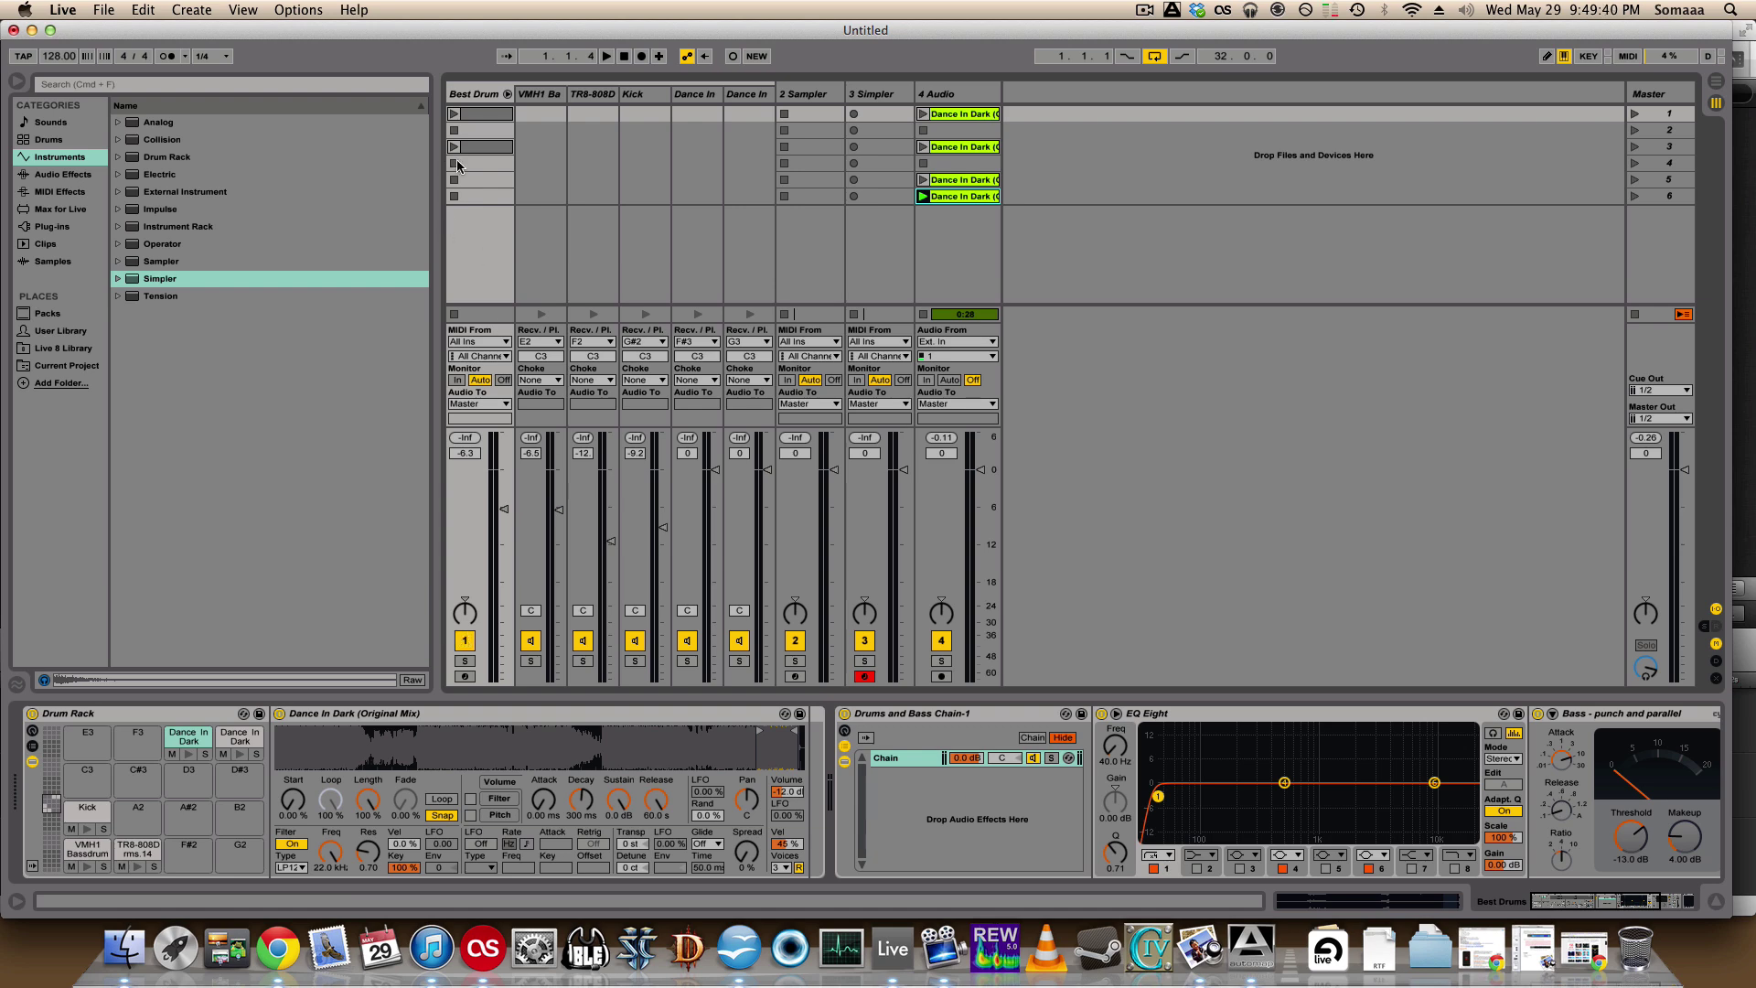
- Open the first Best Drums clip's notes, enable note preview and audition the two Dance In Dark pads
left_click(485, 113)
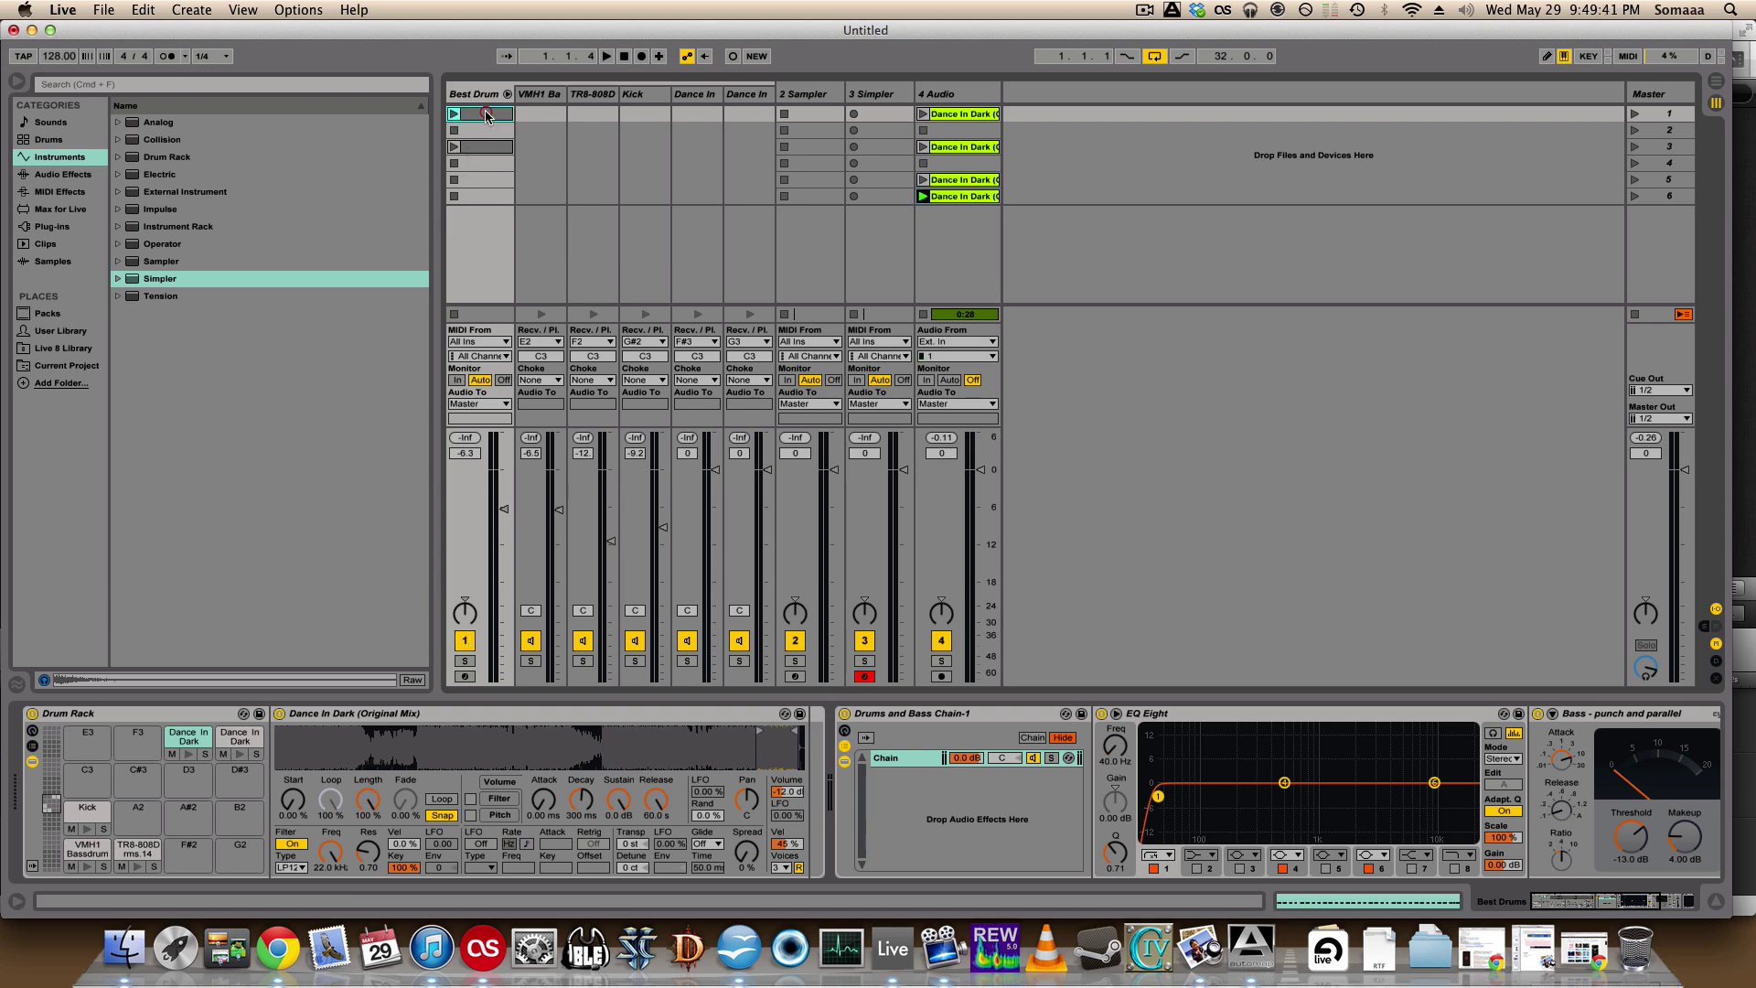
left_click(1330, 907)
left_click(371, 657)
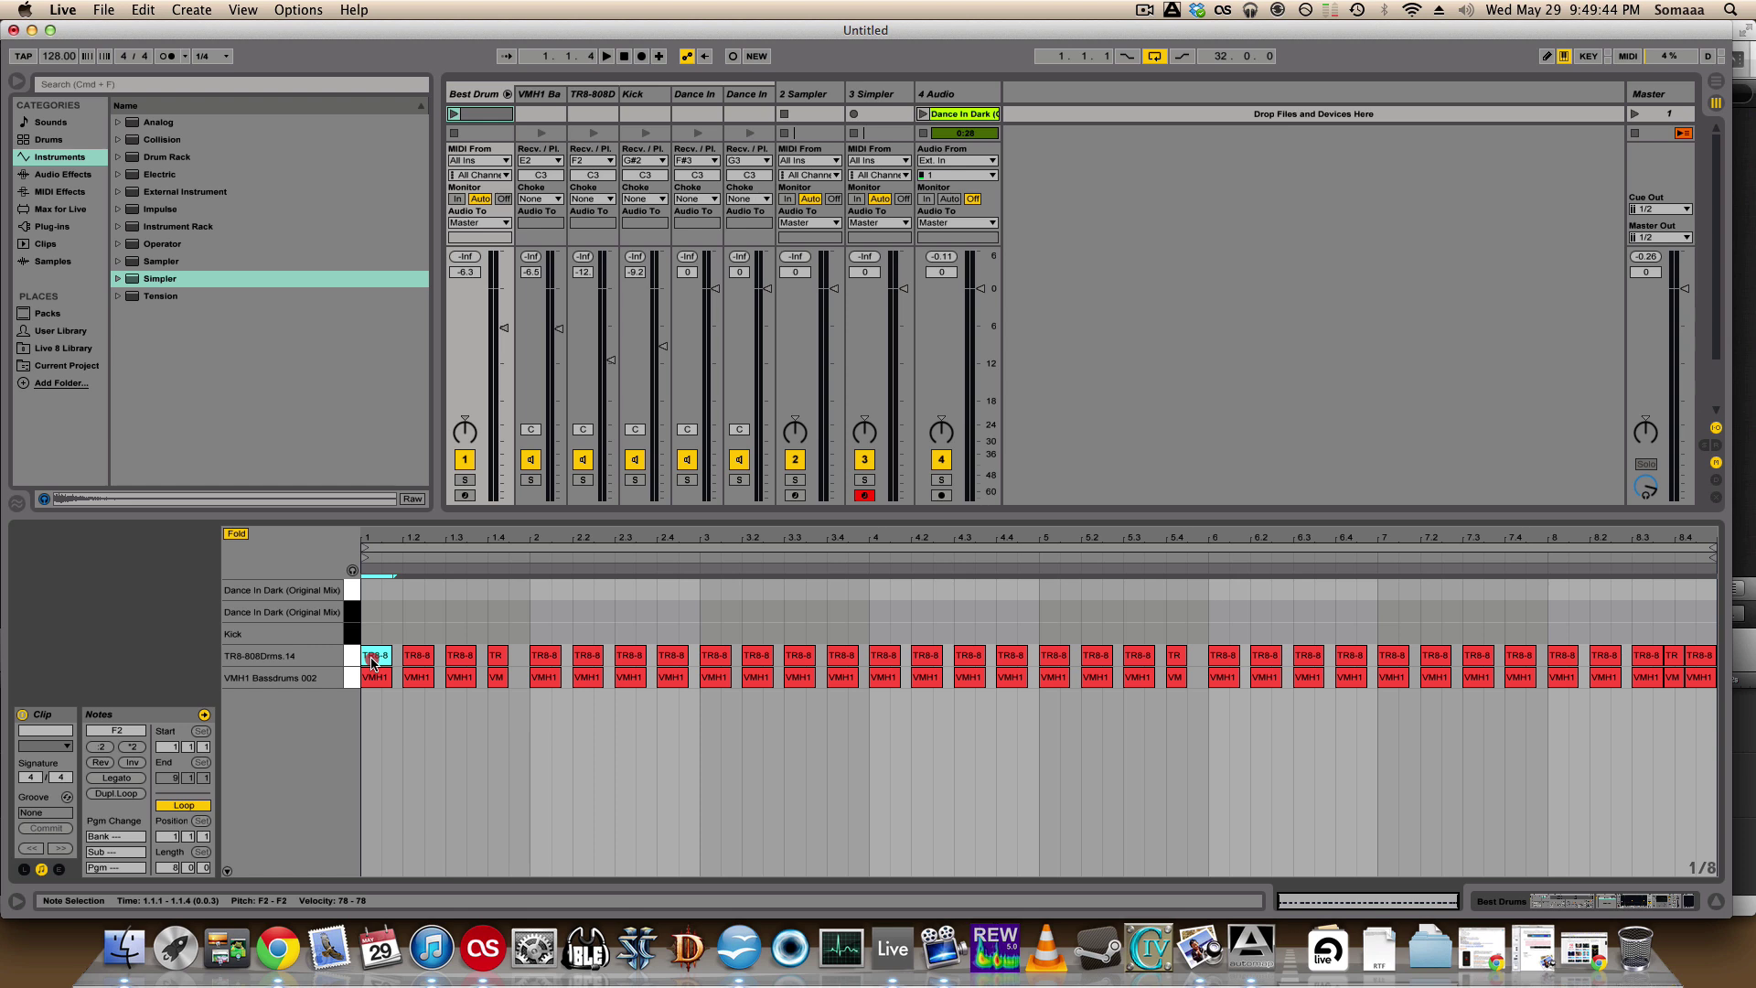
left_click(352, 570)
left_click(354, 589)
left_click(353, 612)
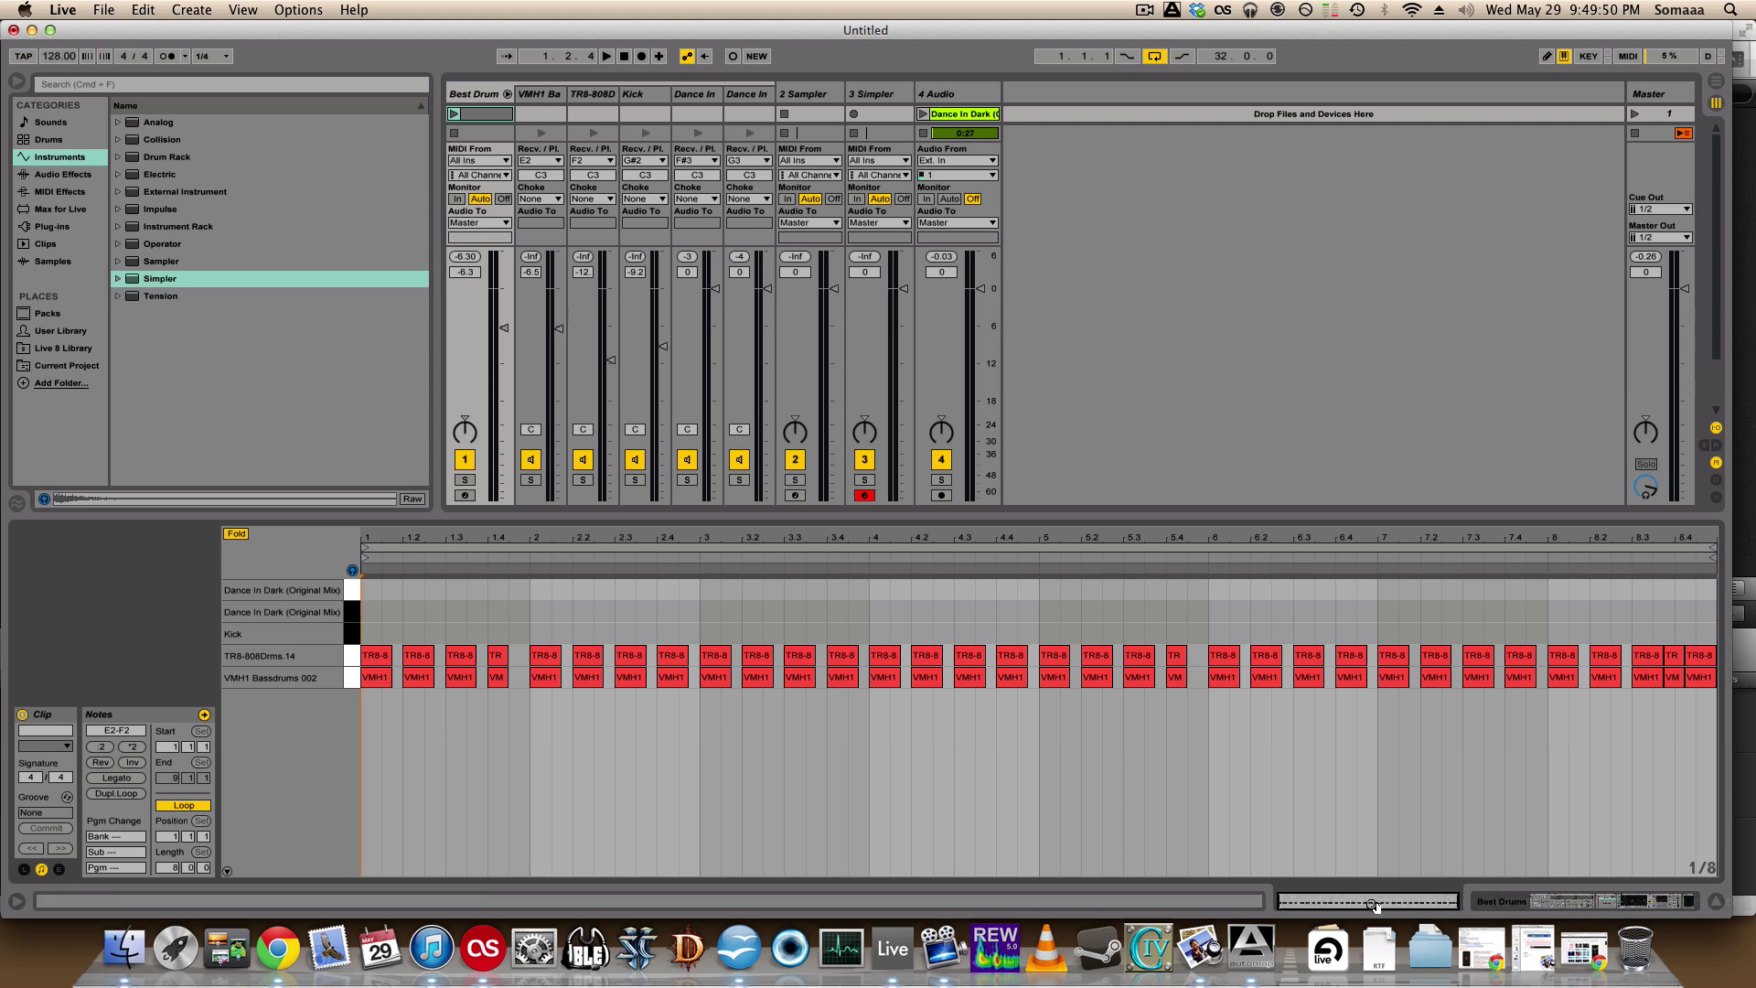
- Trim the Dance In Dark sample on the drum rack's F#3 pad to a short hit by moving its end and shortening its length
left_click(1510, 903)
left_click(189, 737)
left_click_drag(765, 742, 765, 855)
left_click_drag(509, 746, 502, 746)
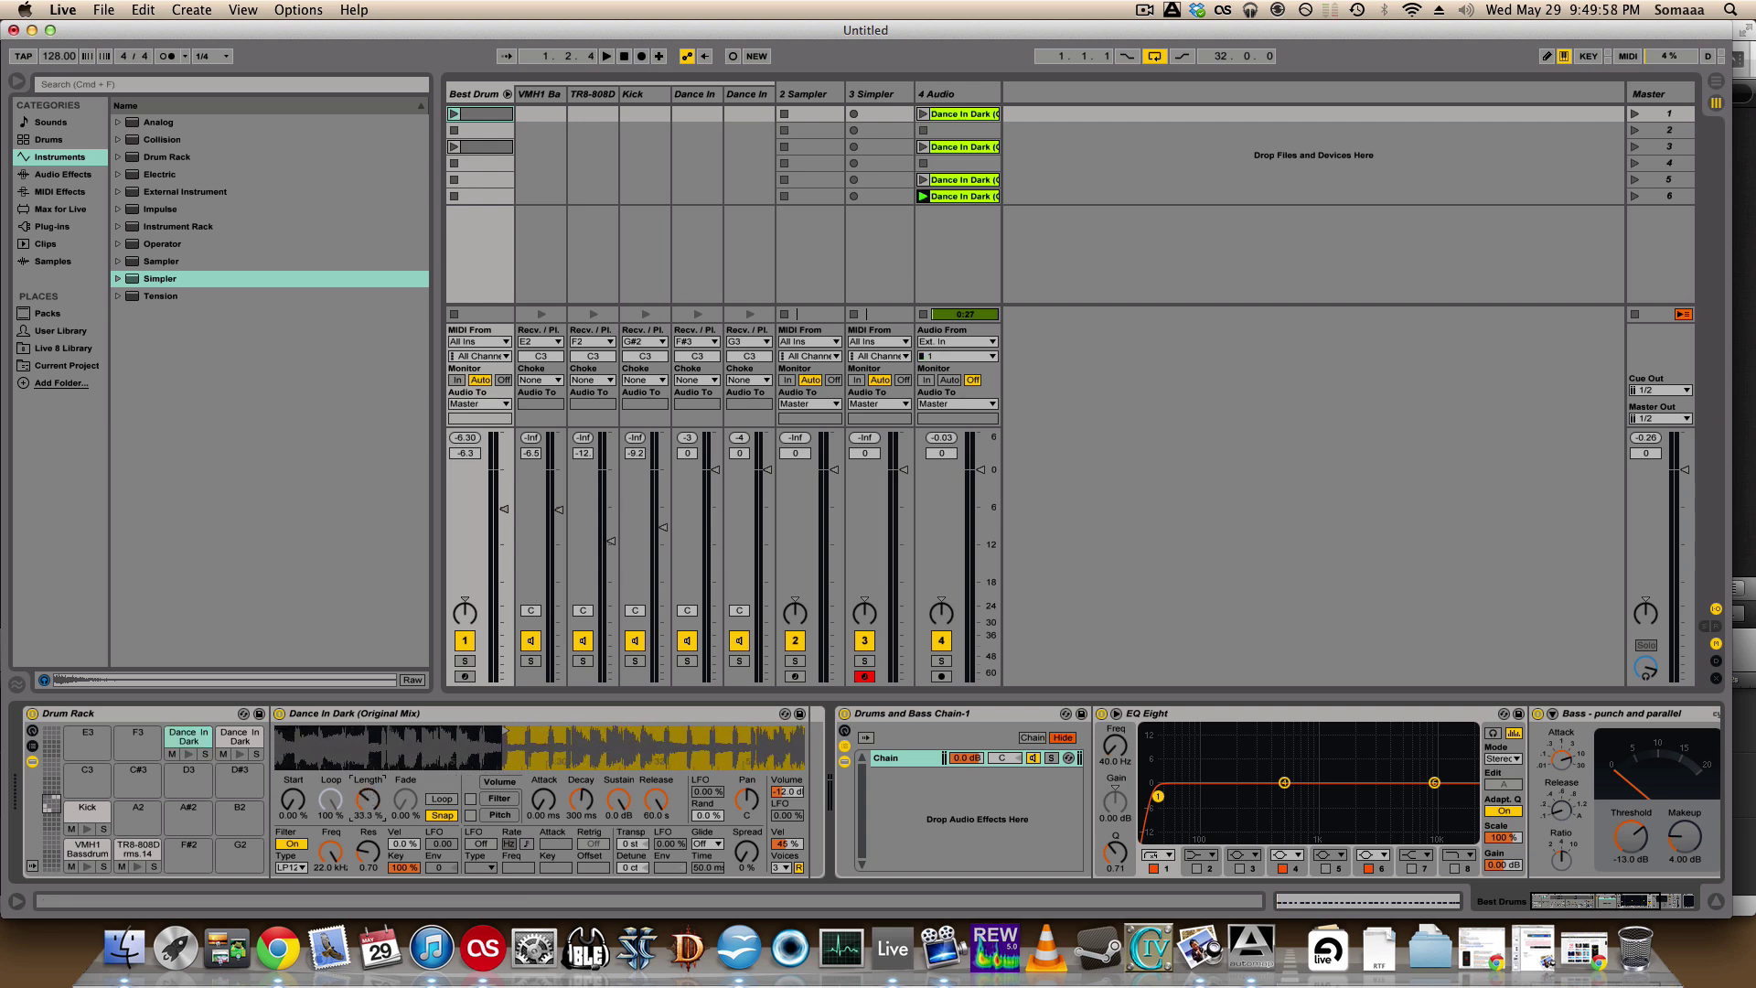
left_click_drag(368, 798, 368, 823)
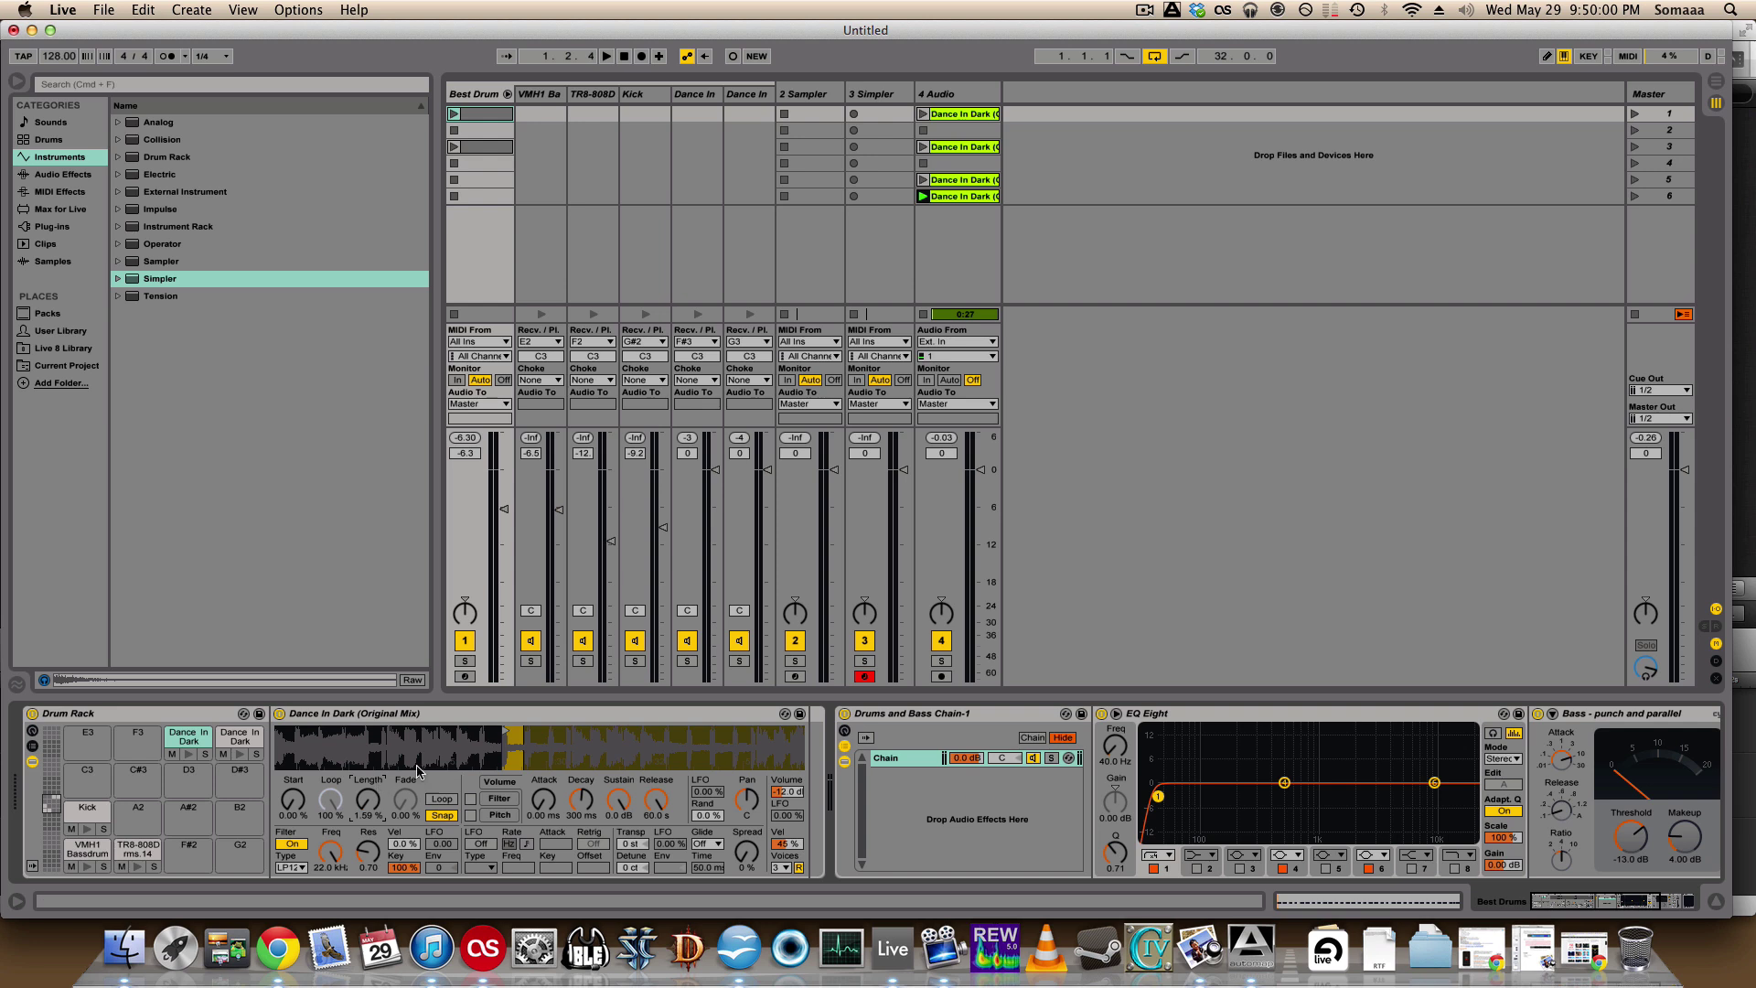
left_click_drag(522, 759, 504, 832)
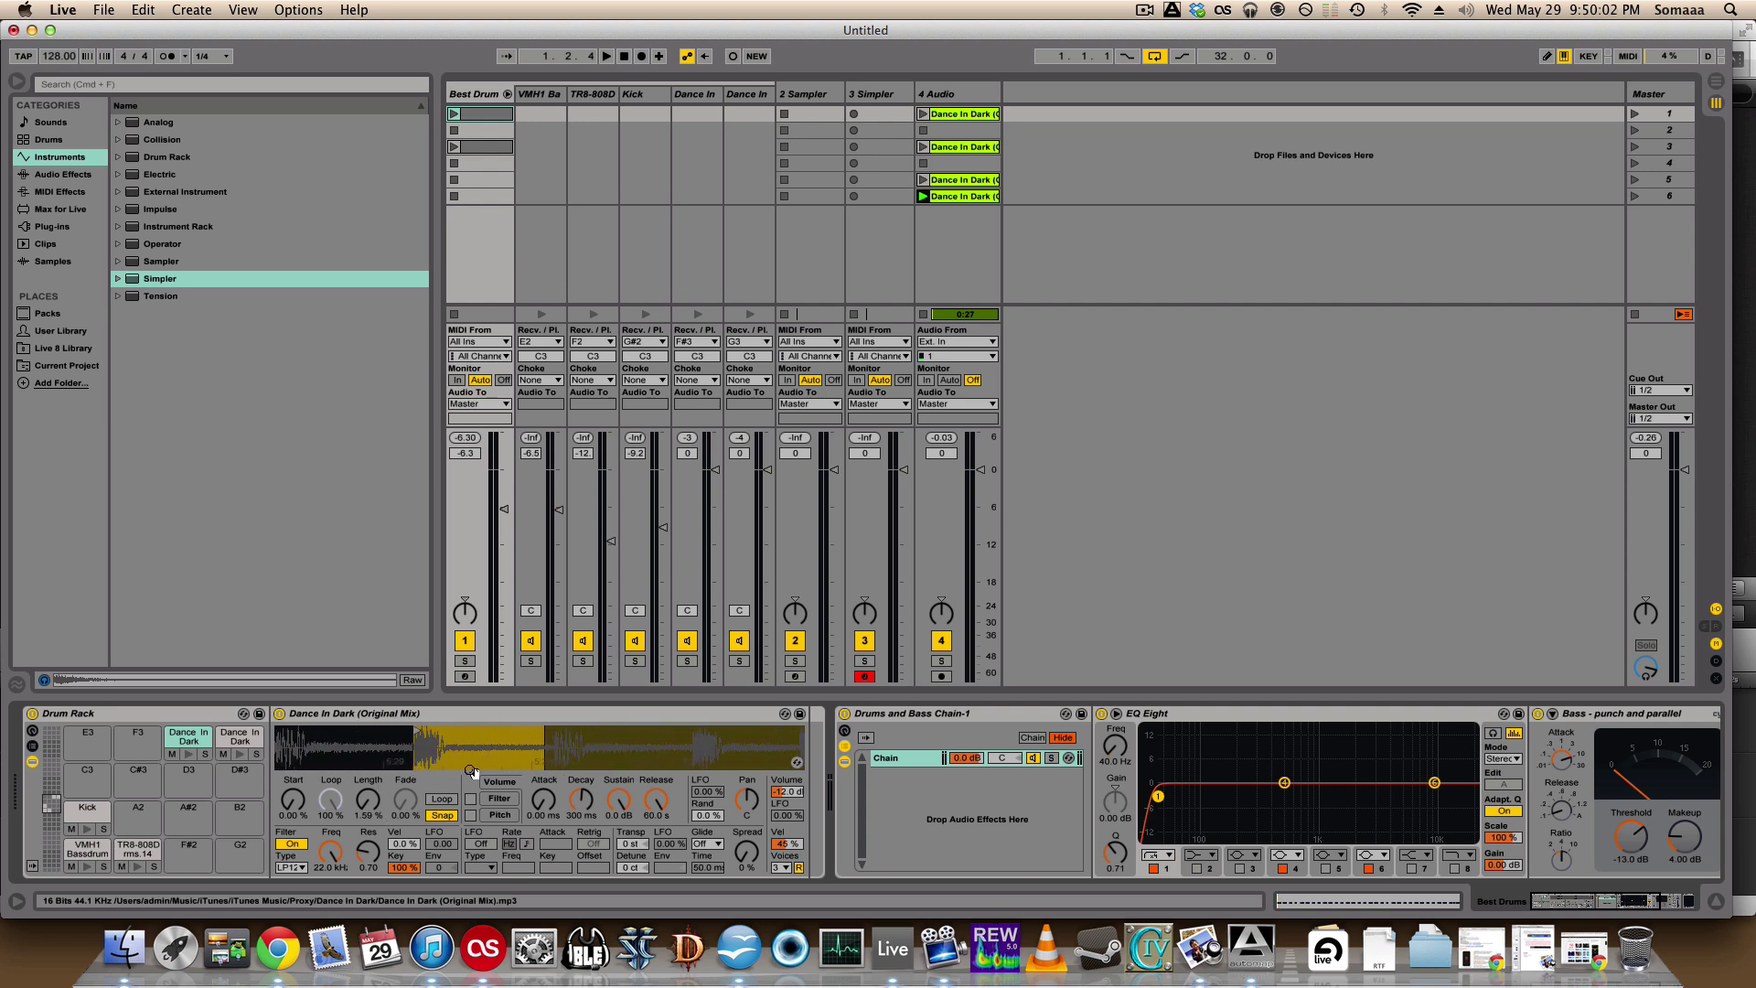
- Trim the Dance In Dark sample on the drum rack's G3 pad by bringing in its end and shortening its length
left_click(241, 739)
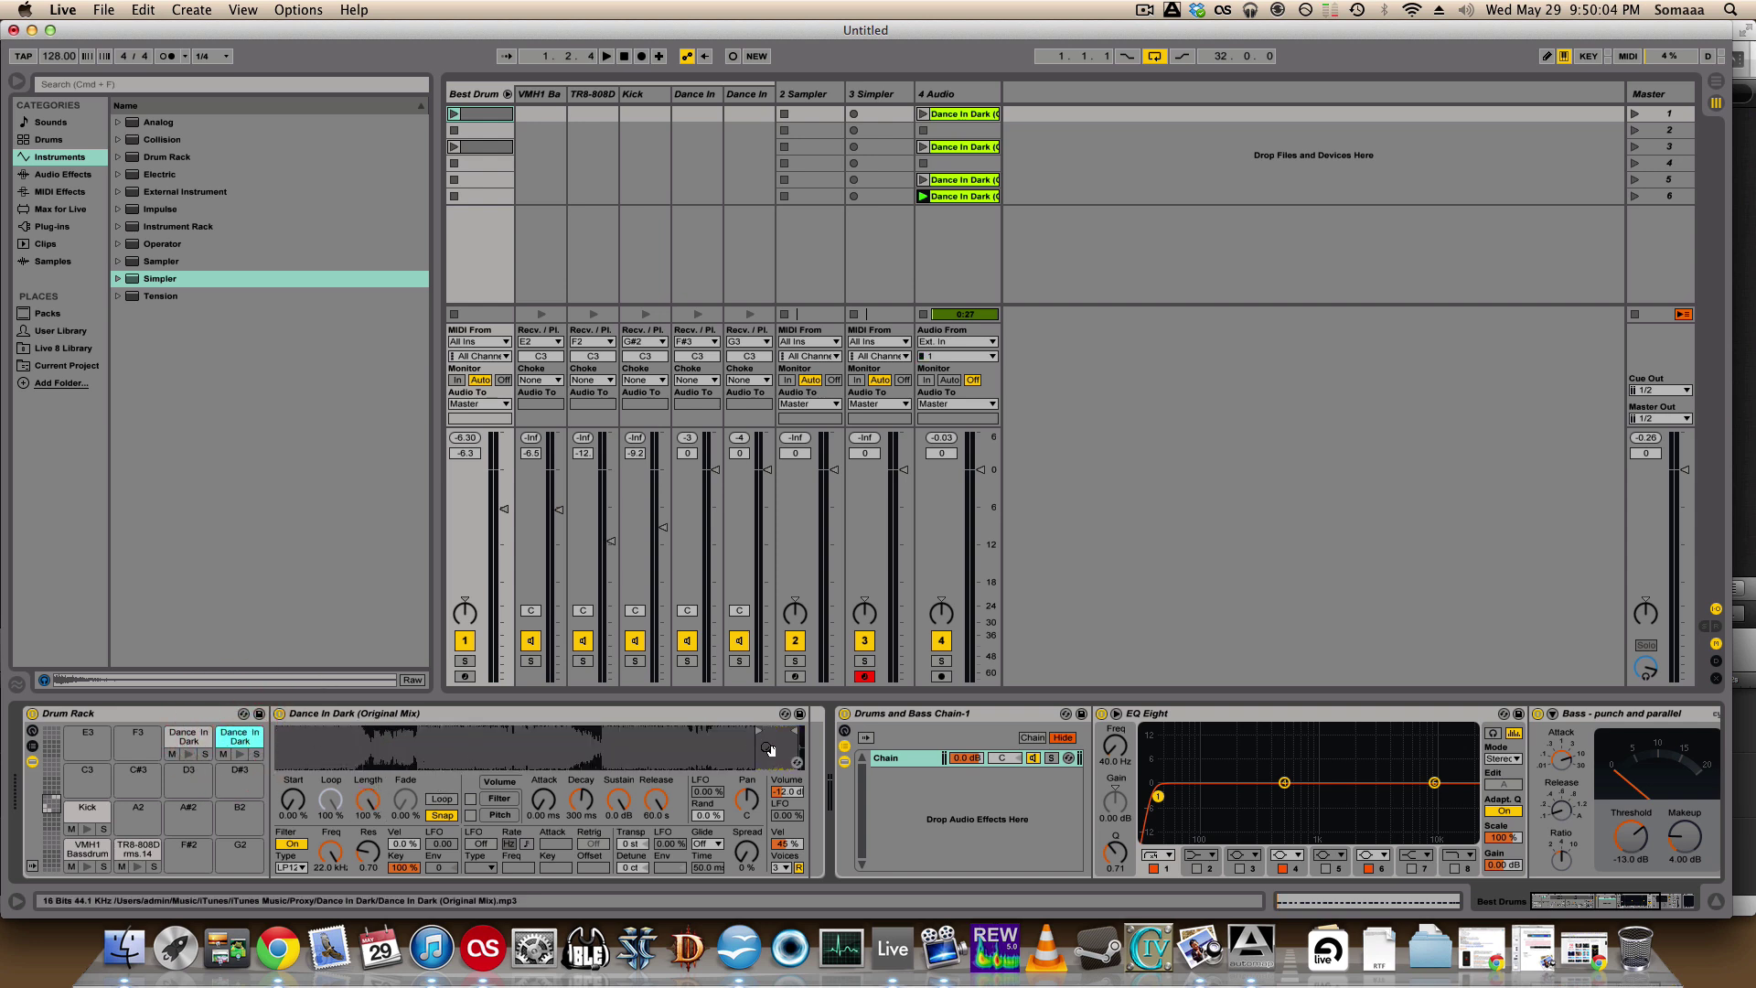
left_click_drag(499, 739, 499, 823)
left_click_drag(461, 741, 525, 740)
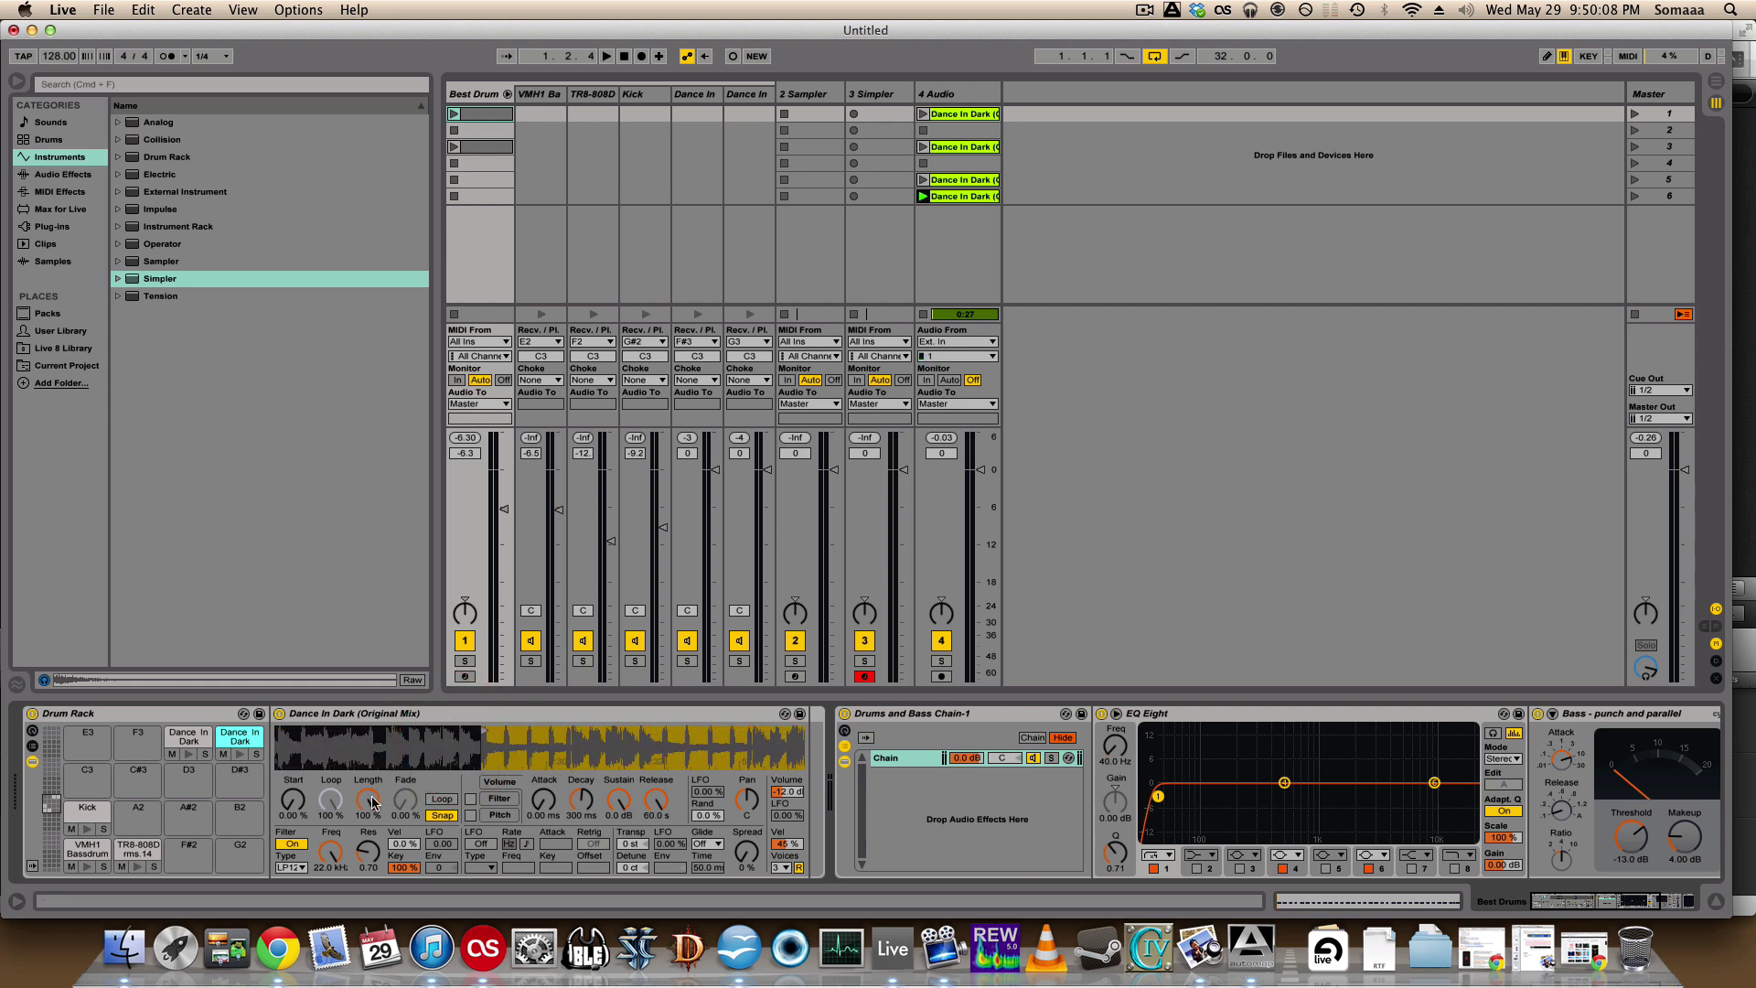
left_click_drag(367, 798, 368, 813)
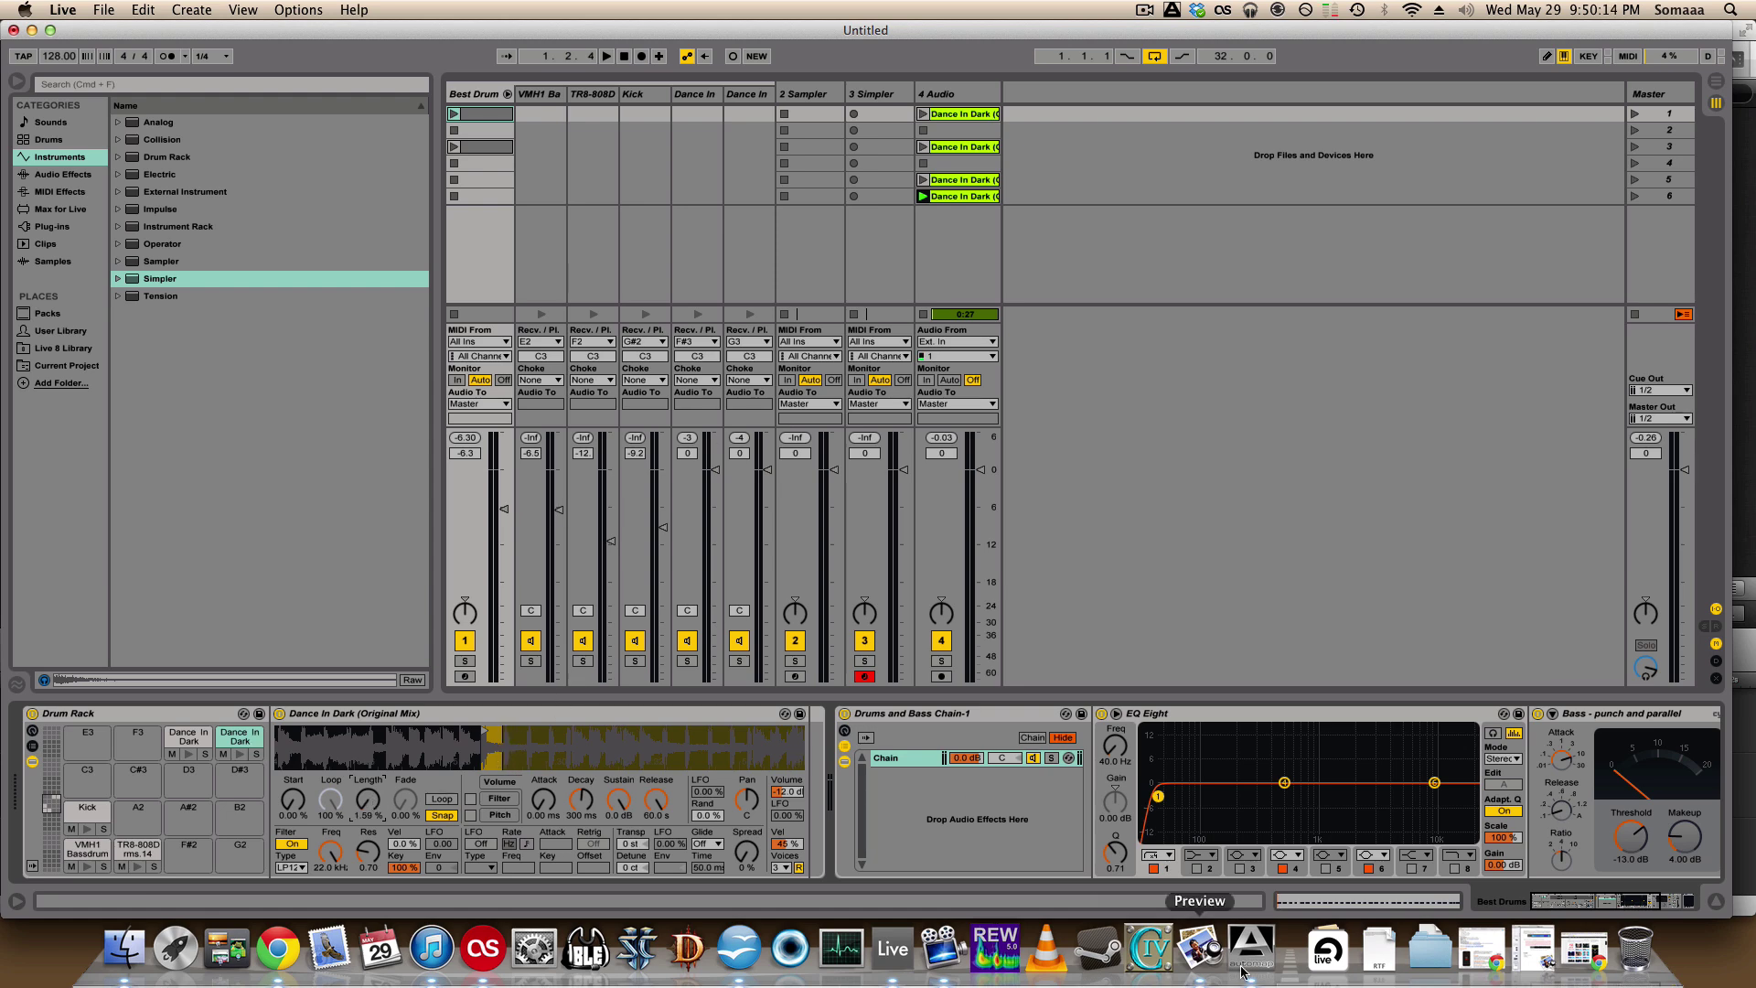
- Audition the two Dance In Dark pads in the clip's note editor and add a one-beat G3 note at 1.1.1
left_click(1346, 900)
left_click(353, 590)
left_click(353, 593)
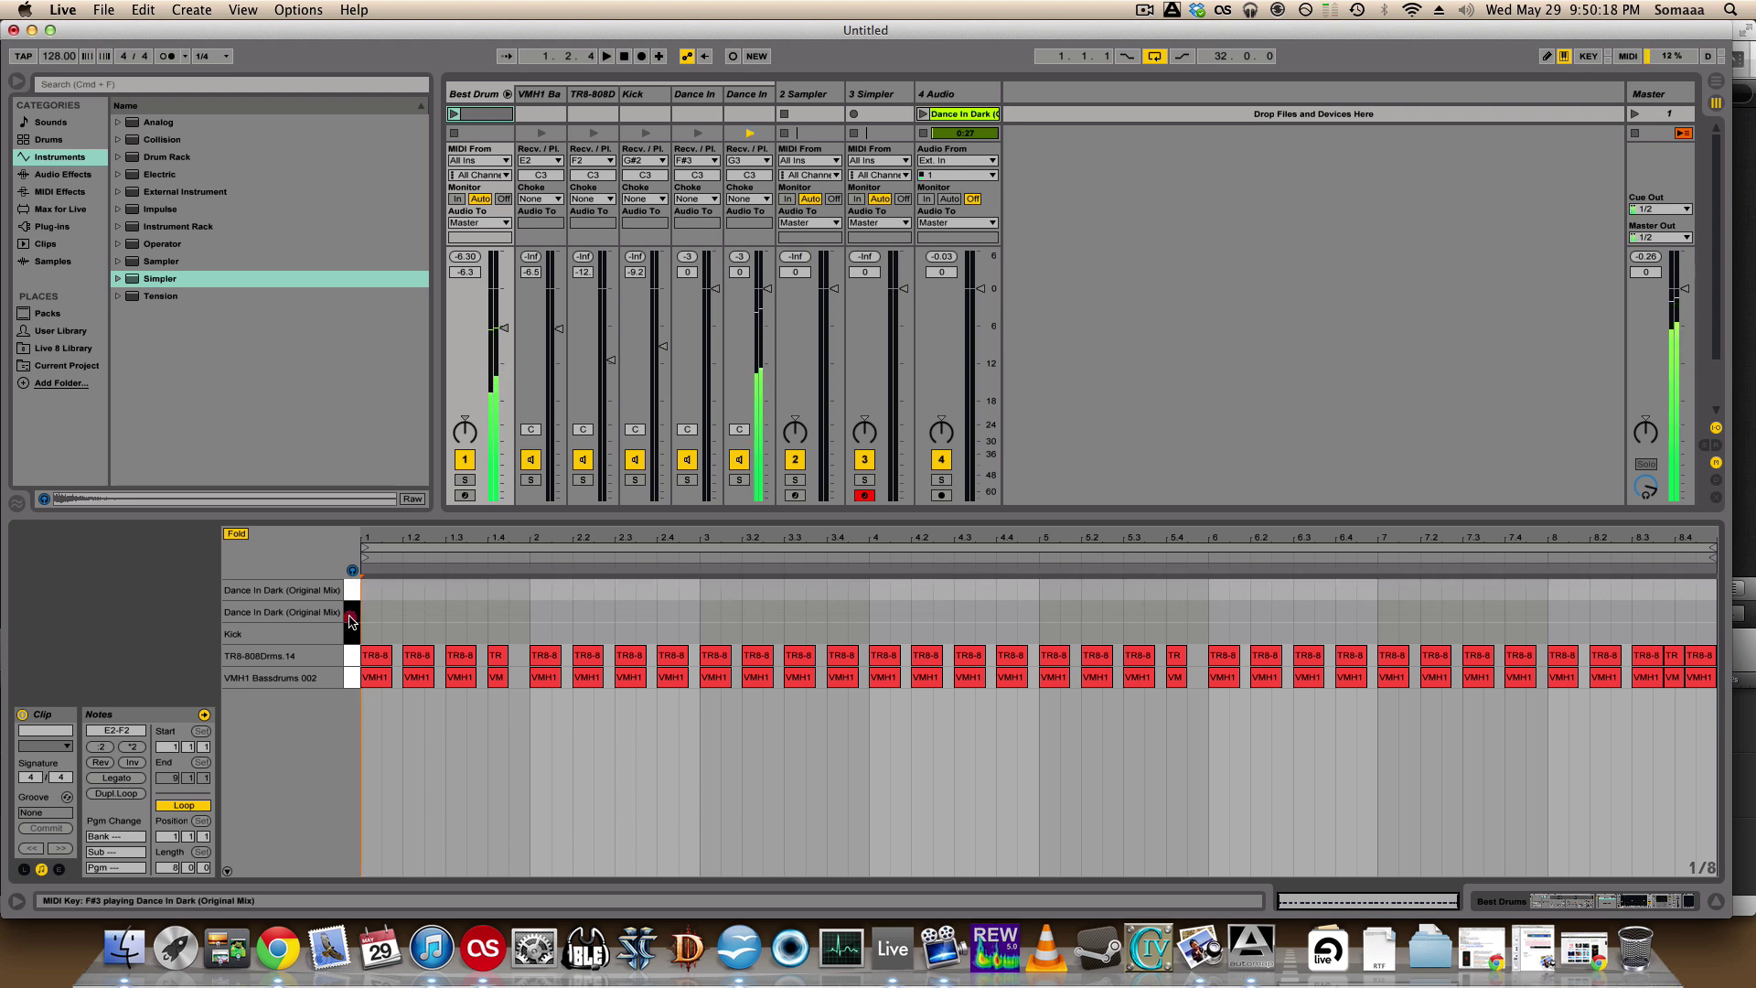
left_click(353, 619)
double_click(371, 590)
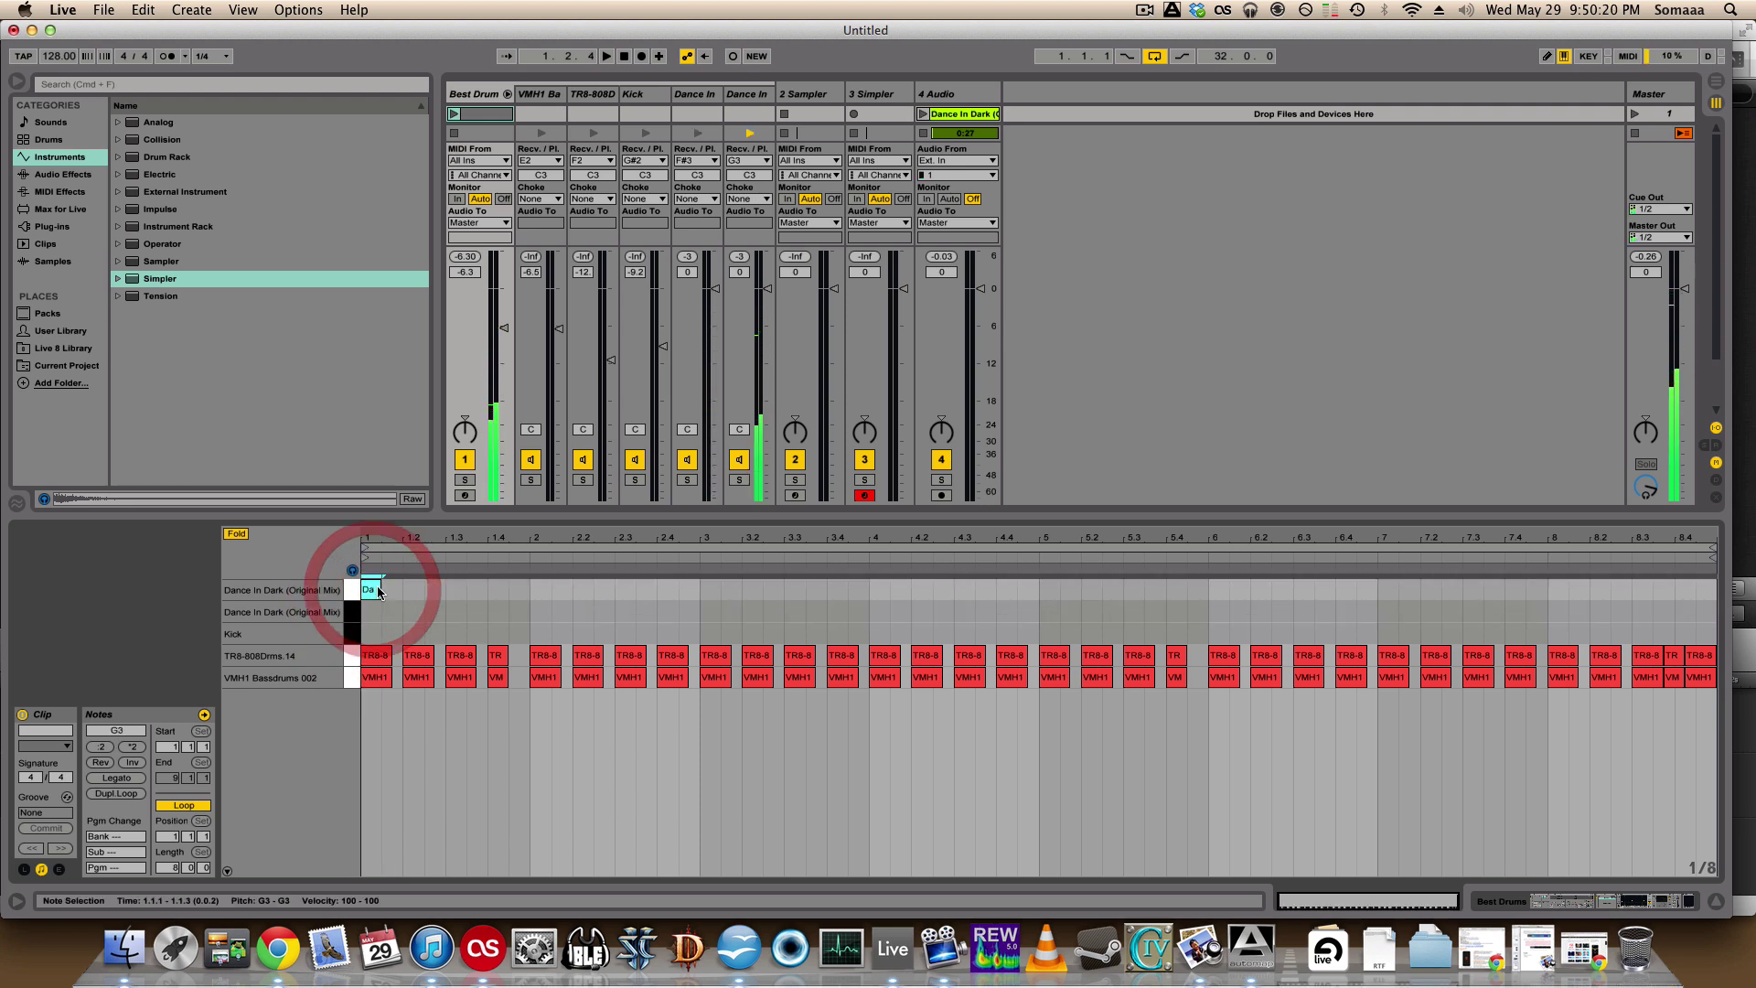
left_click_drag(379, 592, 401, 592)
- Delete all TR8-808Drms 14 and VMH1 Bassdrums 002 notes from the clip
left_click(353, 657)
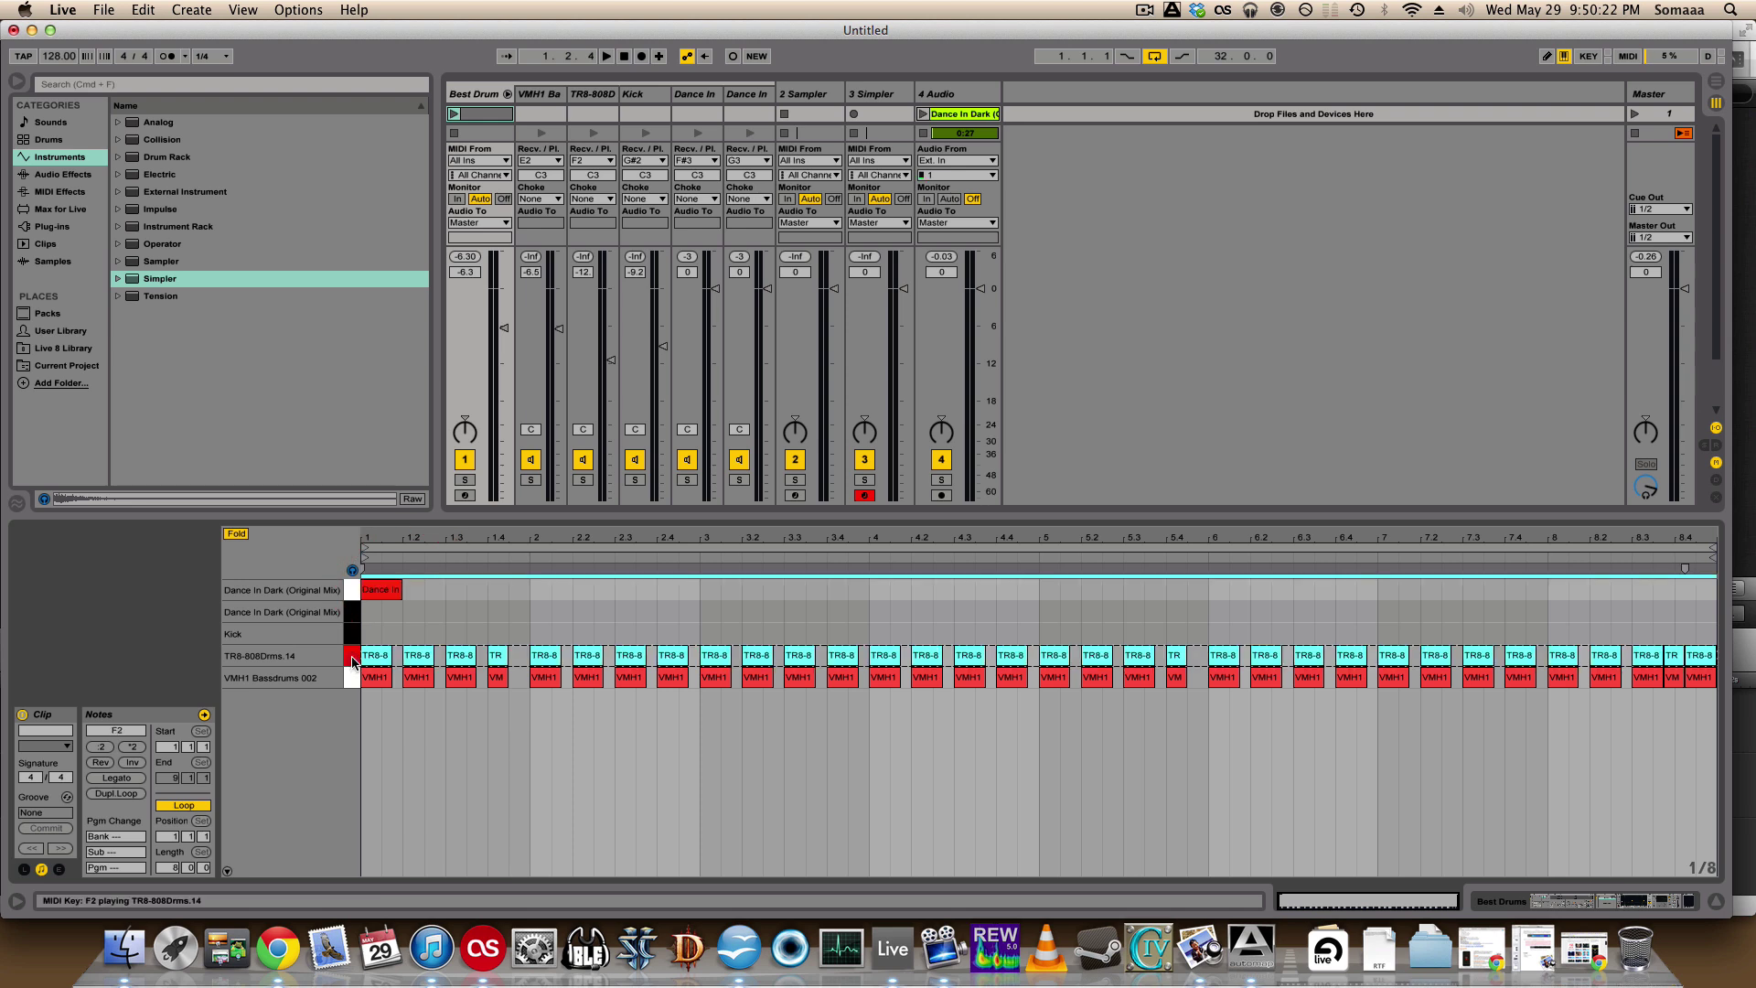
left_click(353, 677, "shift")
key("Delete")
- Copy the G3 note to the start of bar 2 and add a matching F#3 note there
left_click(382, 589)
left_click_drag(383, 589, 541, 610)
left_click(353, 613)
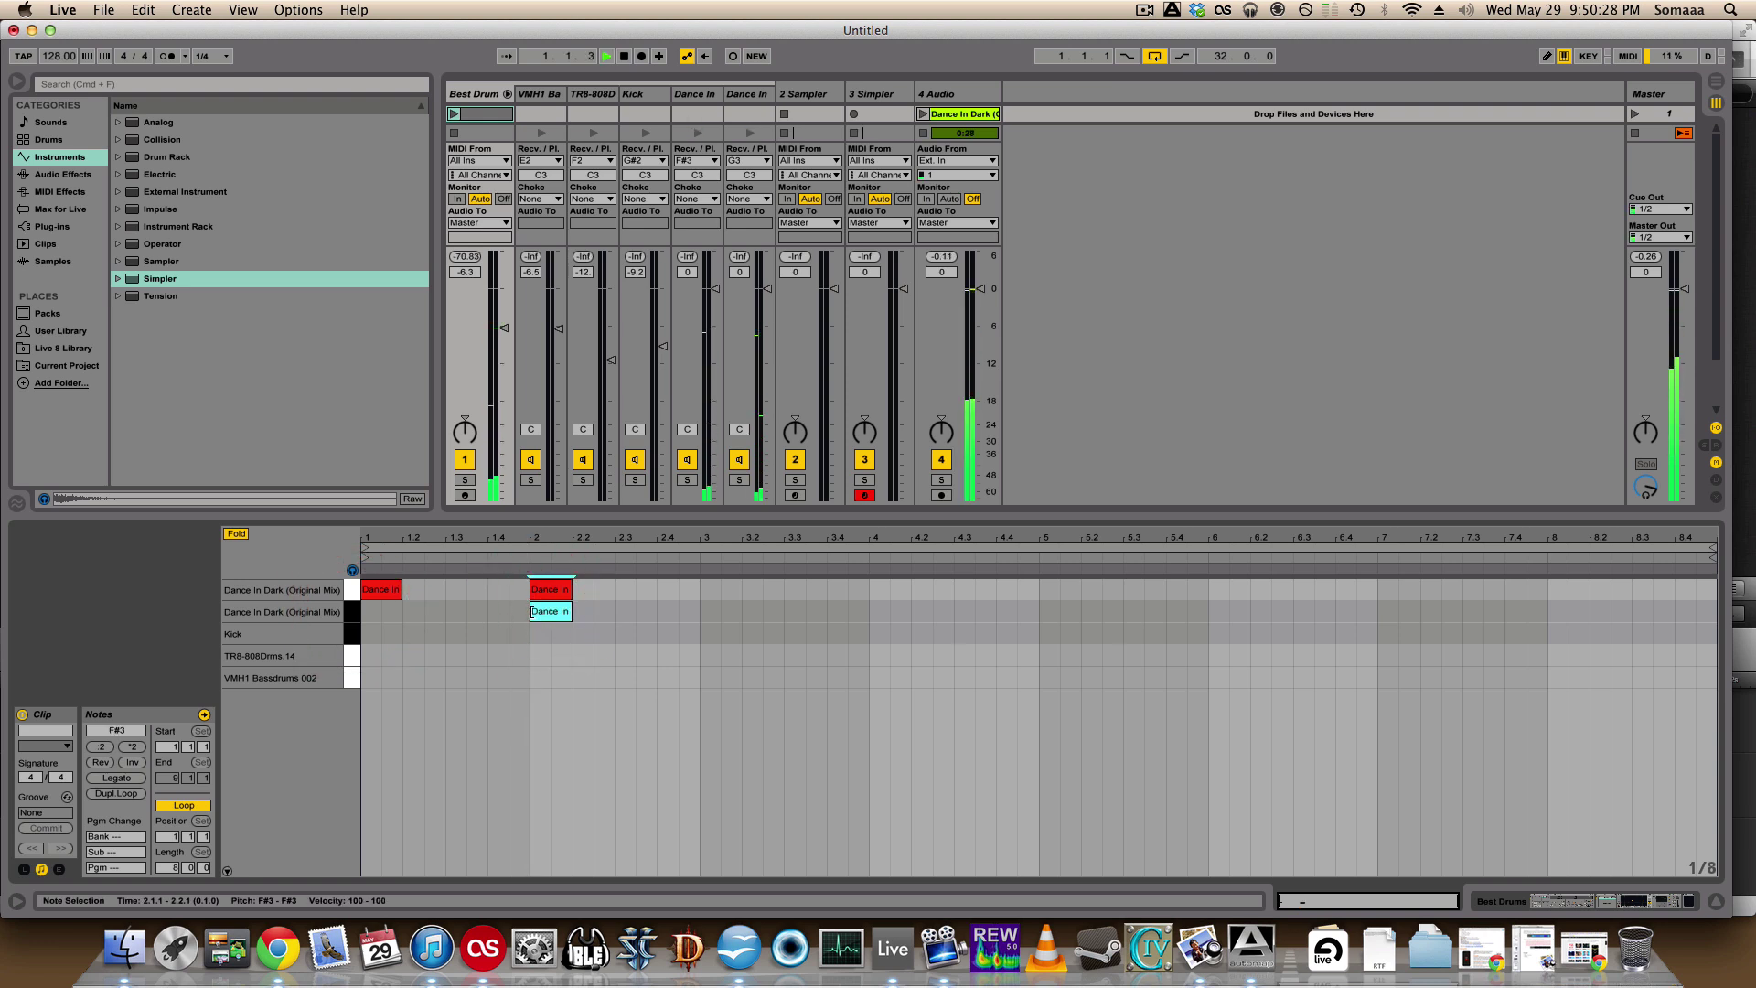
- Launch the first Best Drums clip, stop the 4 Audio track and play the drum clip on its own
left_click(464, 114)
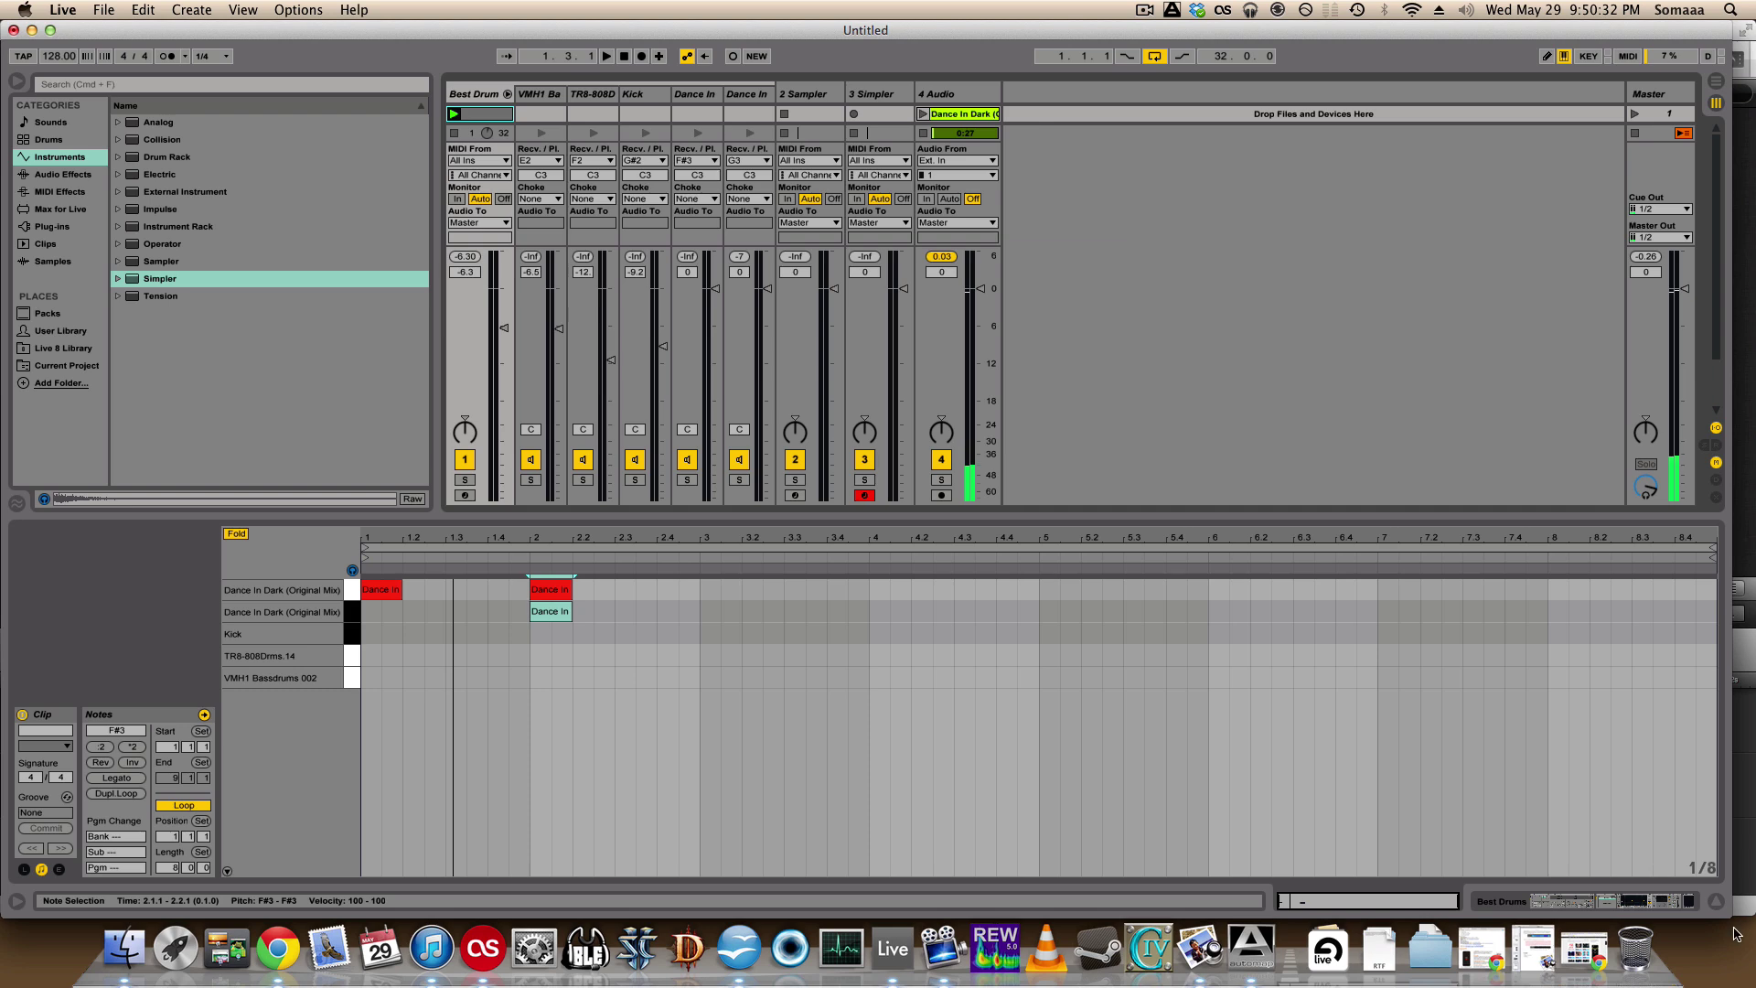
left_click(1715, 901)
left_click(483, 126)
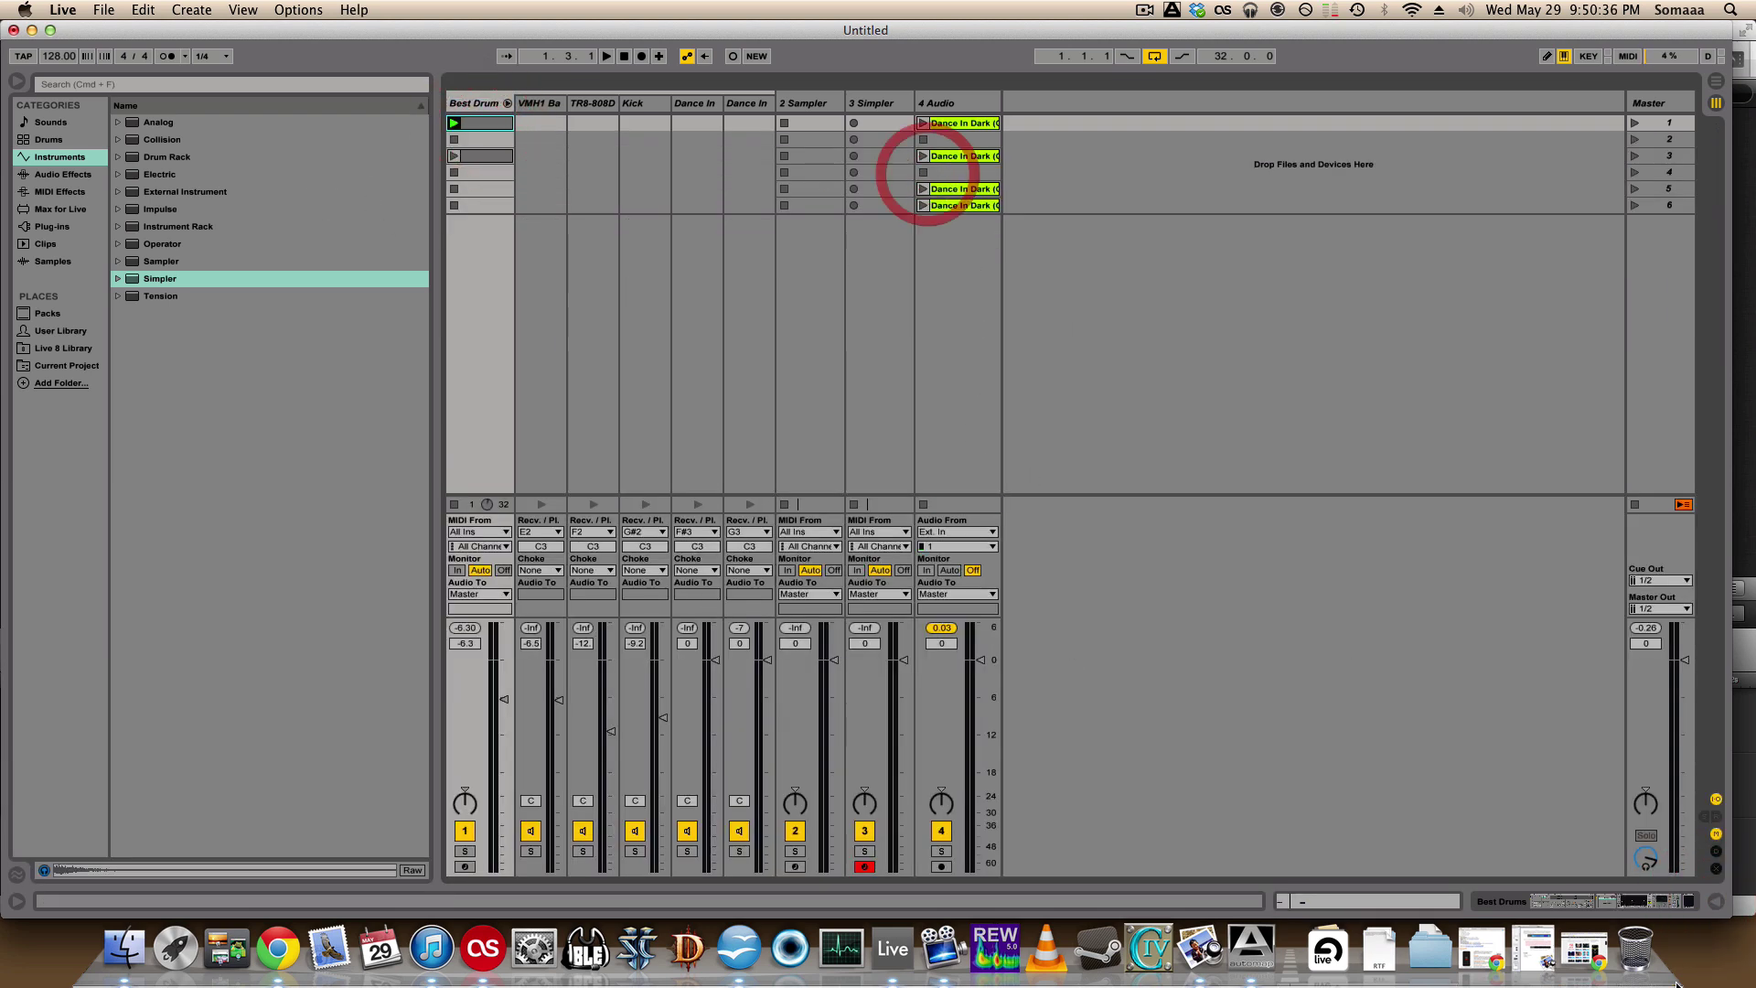
left_click(1410, 903)
key("space")
key("space")
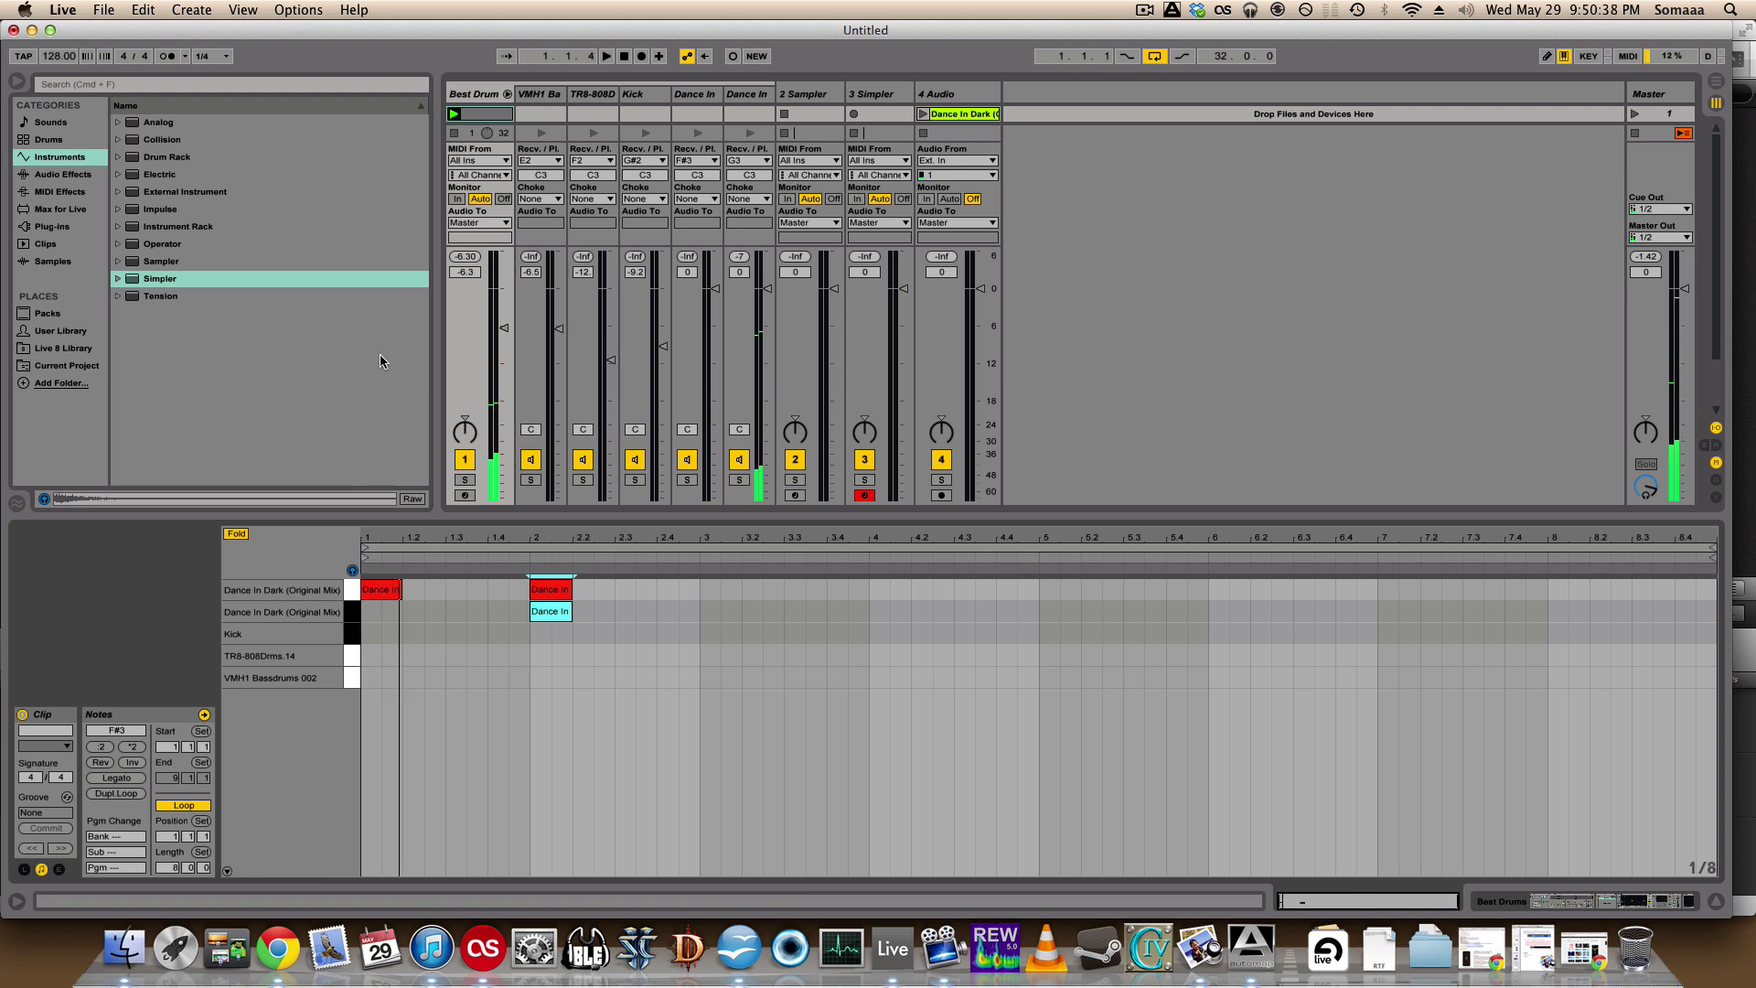
- Fill bar 1 with G3 notes on every beat and F#3 notes on beats 2 and 4, removing the F#3 note at 2.1.1
left_click_drag(386, 592, 466, 590)
left_click_drag(614, 610, 540, 589)
mouse_move(537, 591)
left_mouse_down()
mouse_move(416, 594)
mouse_move(513, 592)
left_mouse_up()
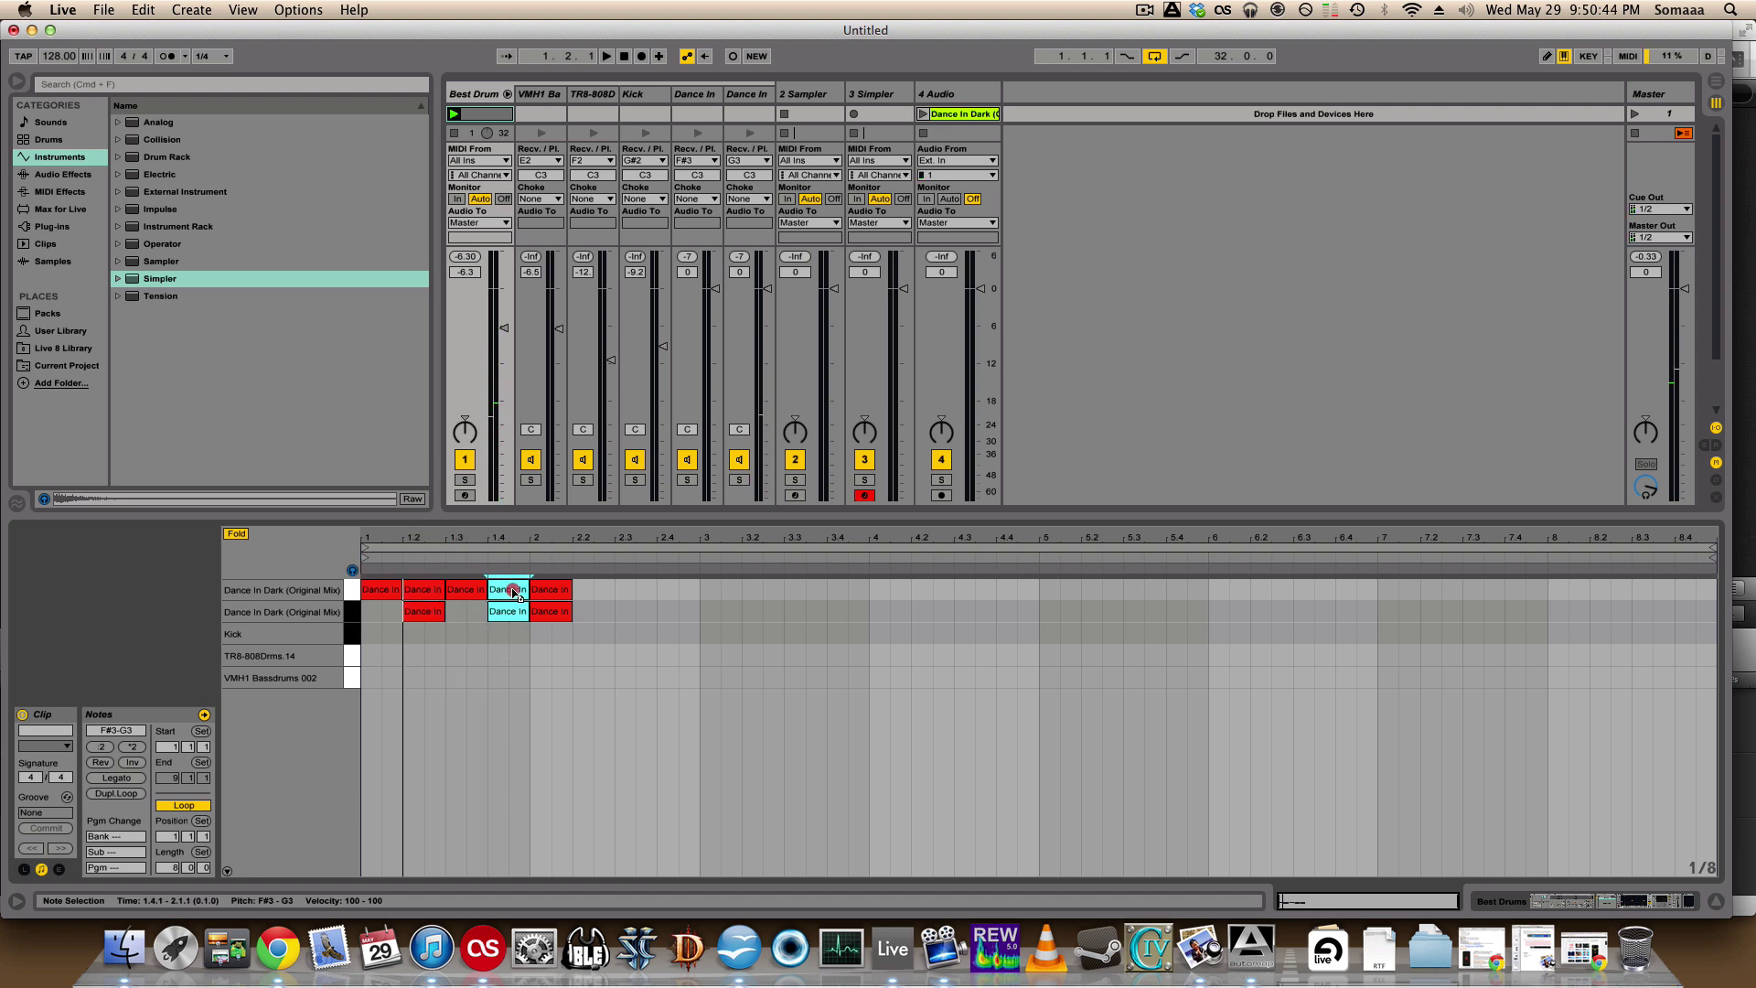
double_click(547, 612)
key("space")
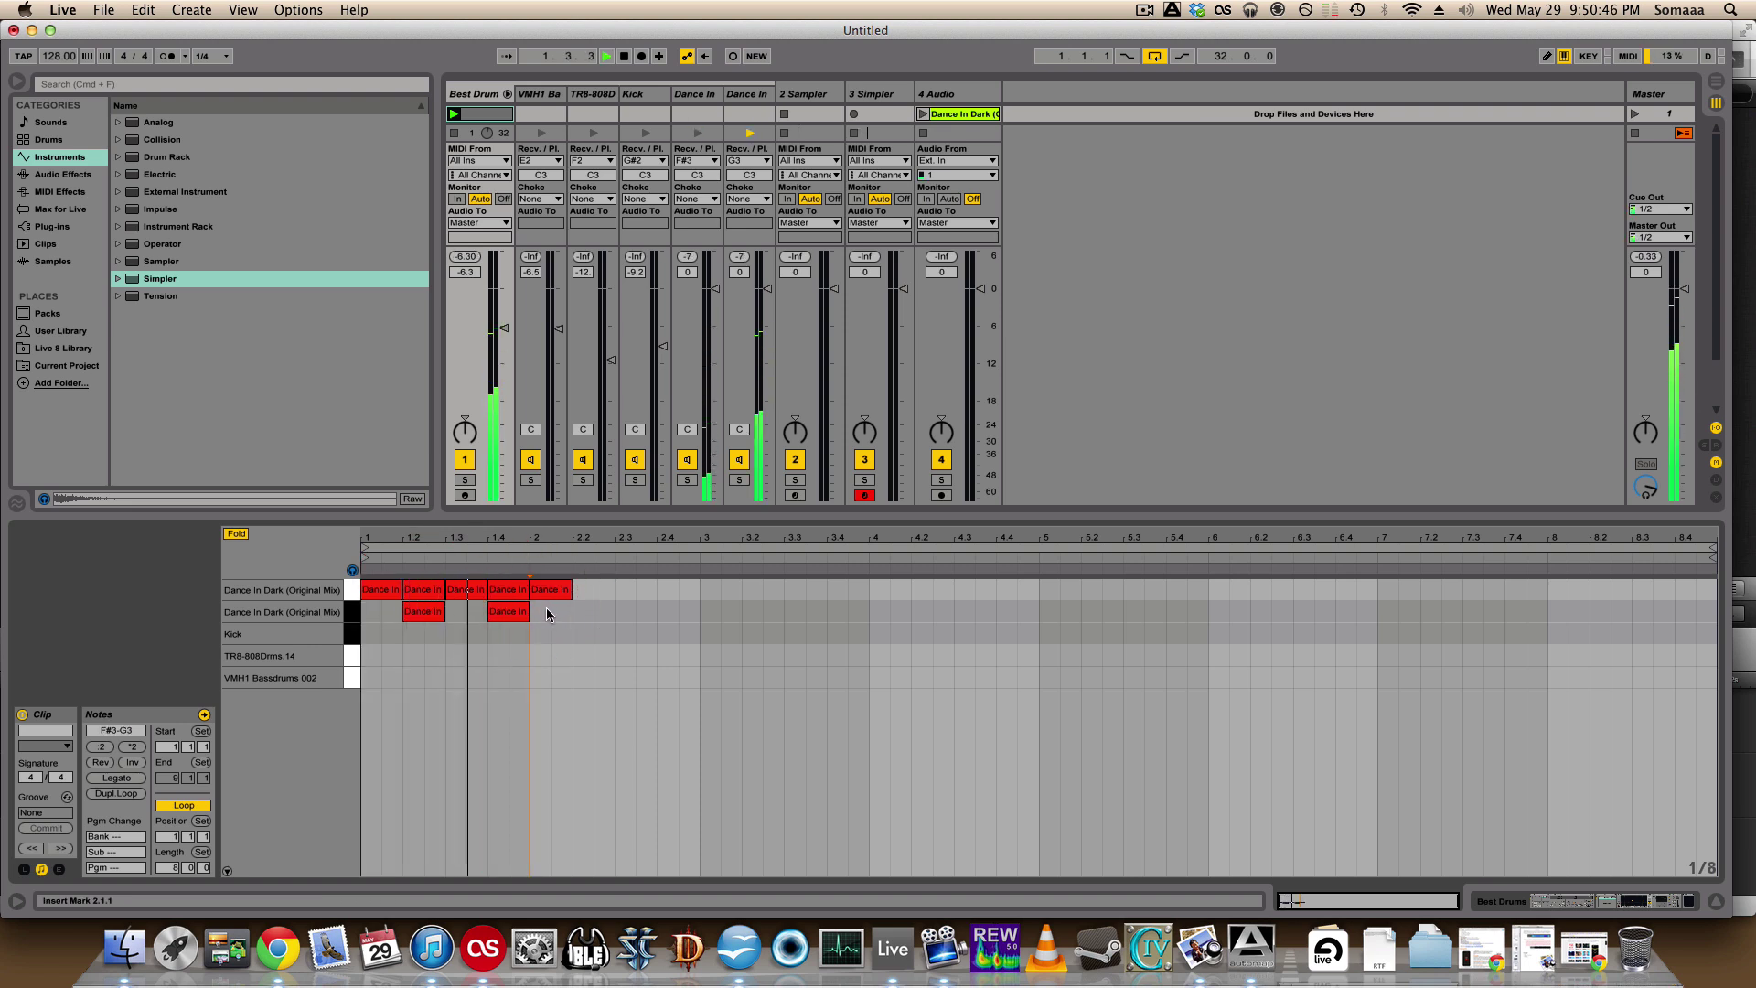
- Duplicate the bar 1 pattern into bar 2 and shorten the clip's loop to two bars
left_click_drag(604, 591, 346, 655)
left_click_drag(389, 590, 559, 600)
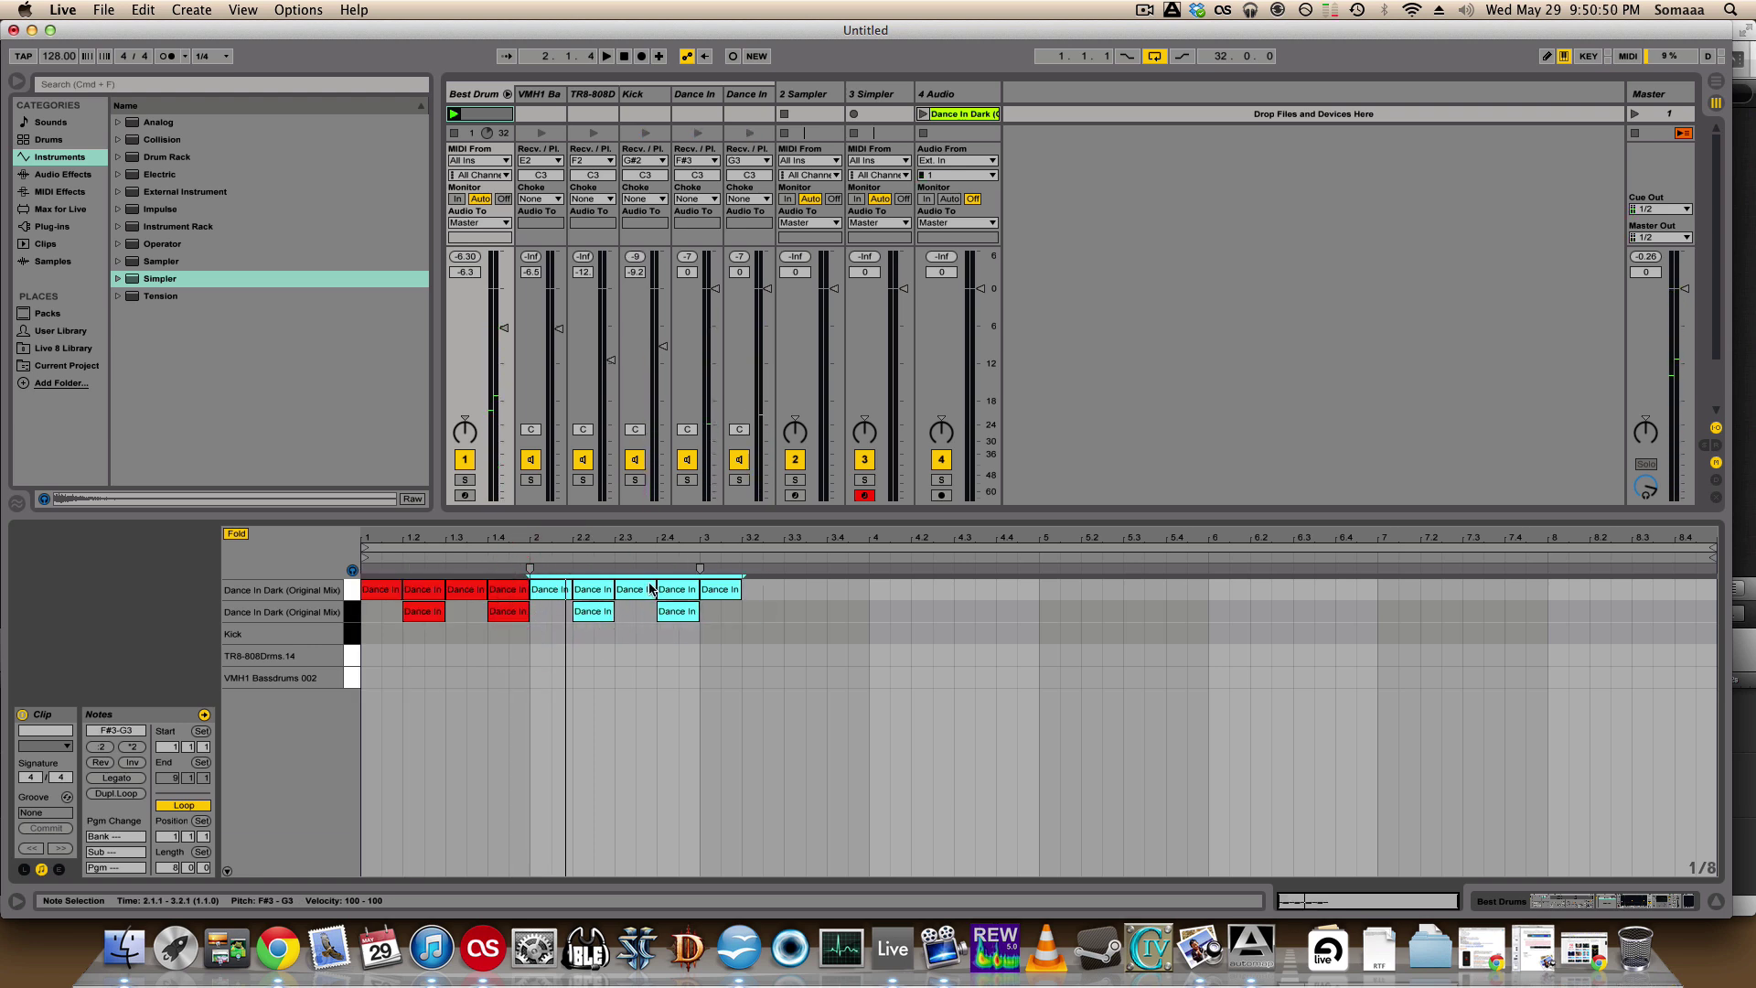
key("space")
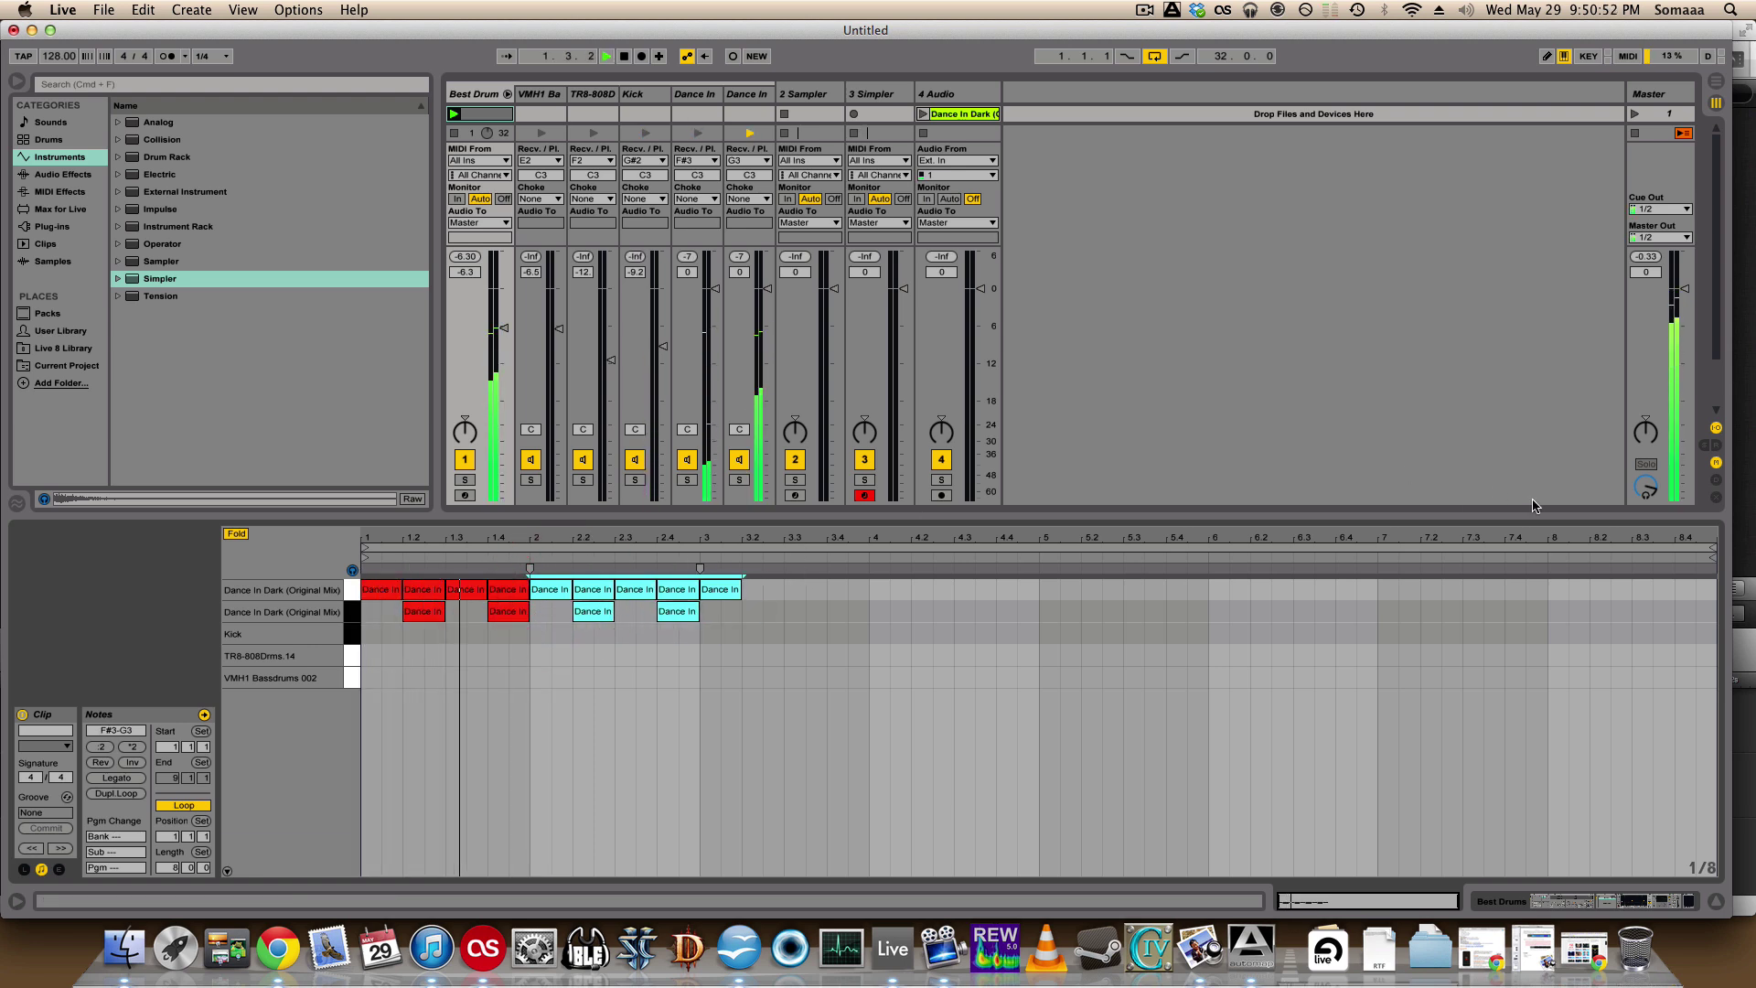
left_click_drag(1712, 548, 700, 552)
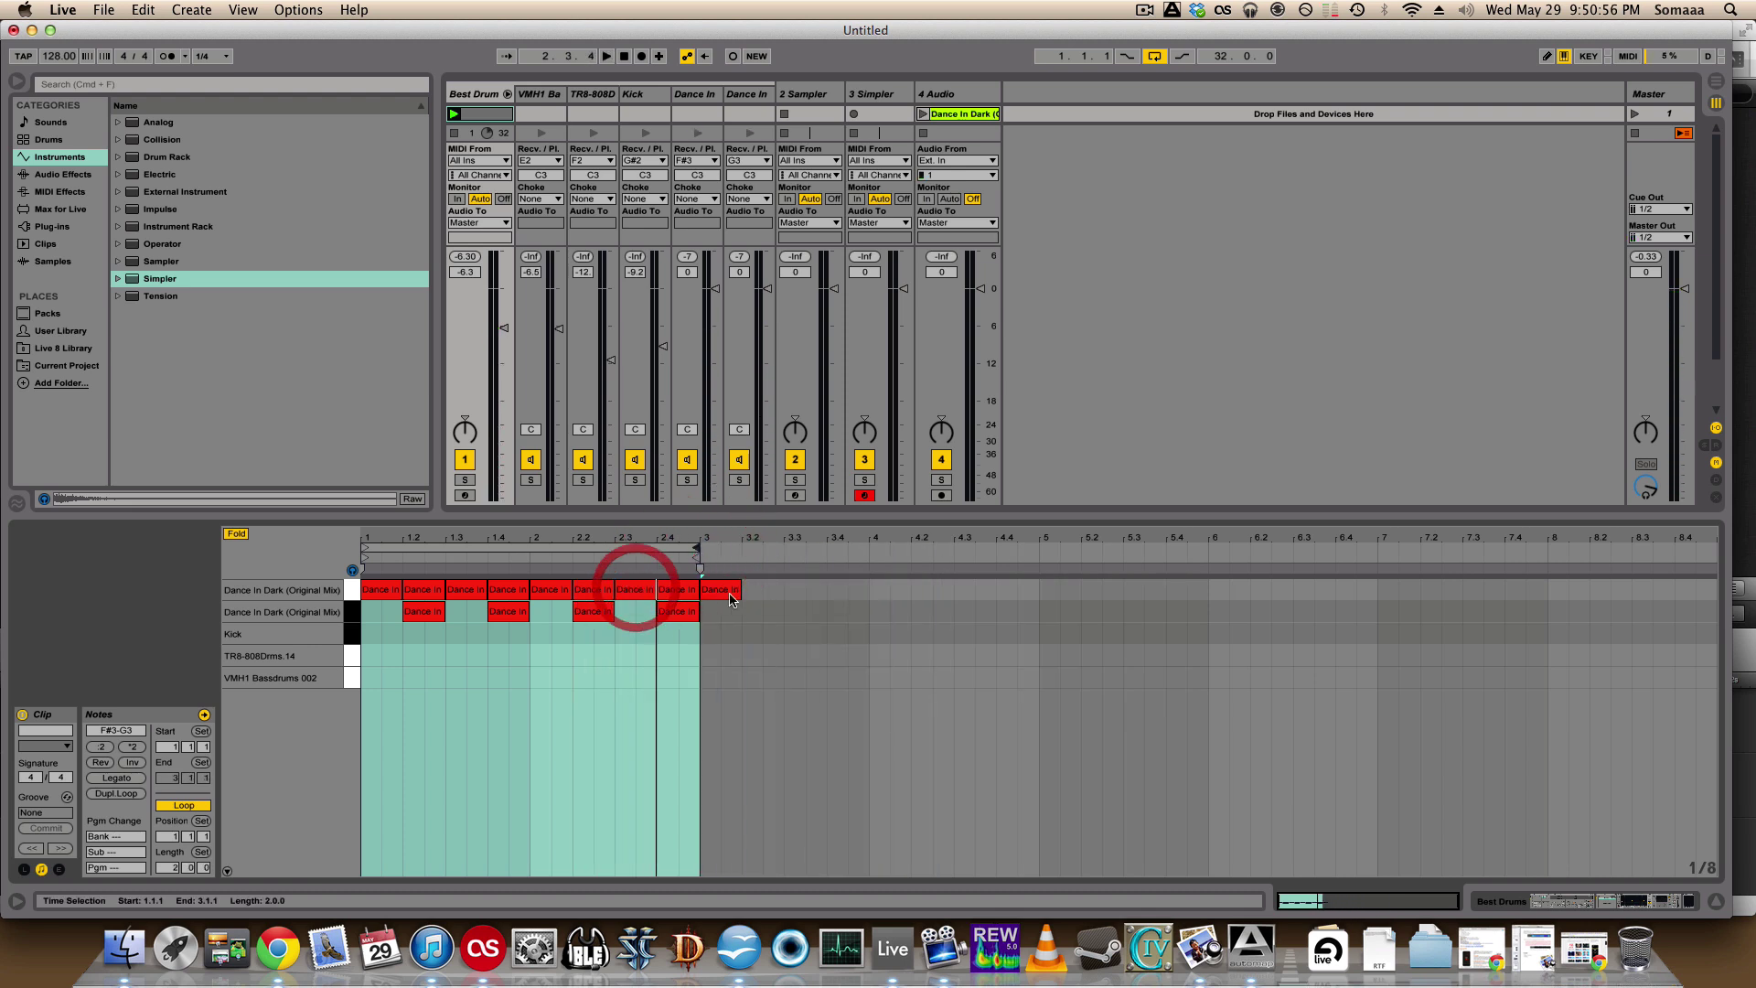
- Shorten the F#3 note at 2.4 to half a beat, add another at 2.4.3 and play the two-bar loop
left_click(764, 590)
left_click_drag(696, 611, 677, 611)
double_click(694, 613)
key("space")
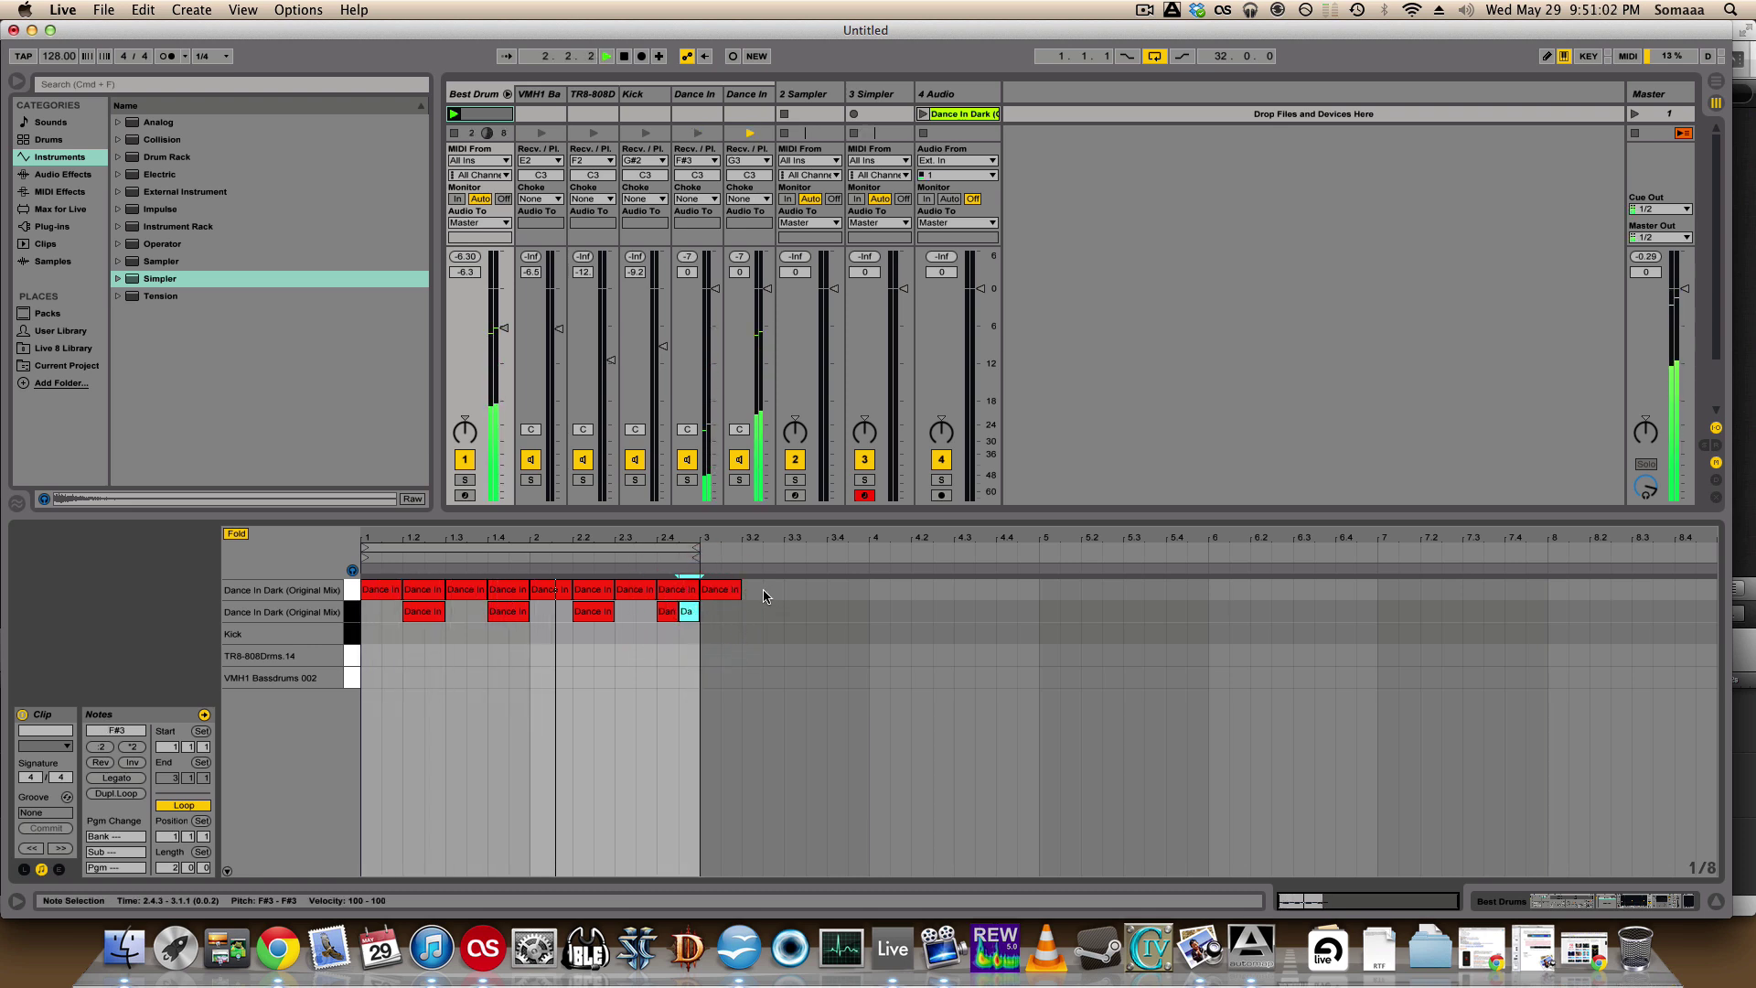
left_click_drag(670, 539, 637, 620)
left_click_drag(751, 612, 724, 614)
key("space")
left_click_drag(630, 542, 978, 553)
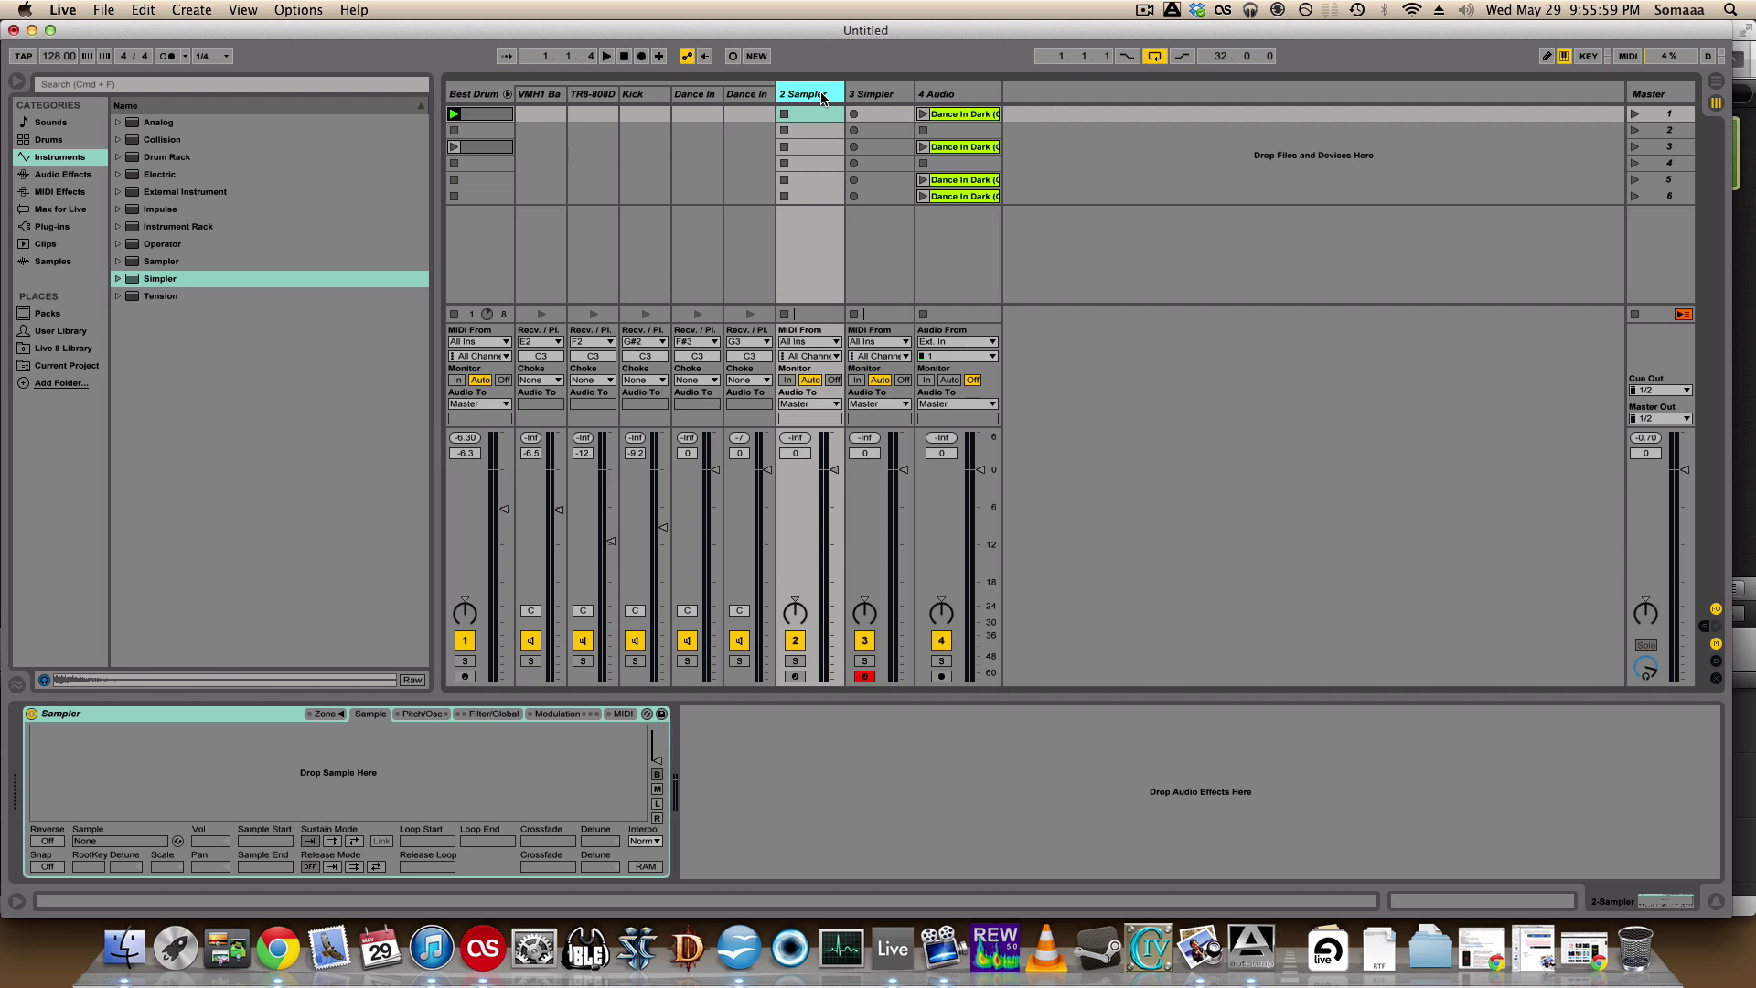
- Load the scene 1 Dance In Dark clip into the Sampler, arm its track and play a note
left_click_drag(956, 117, 377, 766)
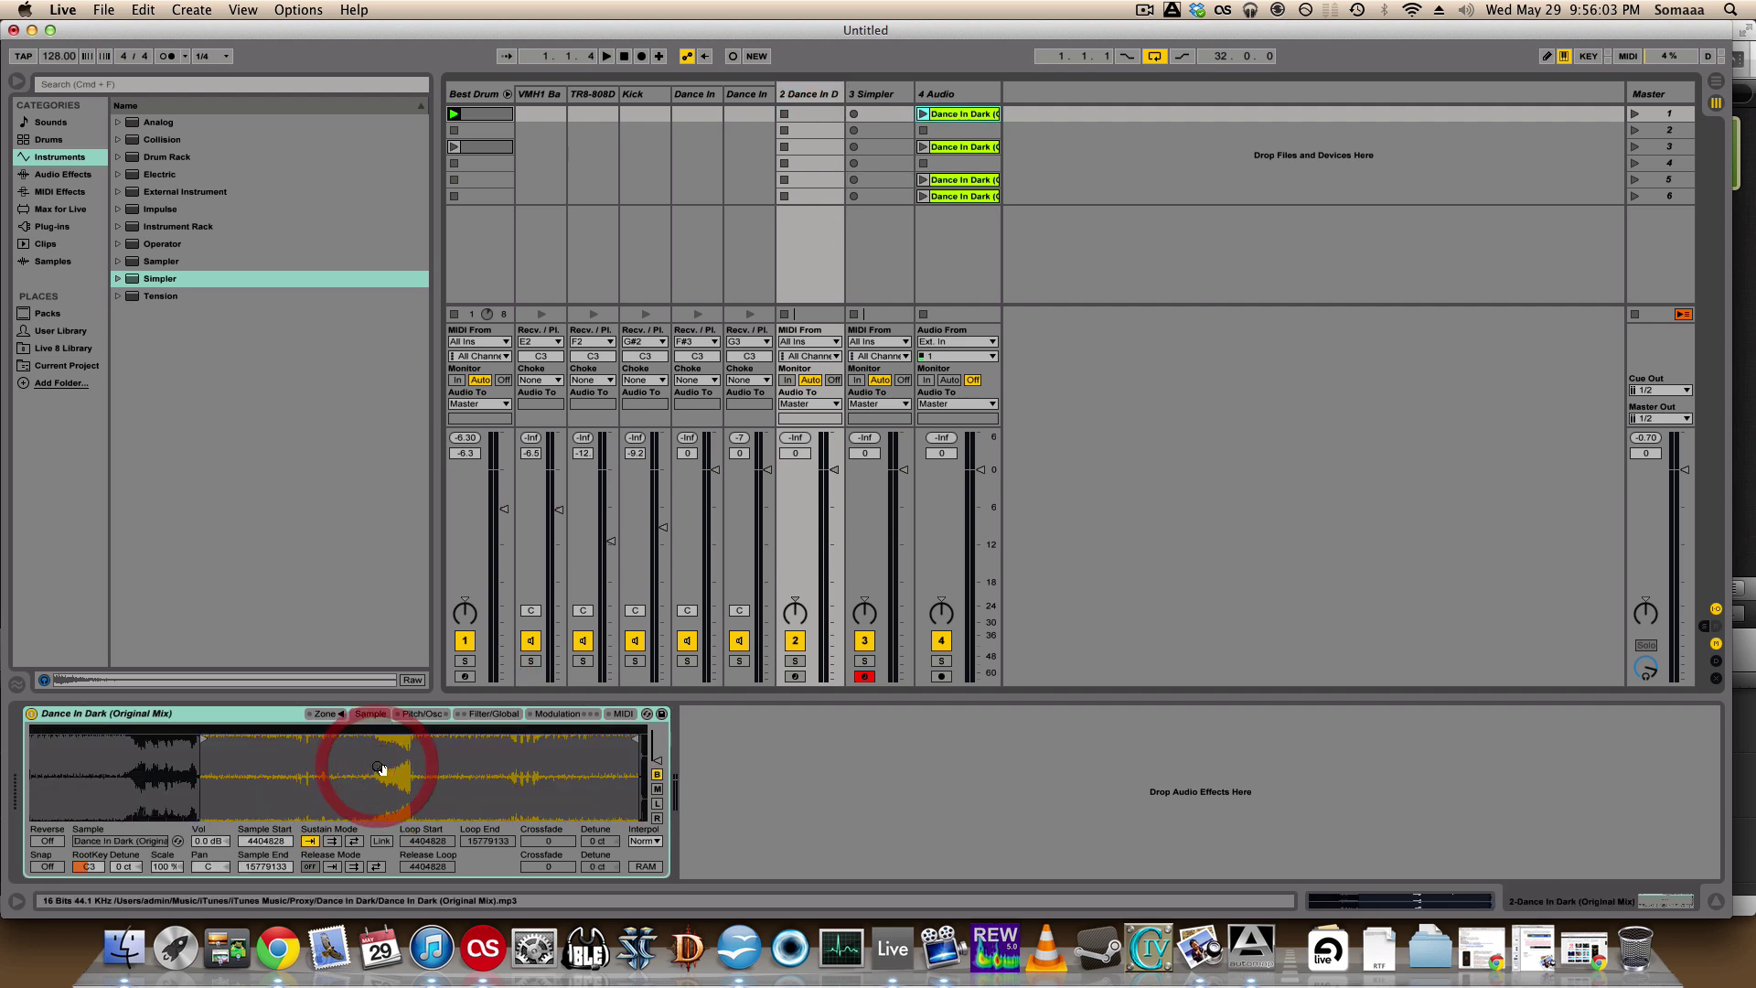
left_click(795, 676)
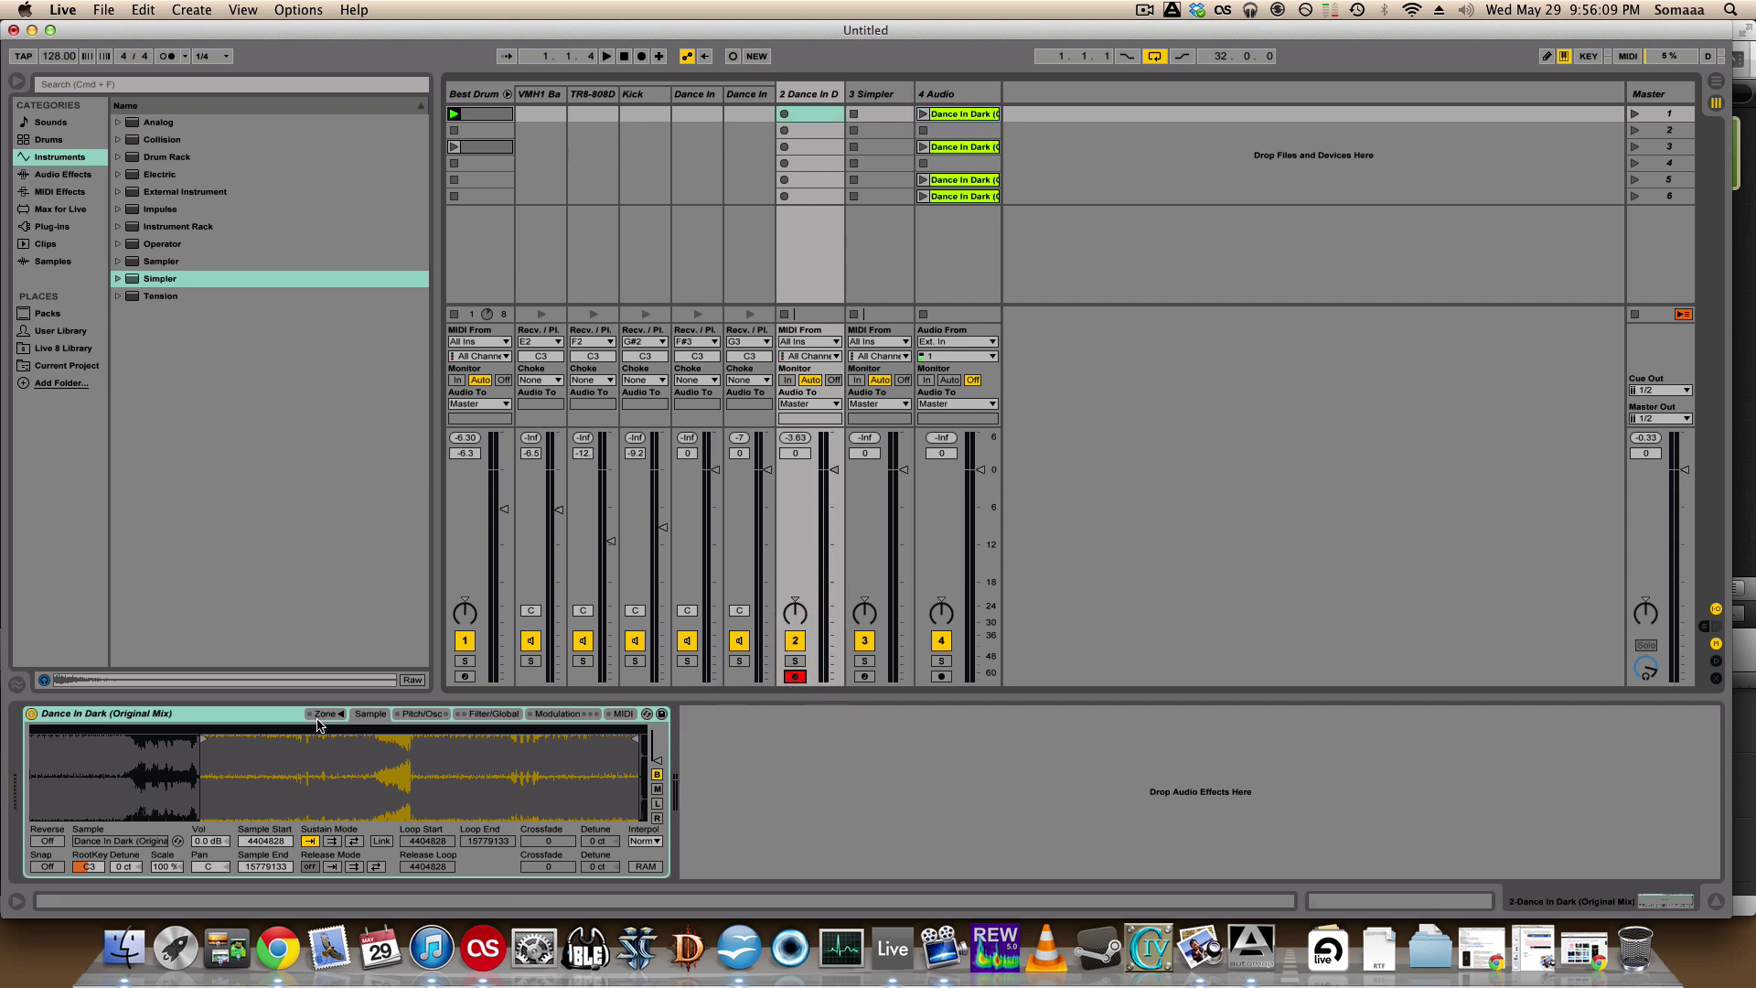
key("a")
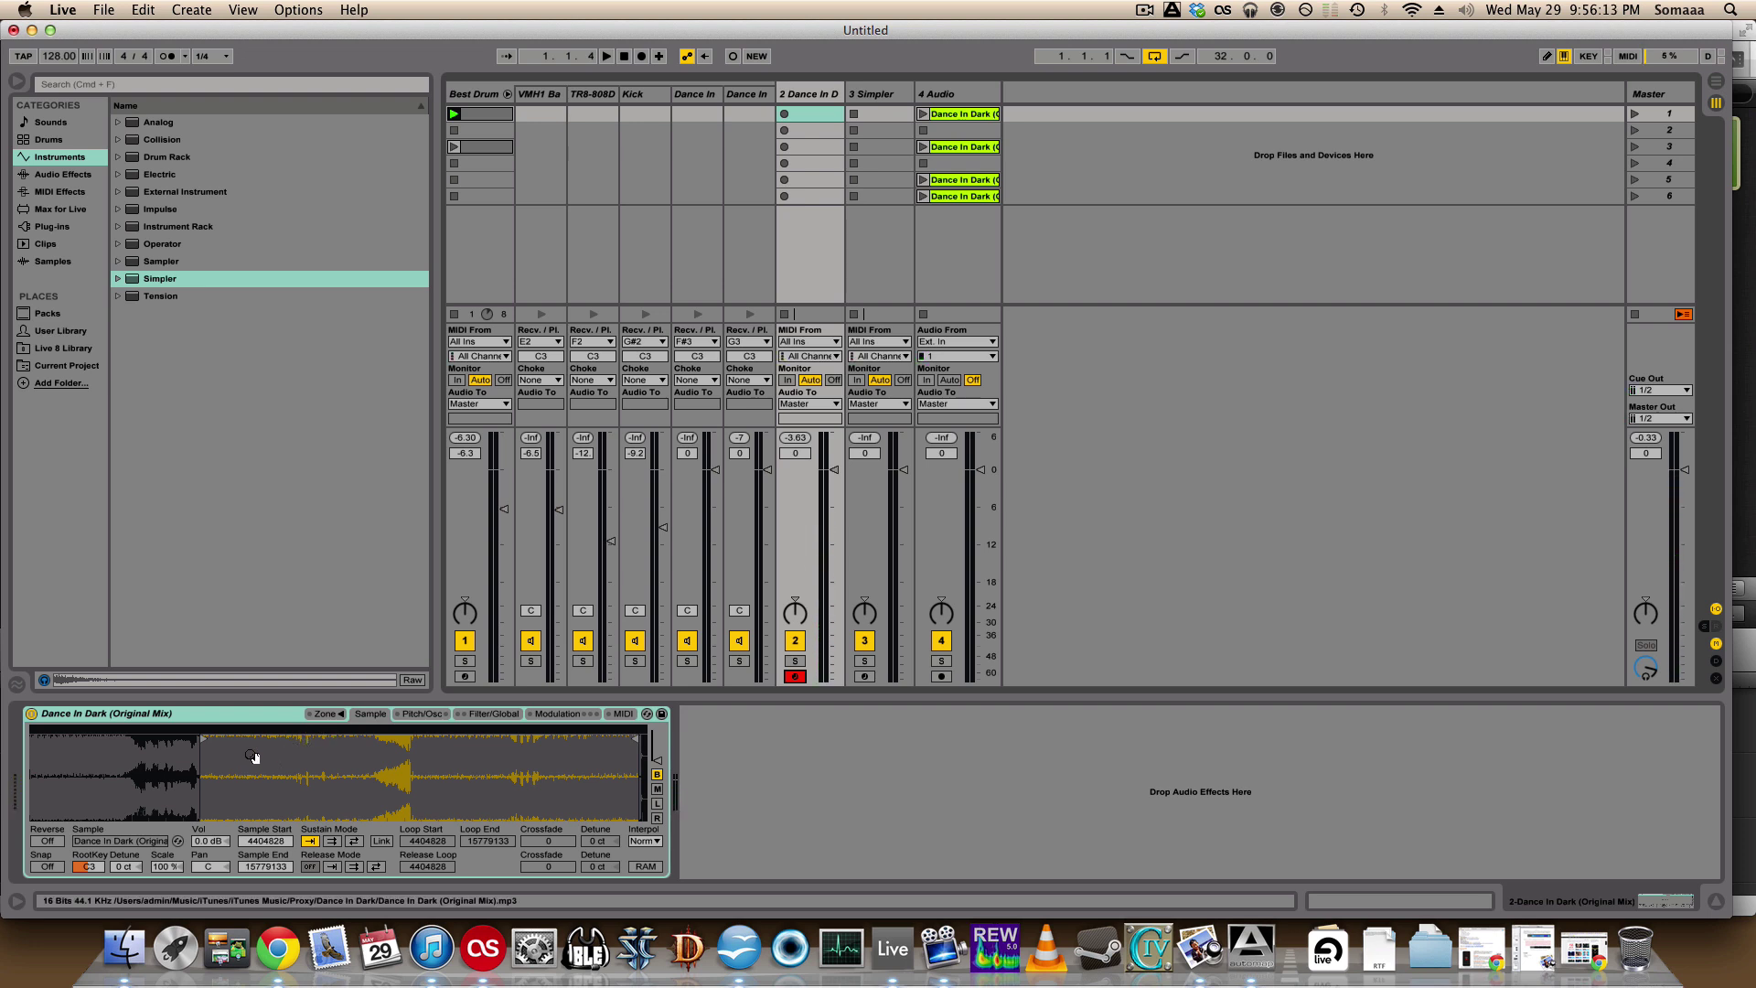
- Set the Sampler's sample end to 4421078 and give it a forward sustain loop from 4404759 to 4418047
mouse_move(631, 737)
left_mouse_down()
mouse_move(243, 757)
mouse_move(240, 777)
mouse_move(550, 814)
left_mouse_up()
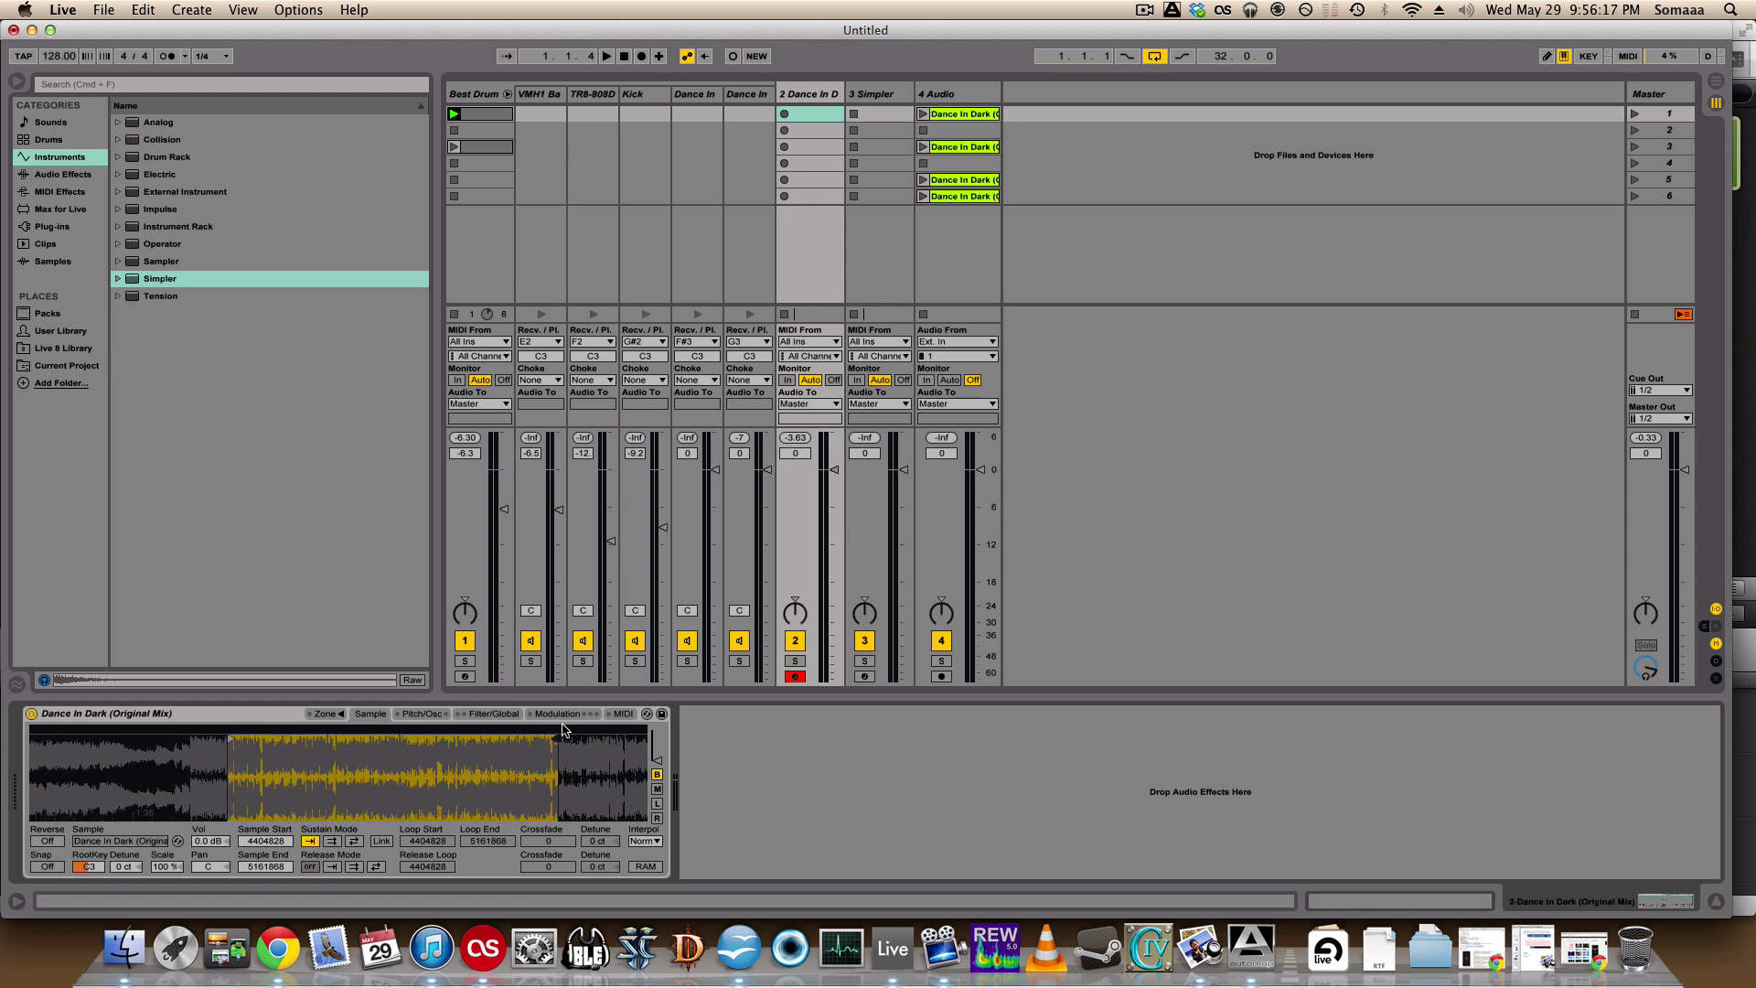
mouse_move(555, 741)
left_mouse_down()
mouse_move(255, 748)
mouse_move(258, 796)
mouse_move(538, 753)
mouse_move(402, 741)
mouse_move(388, 781)
left_mouse_up()
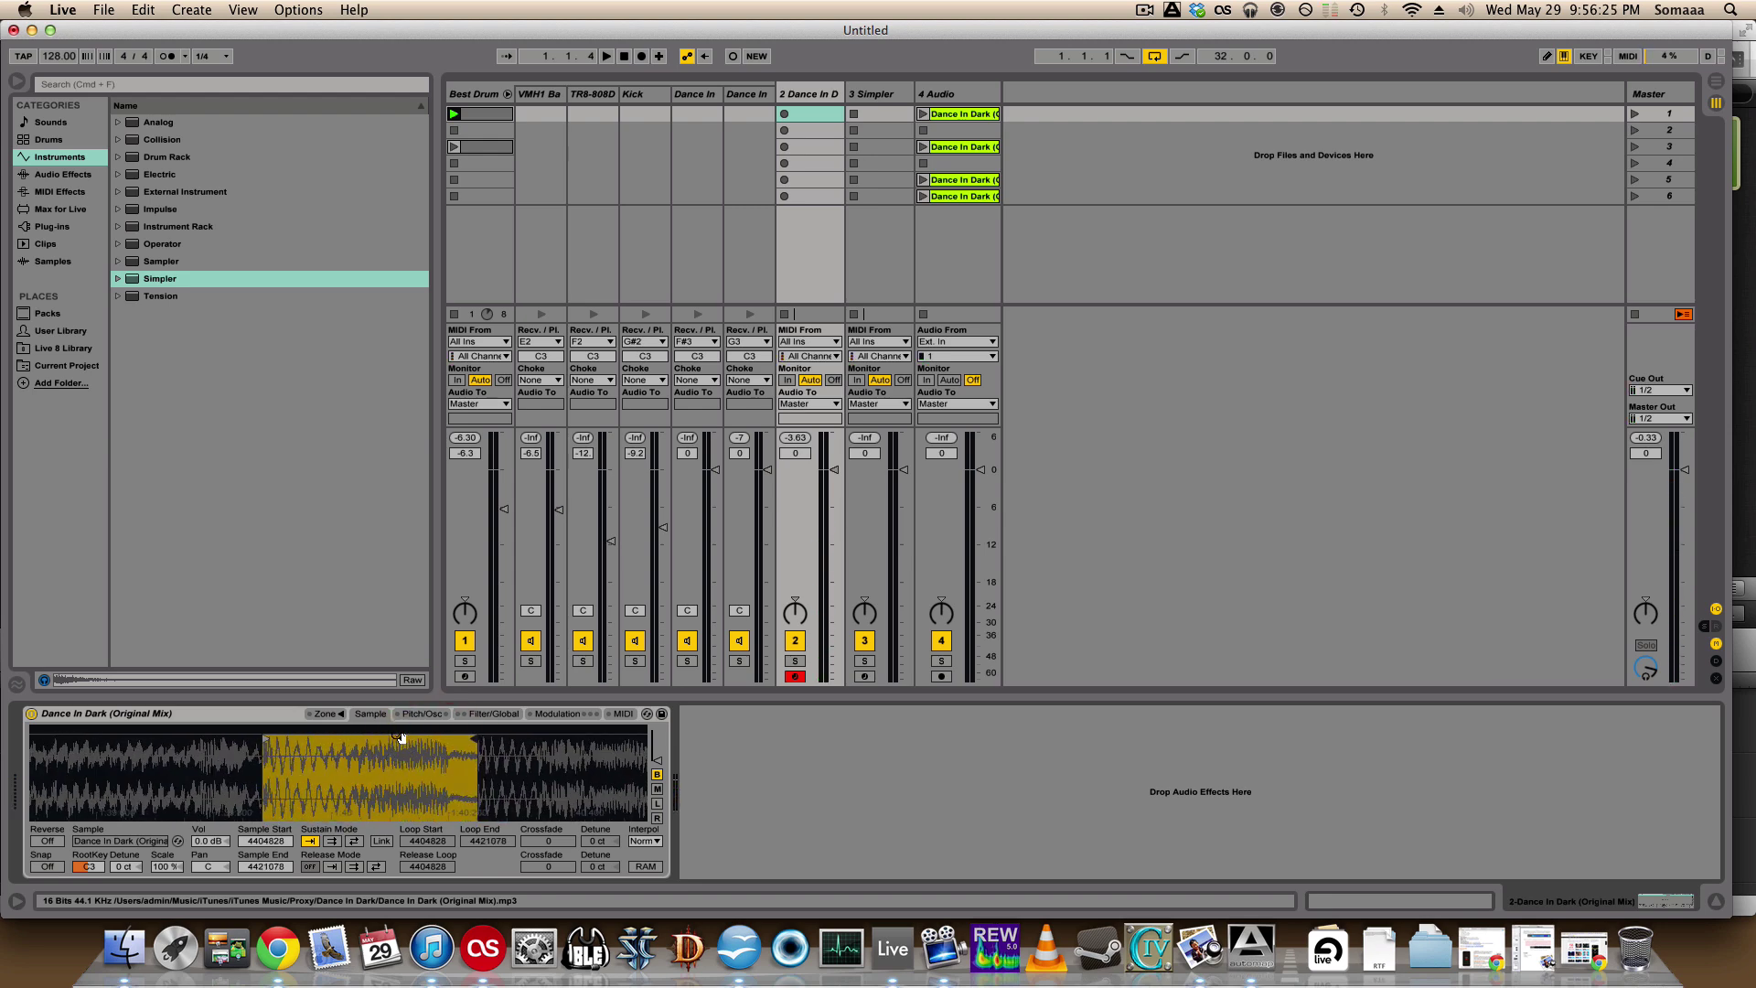
left_click(355, 842)
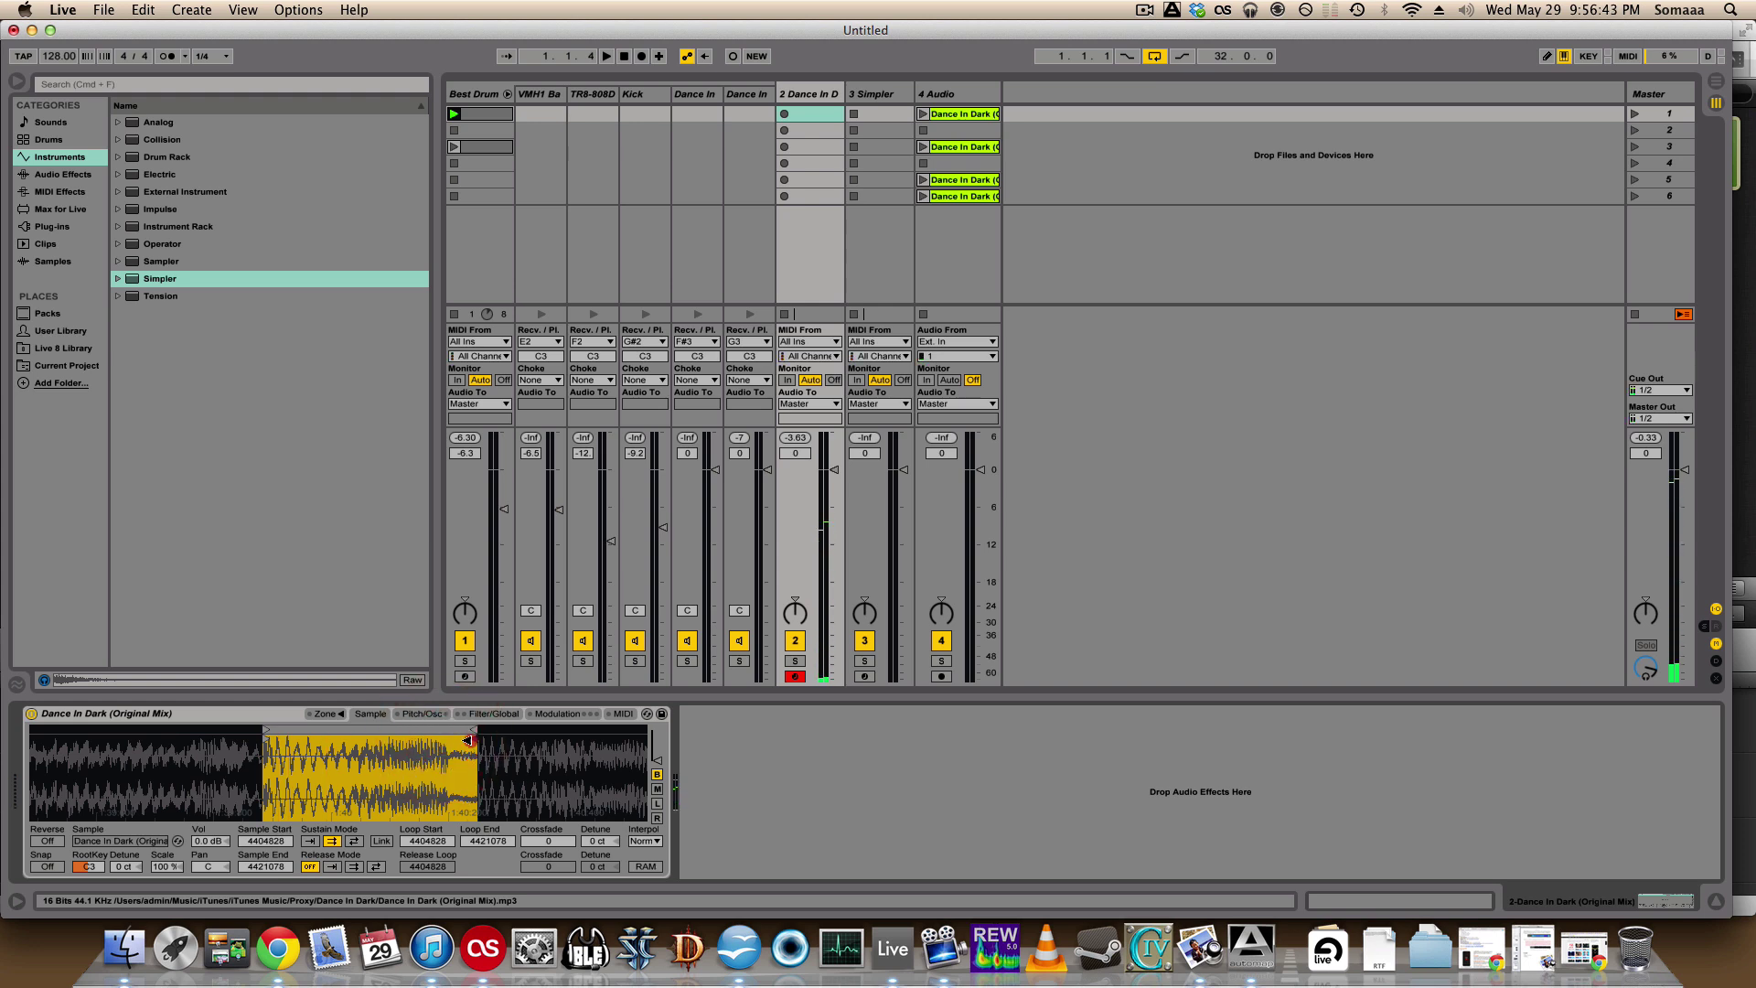
mouse_move(453, 743)
left_mouse_down()
mouse_move(287, 737)
mouse_move(467, 732)
left_mouse_up()
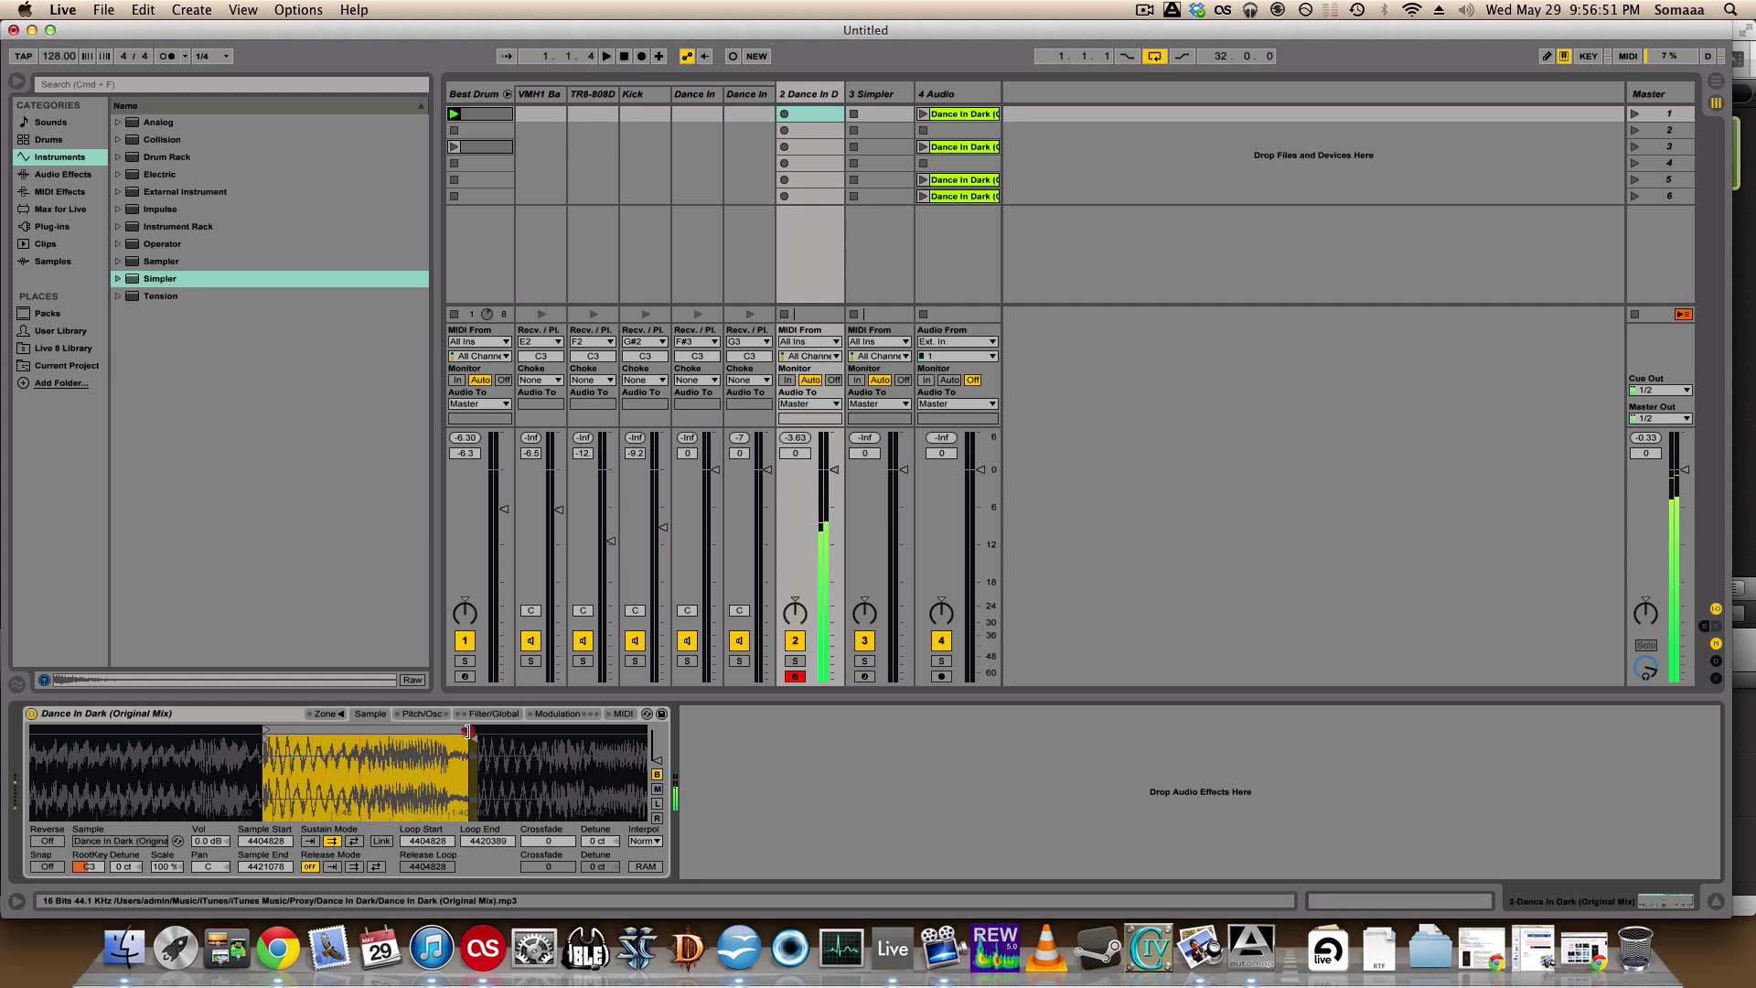
left_click_drag(464, 732, 315, 737)
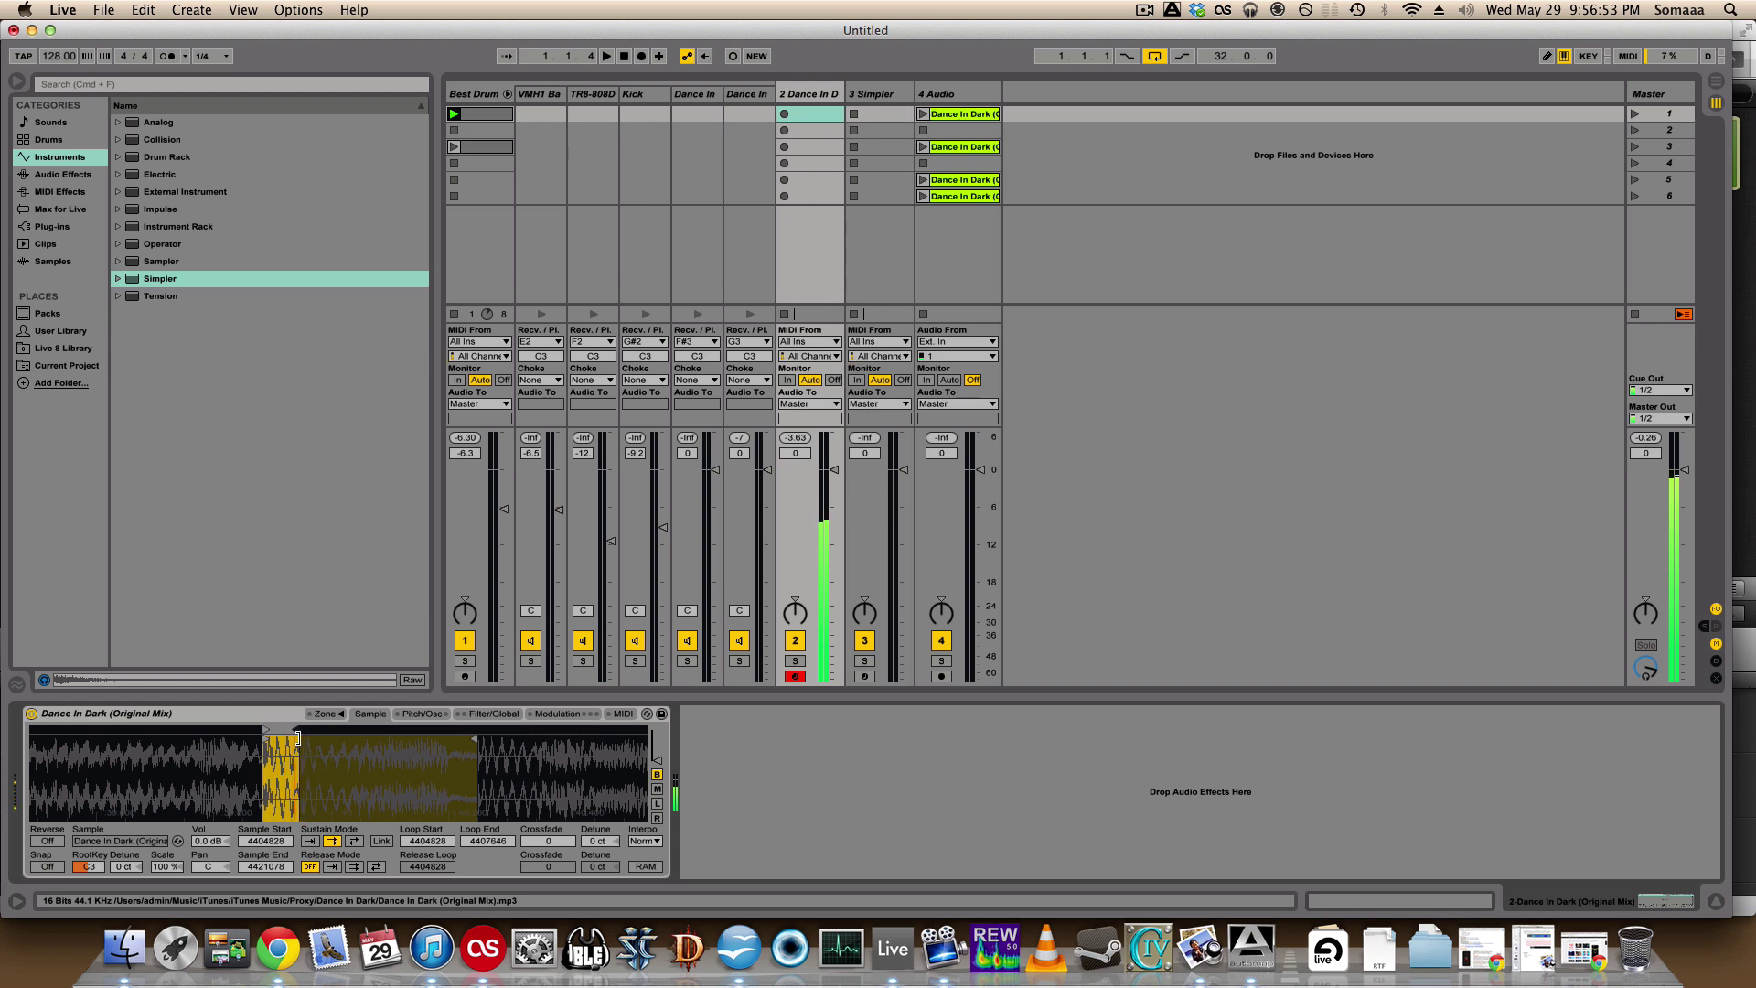
left_click_drag(267, 735, 439, 731)
left_click_drag(266, 728, 262, 729)
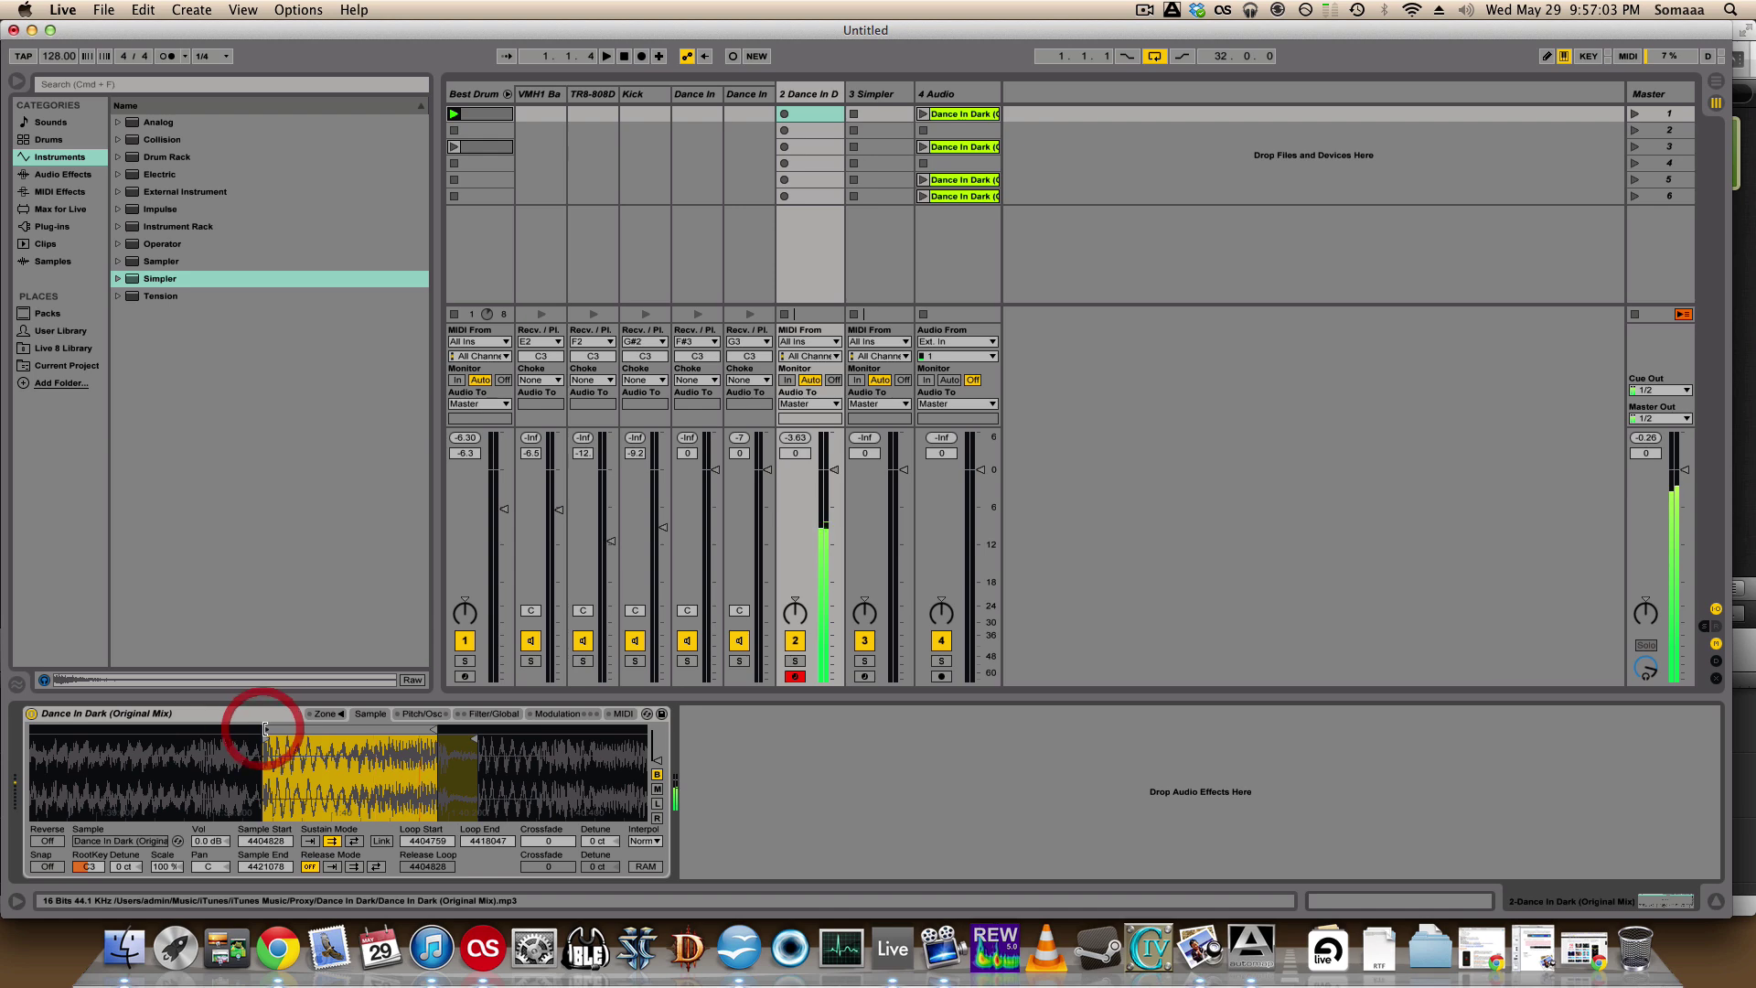
- Play the Best Drums loop together with the looped Sampler sound and stop playback
key("space")
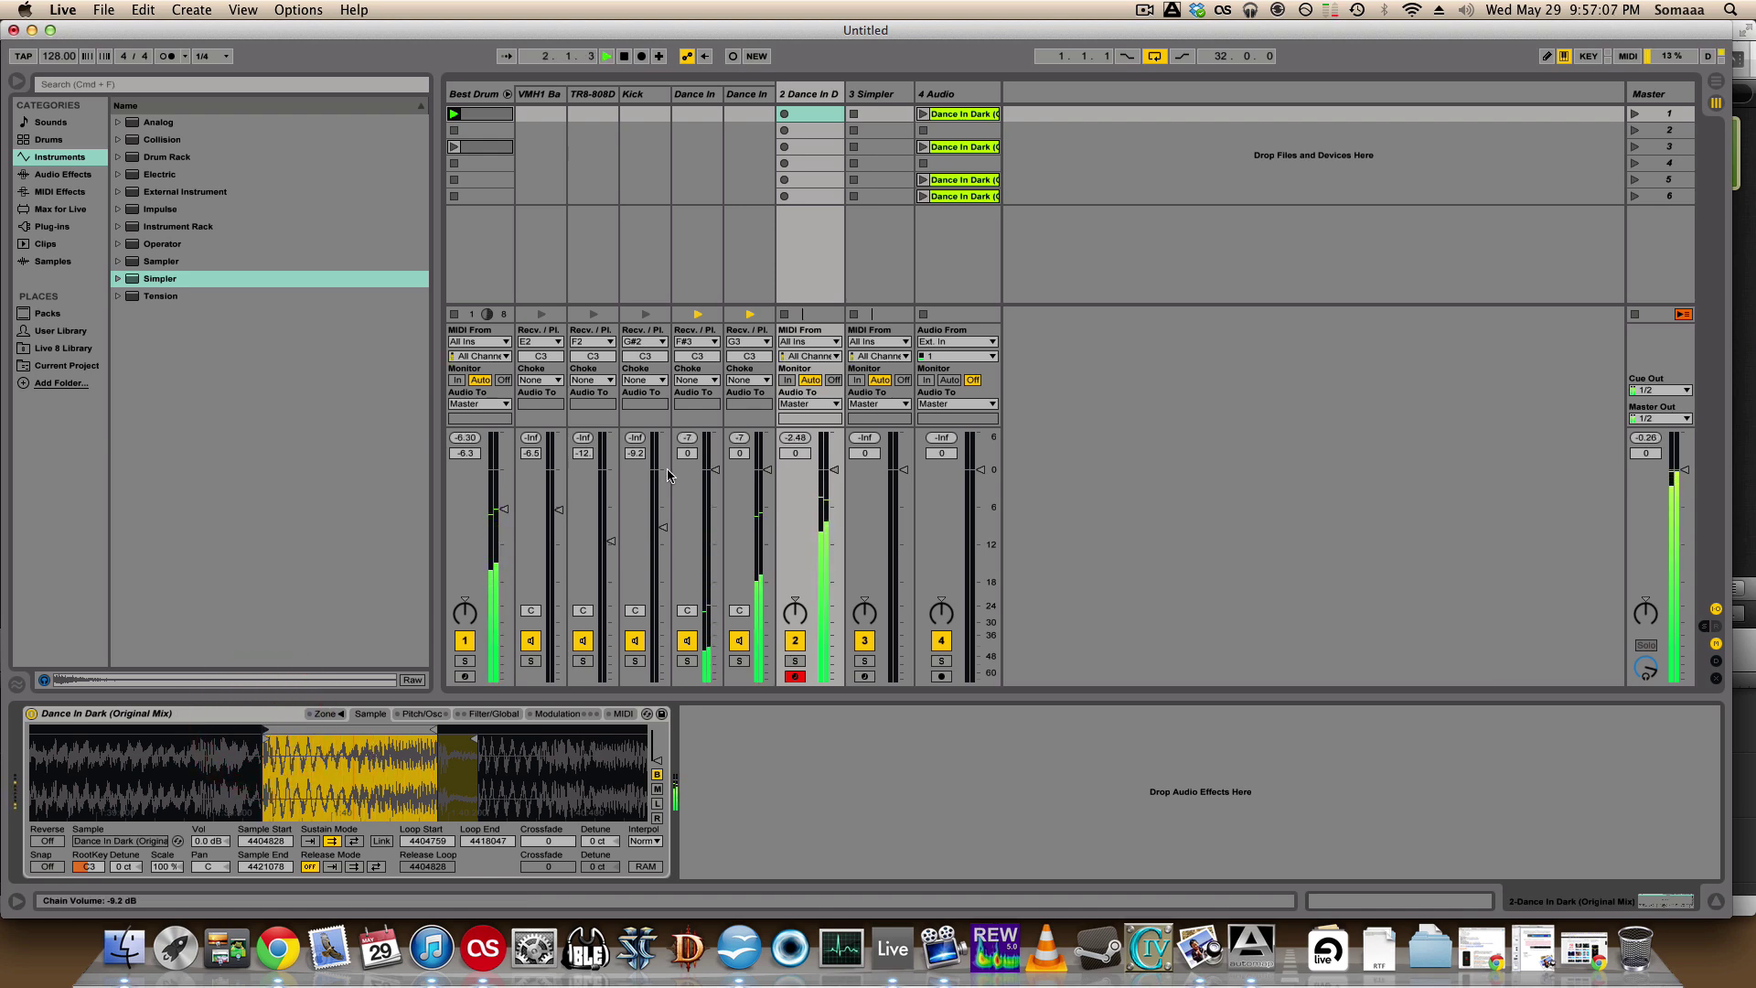
key("Tab")
key("space")
key("Tab")
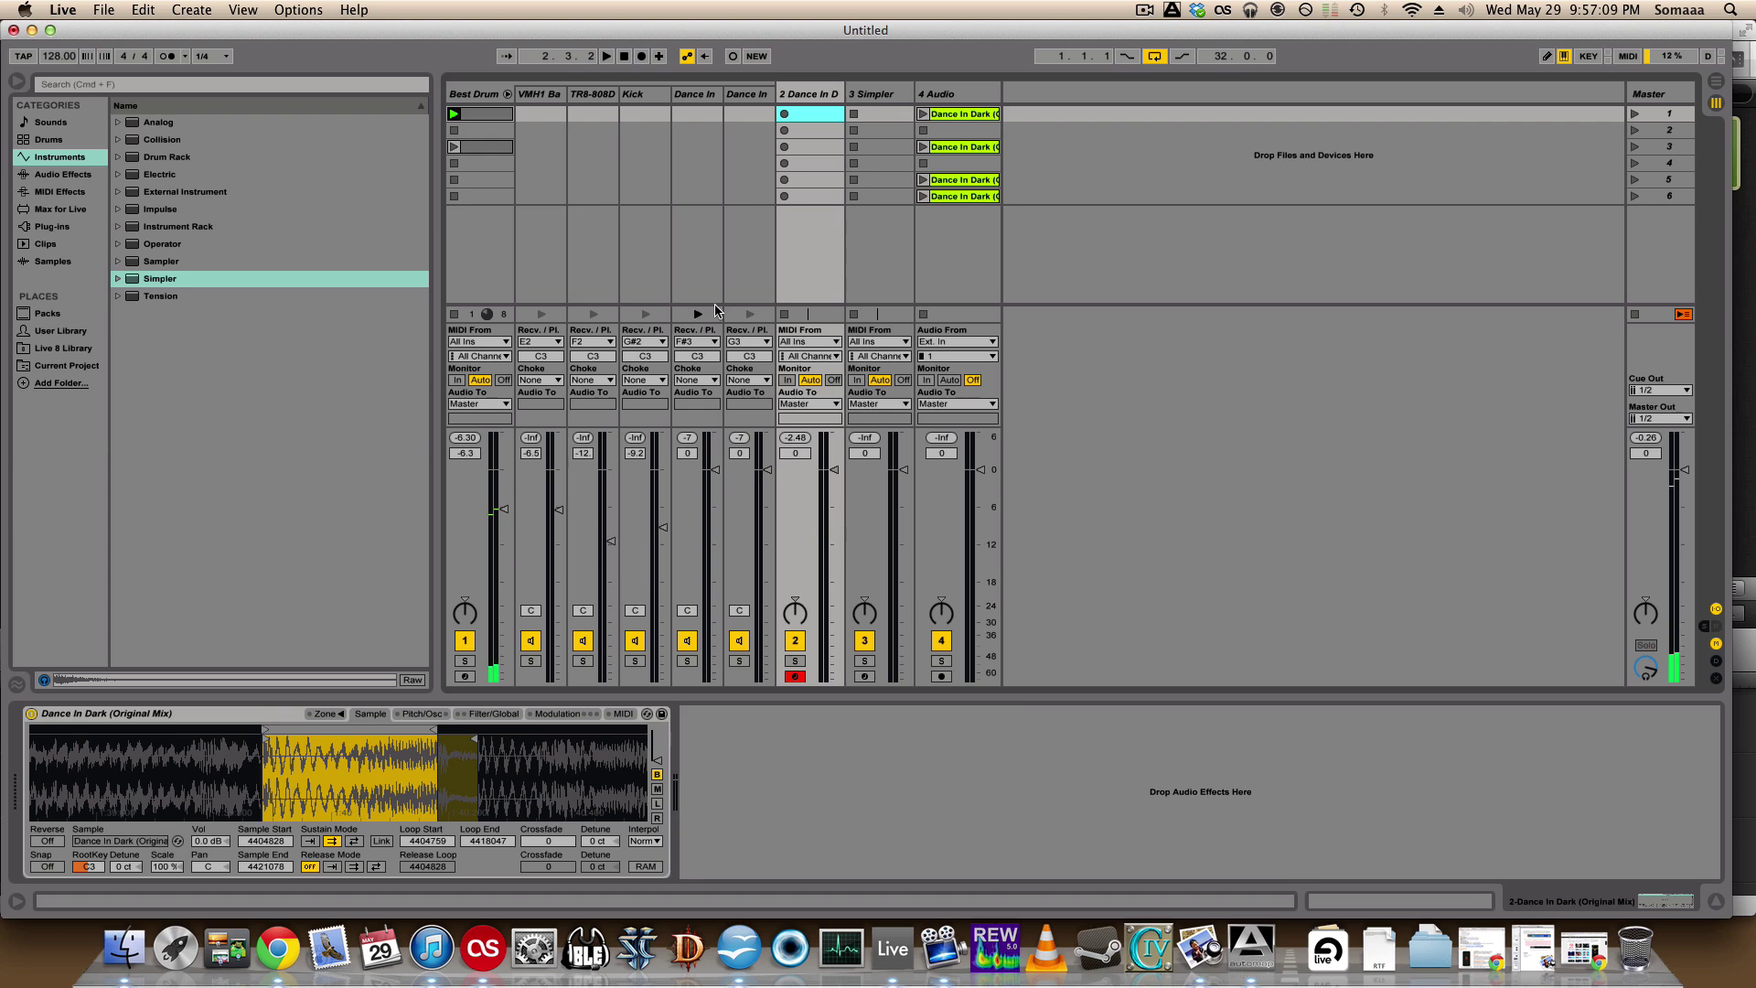
- Load the scene 1 Dance In Dark clip into the Simpler on track 3
left_click(902, 227)
left_click(960, 146)
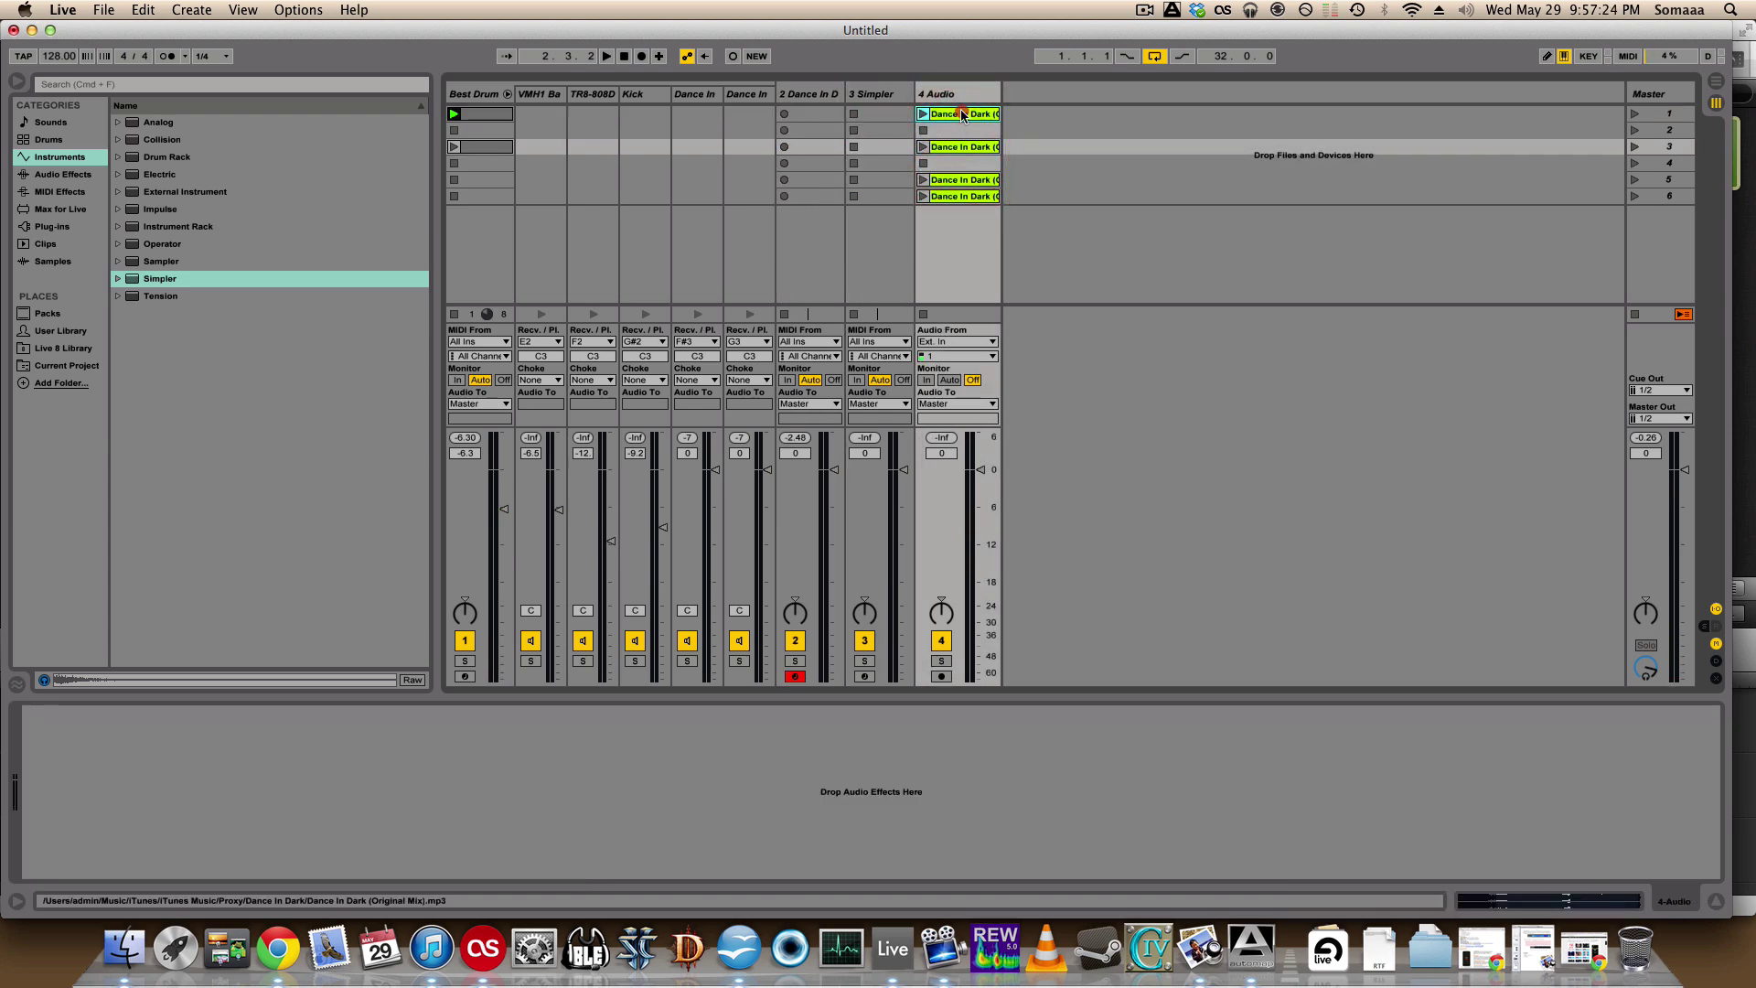
left_click(960, 113)
left_click(876, 93)
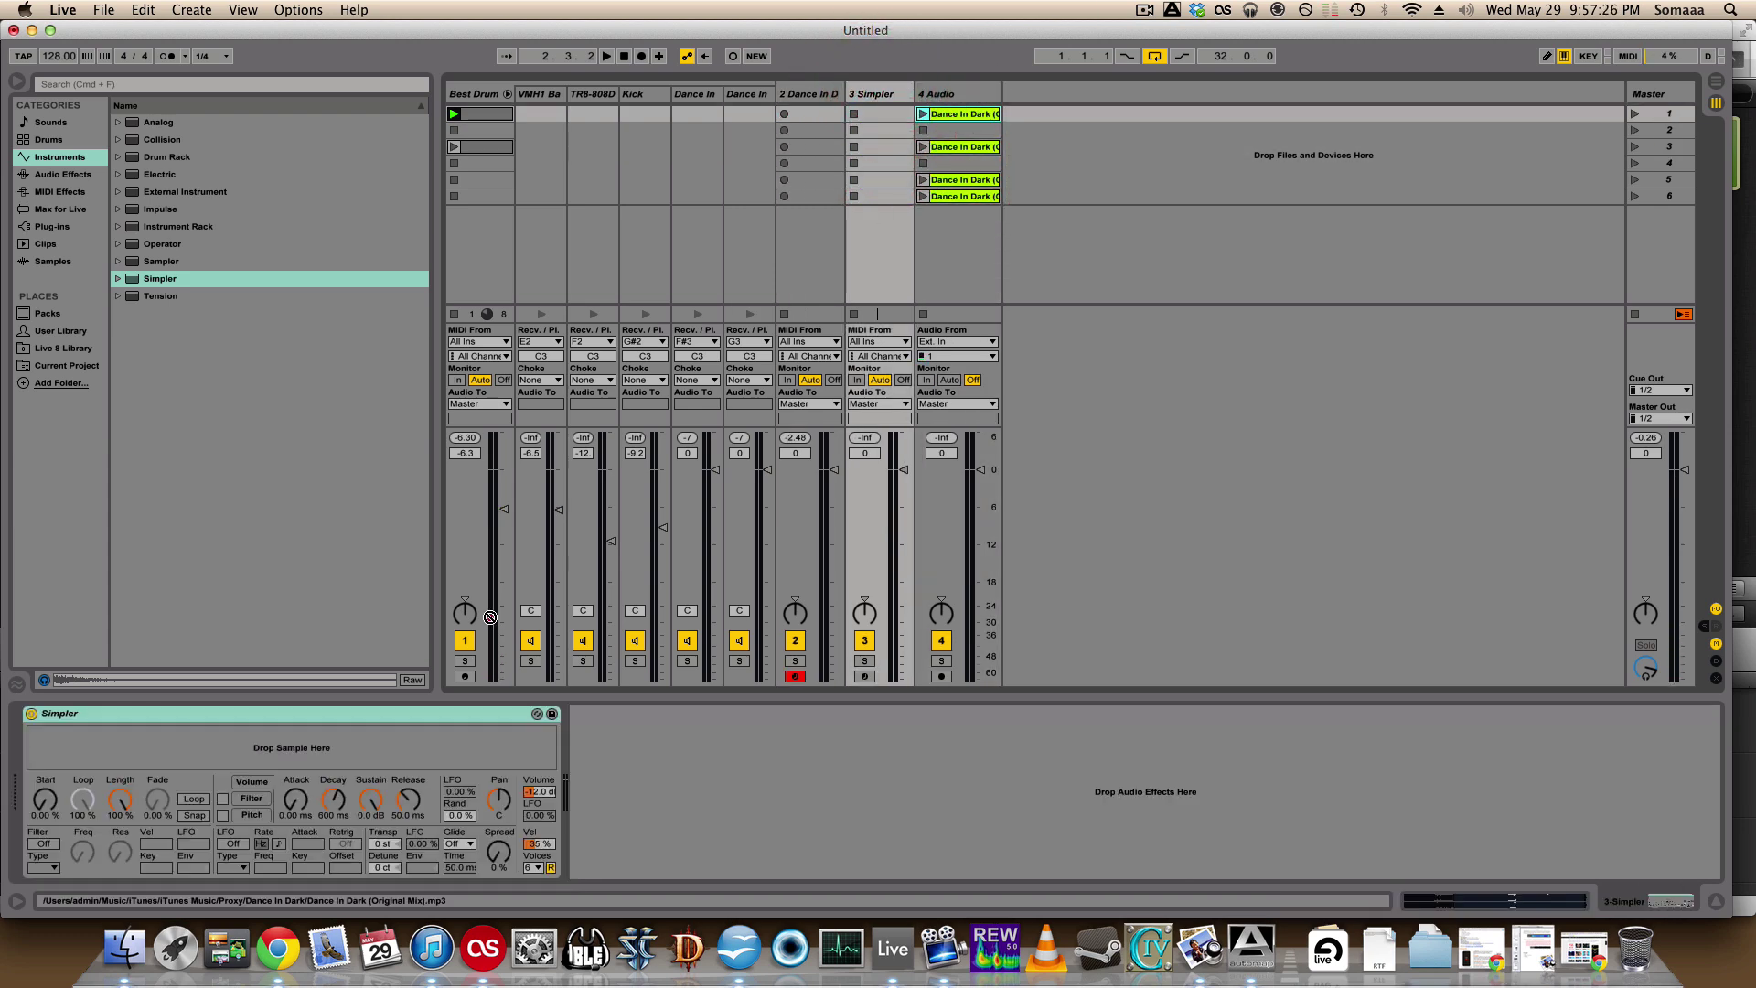
left_click_drag(430, 768, 424, 737)
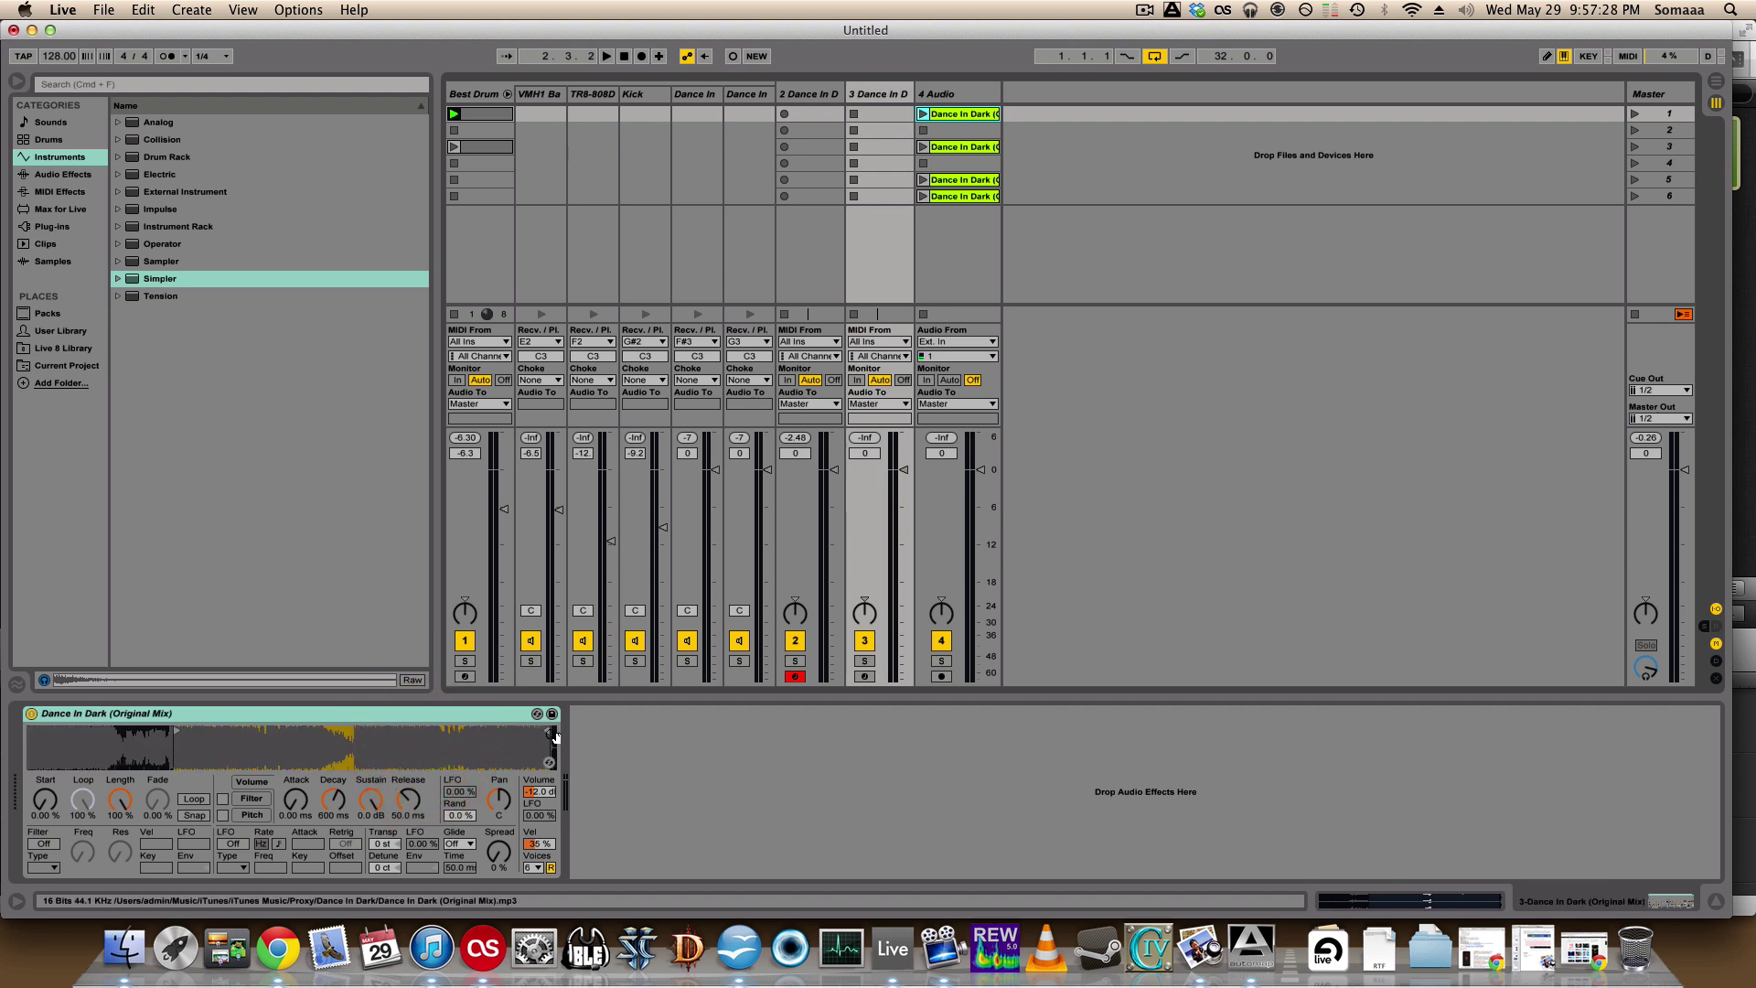
- Trim the Simpler's sample region to one short section of the track, arm track 3 and fine-tune the region's end while playing it
mouse_move(546, 731)
left_mouse_down()
mouse_move(186, 748)
mouse_move(220, 850)
mouse_move(320, 818)
left_mouse_up()
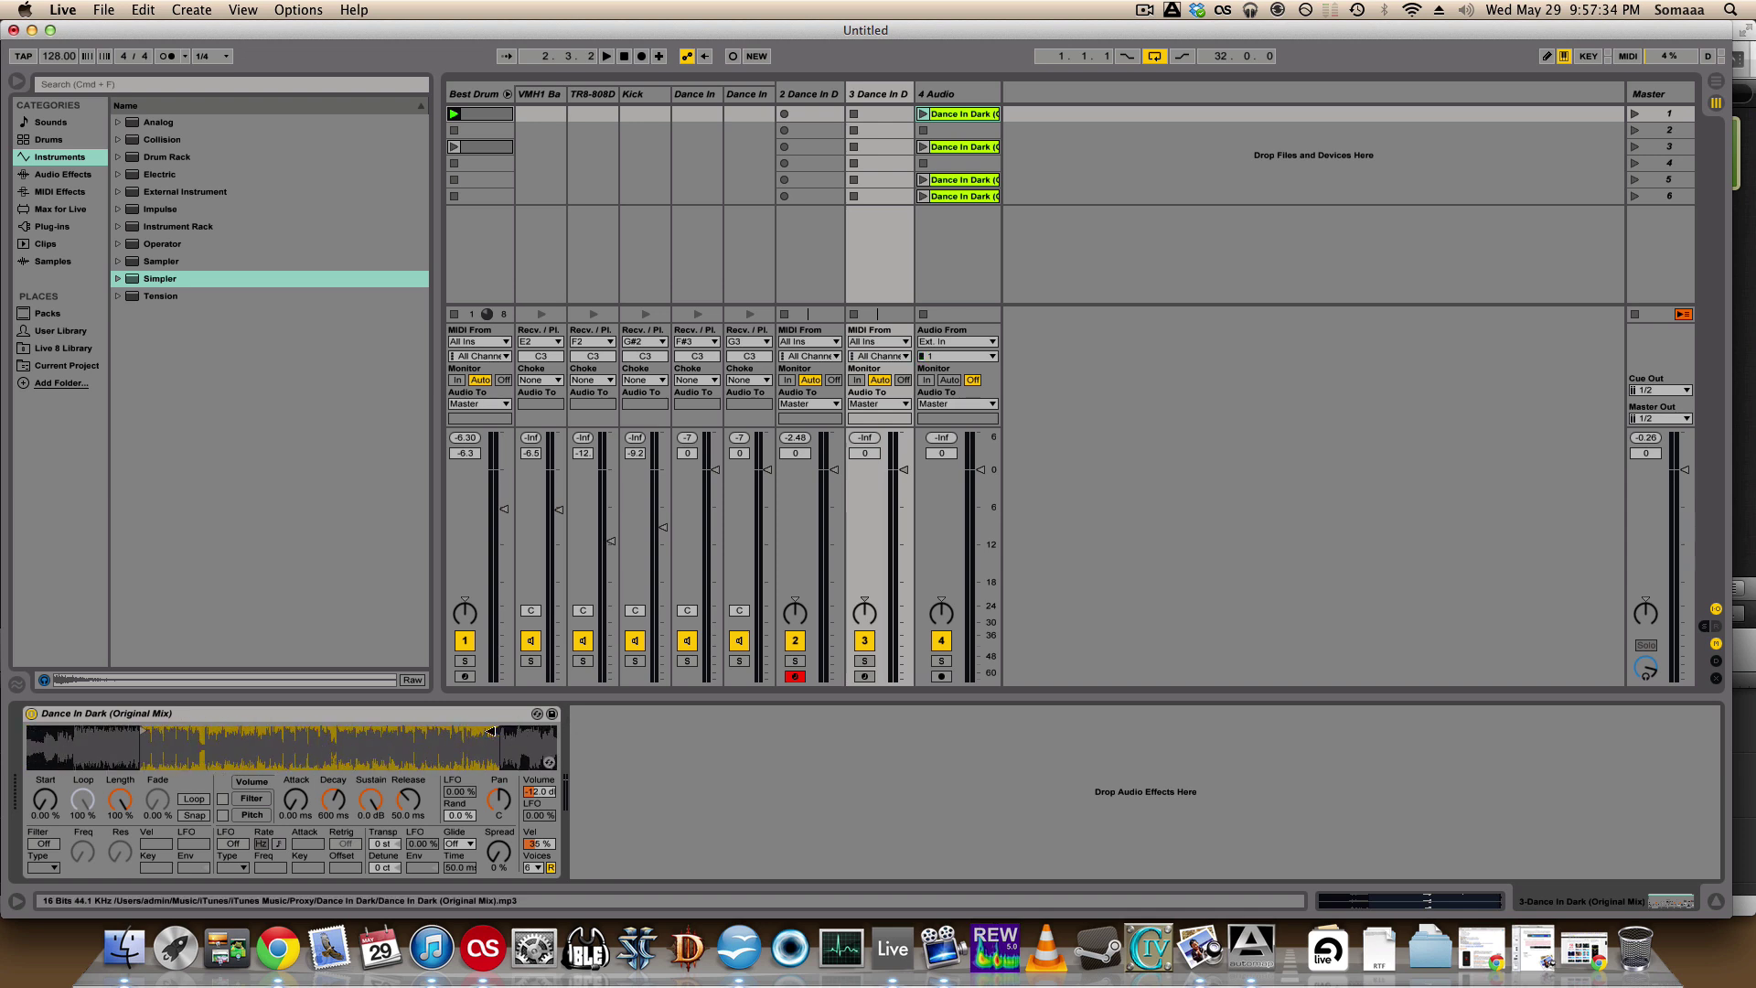
mouse_move(417, 731)
left_mouse_down()
mouse_move(189, 738)
mouse_move(142, 791)
mouse_move(147, 846)
mouse_move(241, 851)
left_mouse_up()
left_click_drag(342, 732, 317, 728)
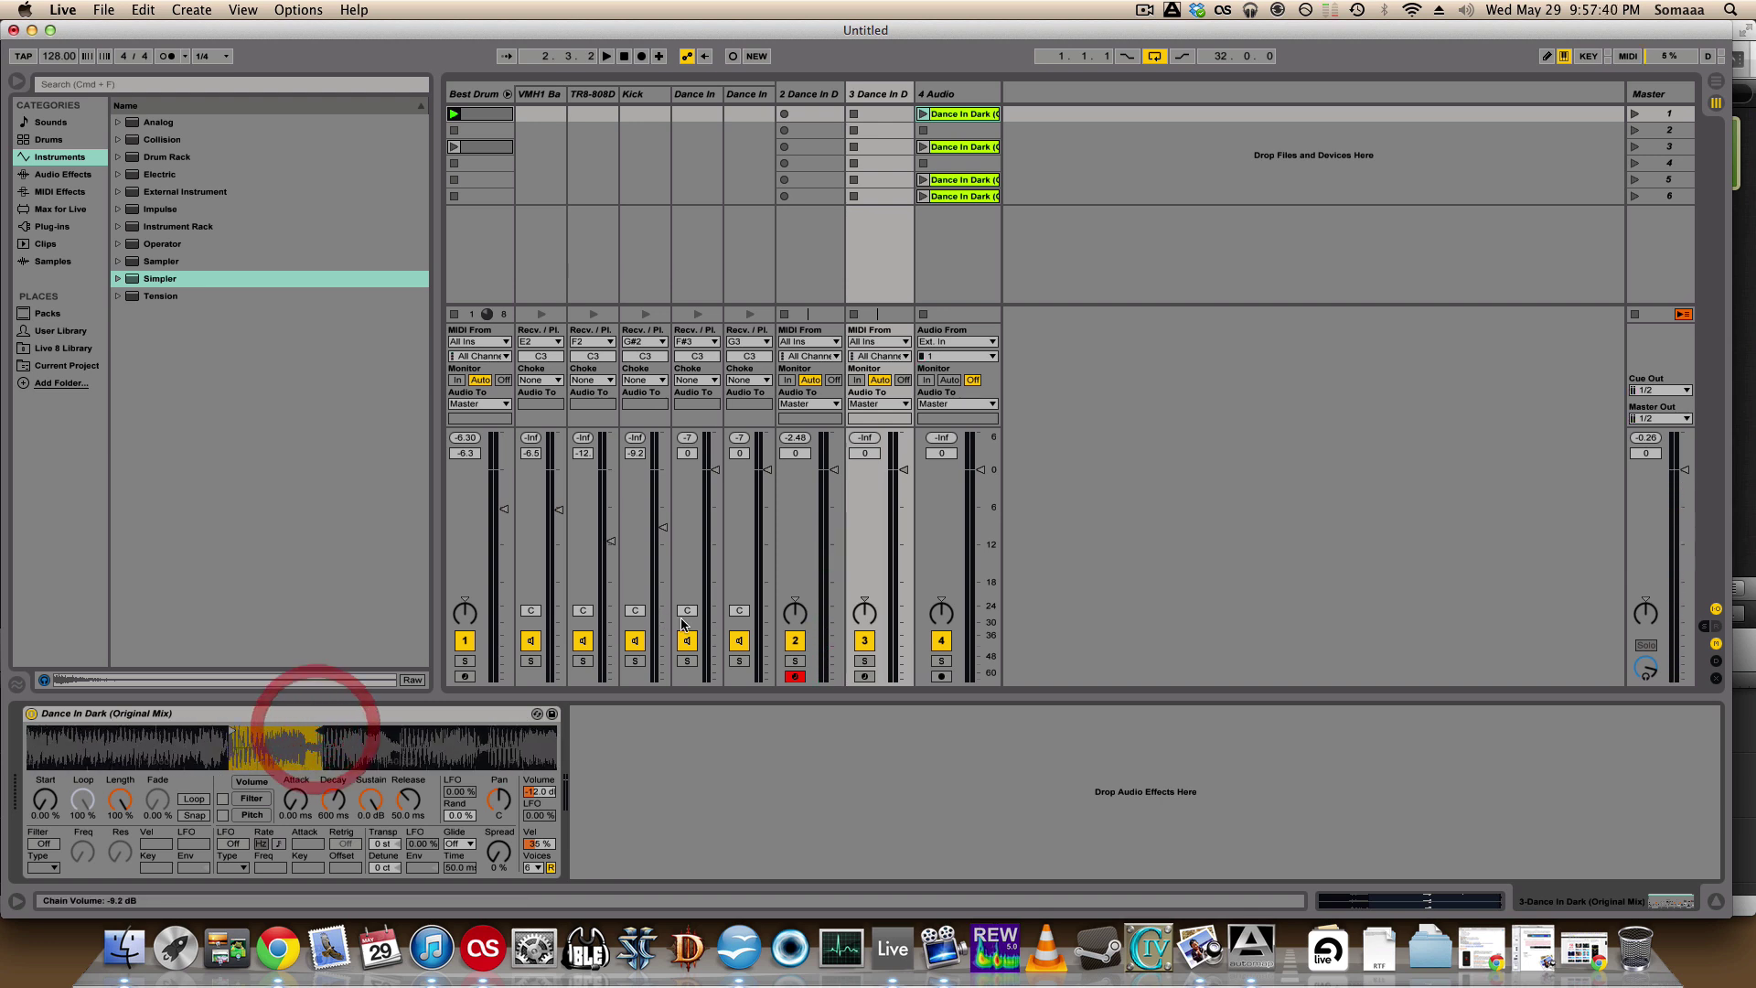
left_click(864, 676)
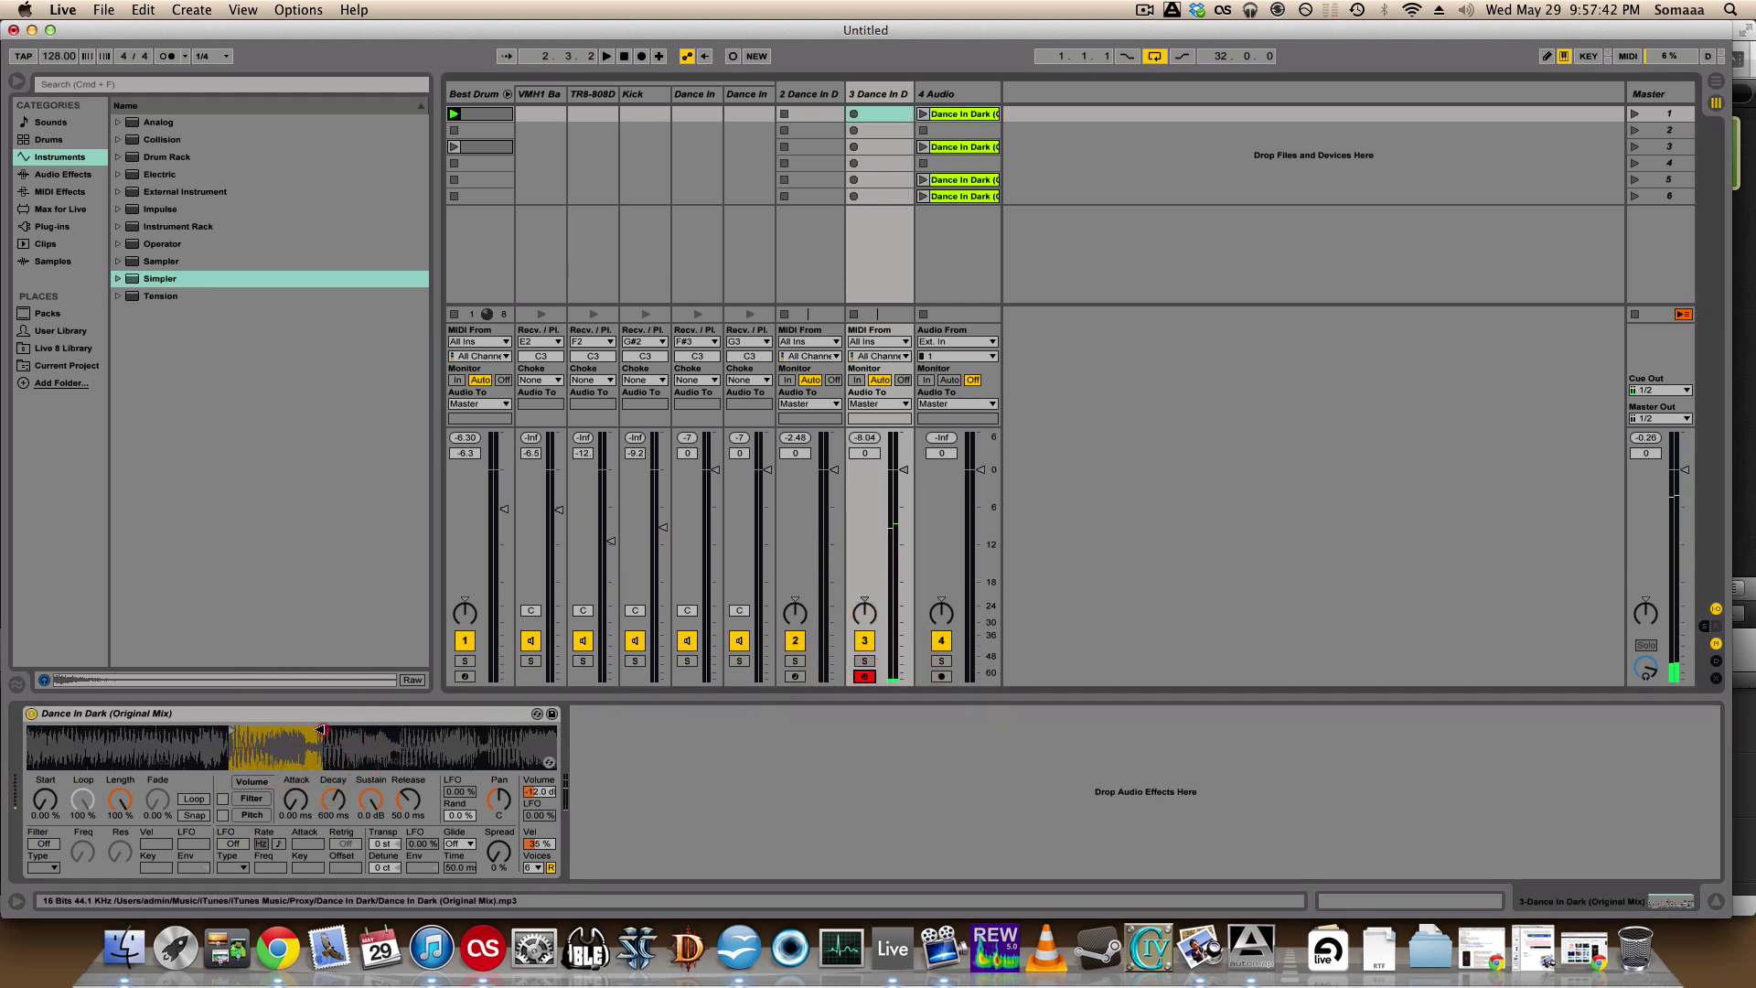
left_click_drag(319, 729, 314, 729)
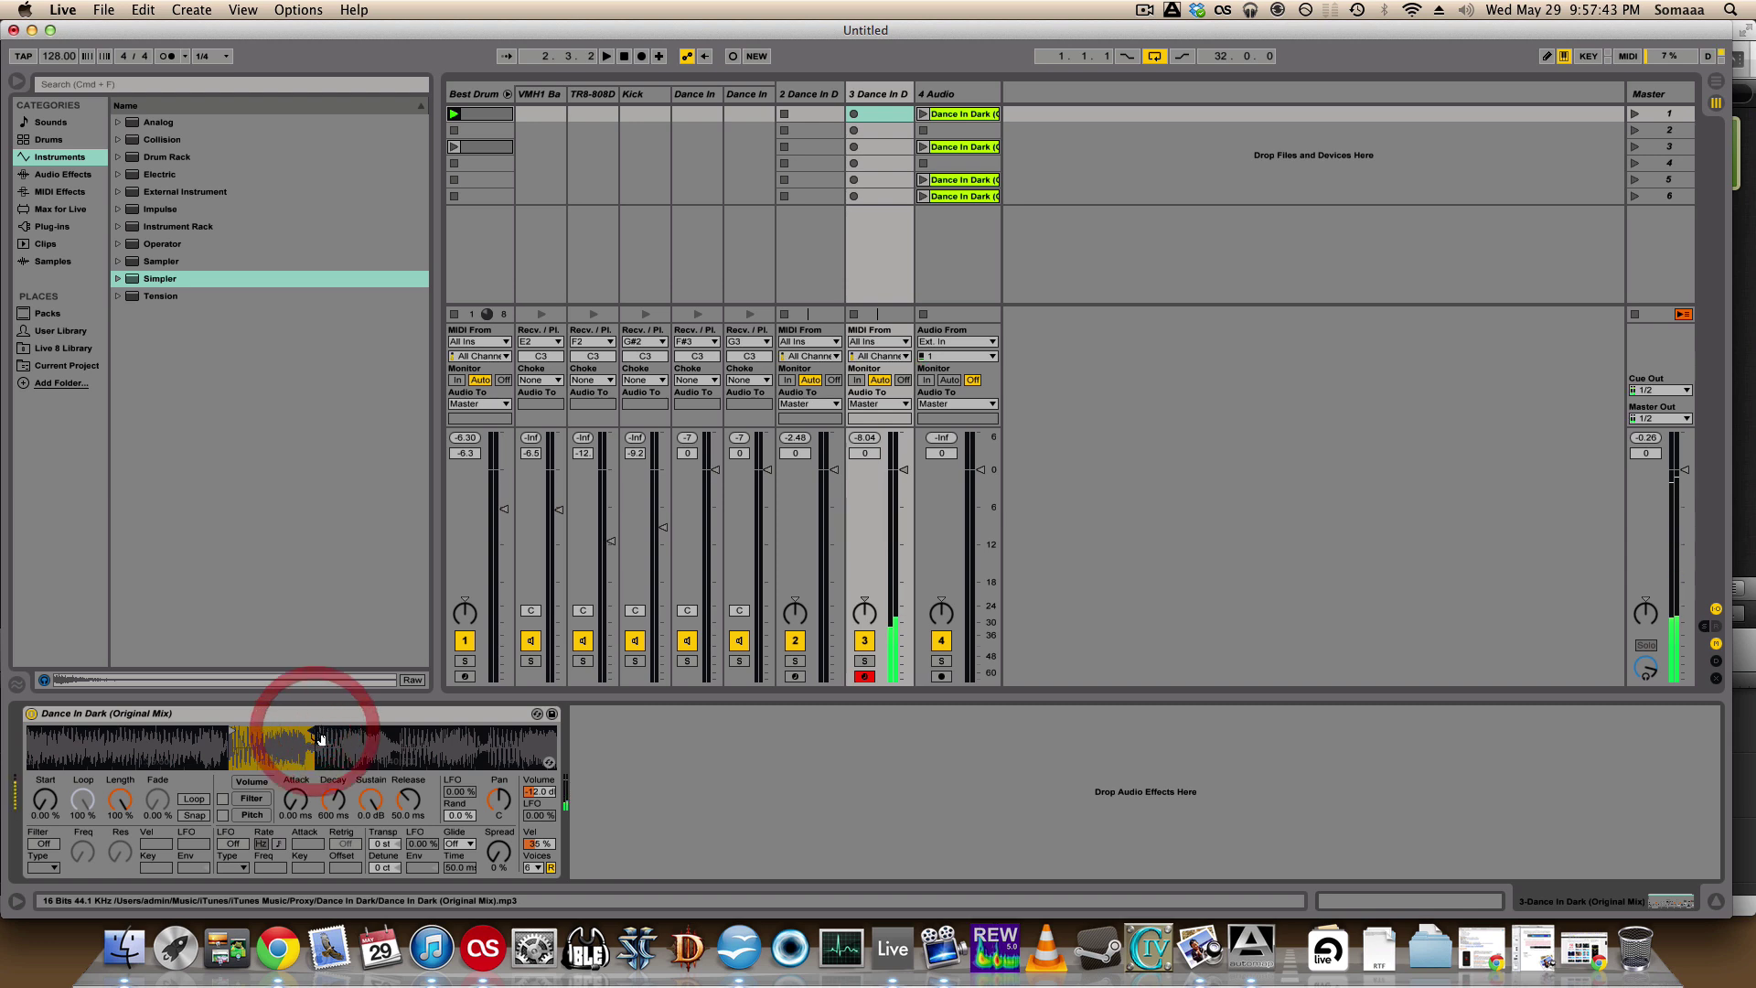
- Turn on the Simpler's filter and set its frequency to 317 Hz and its resonance to 3.57
left_click(44, 844)
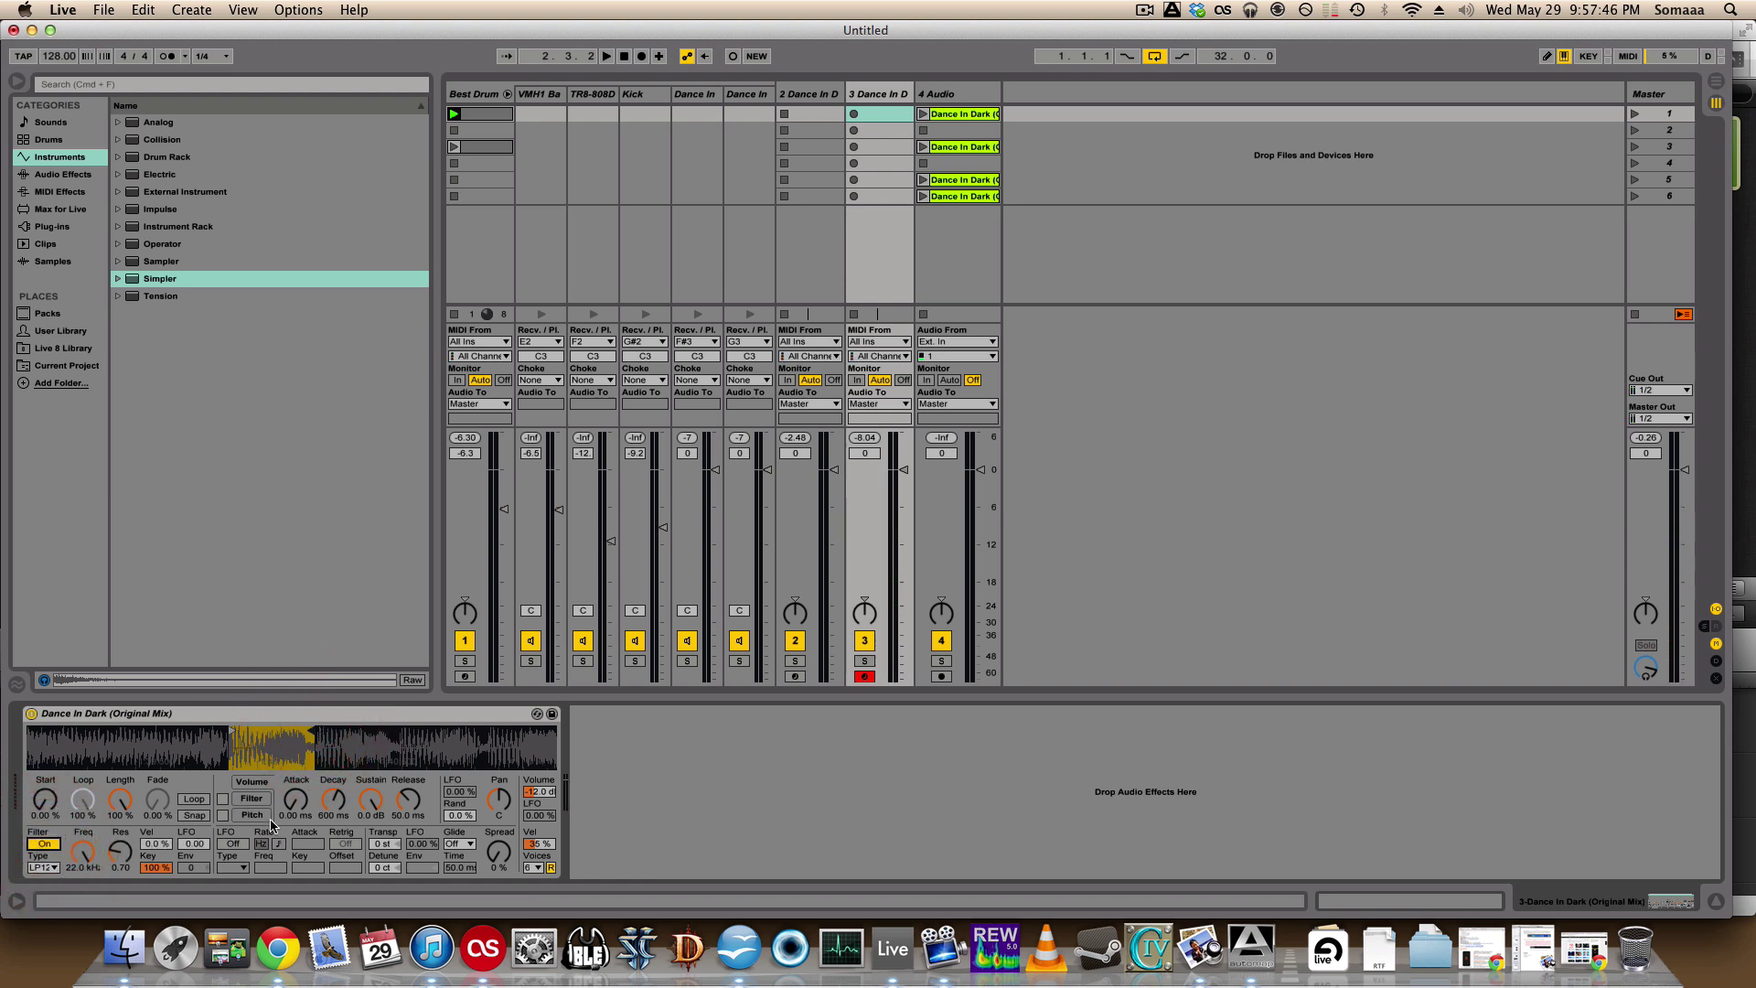
left_click_drag(99, 853, 98, 960)
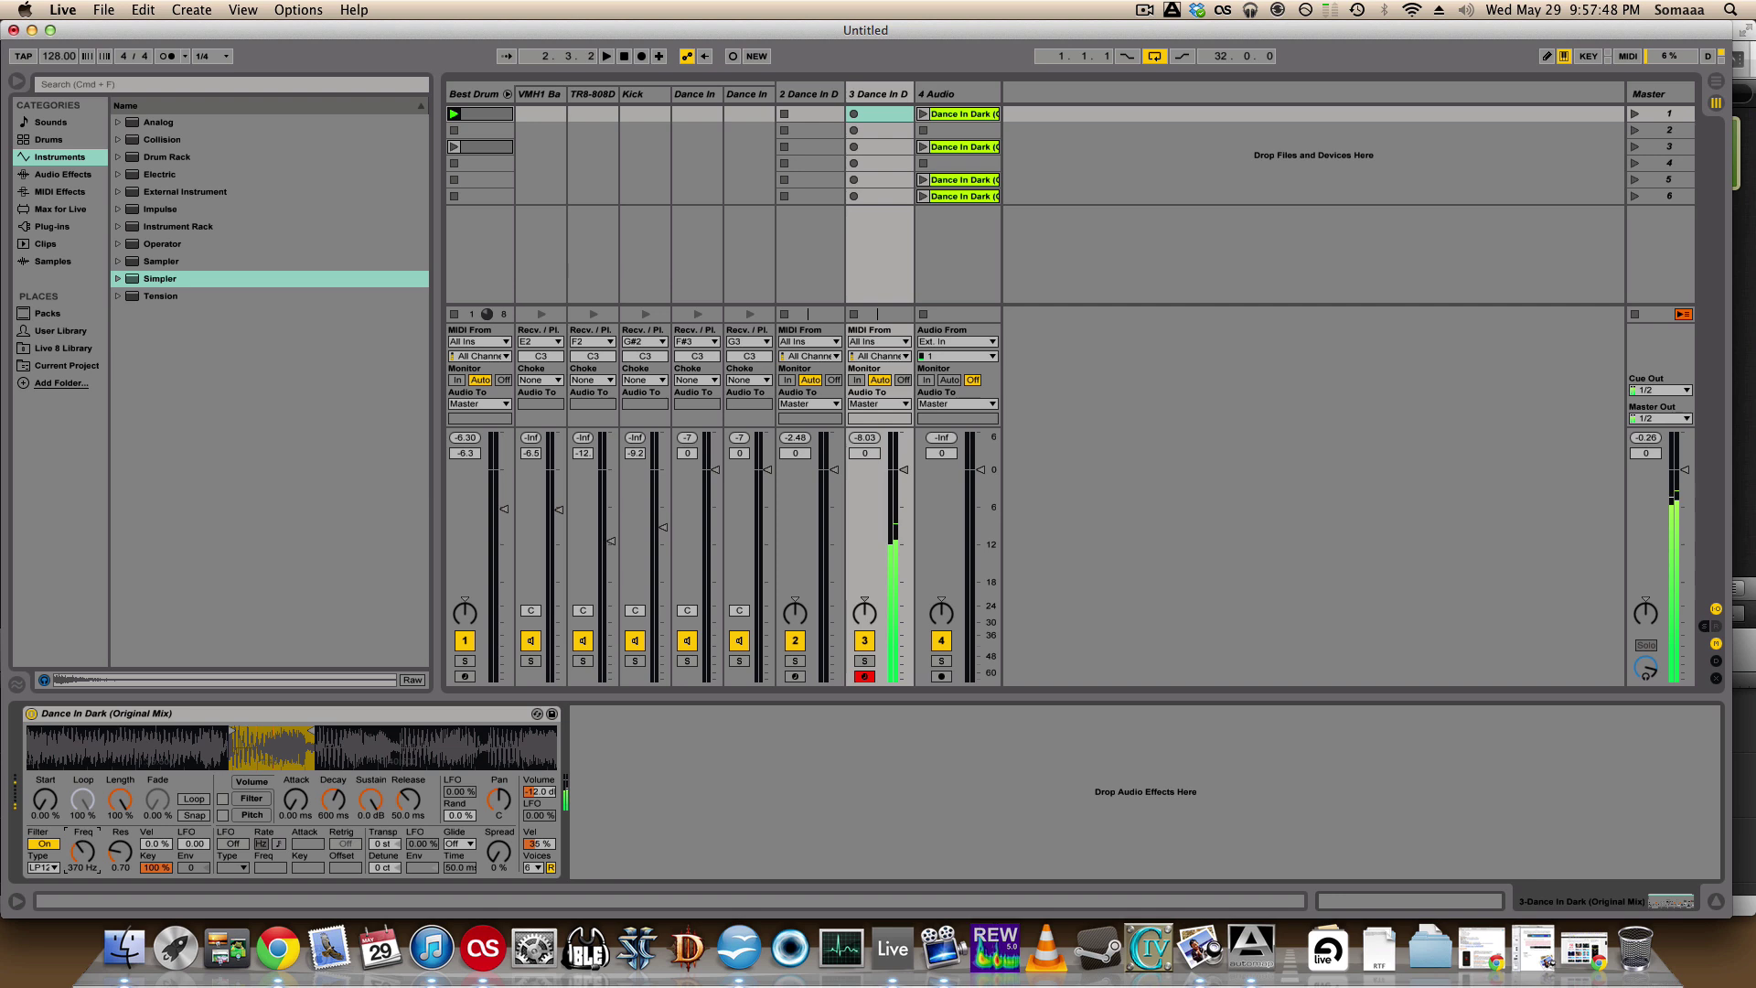
left_click_drag(120, 852, 120, 796)
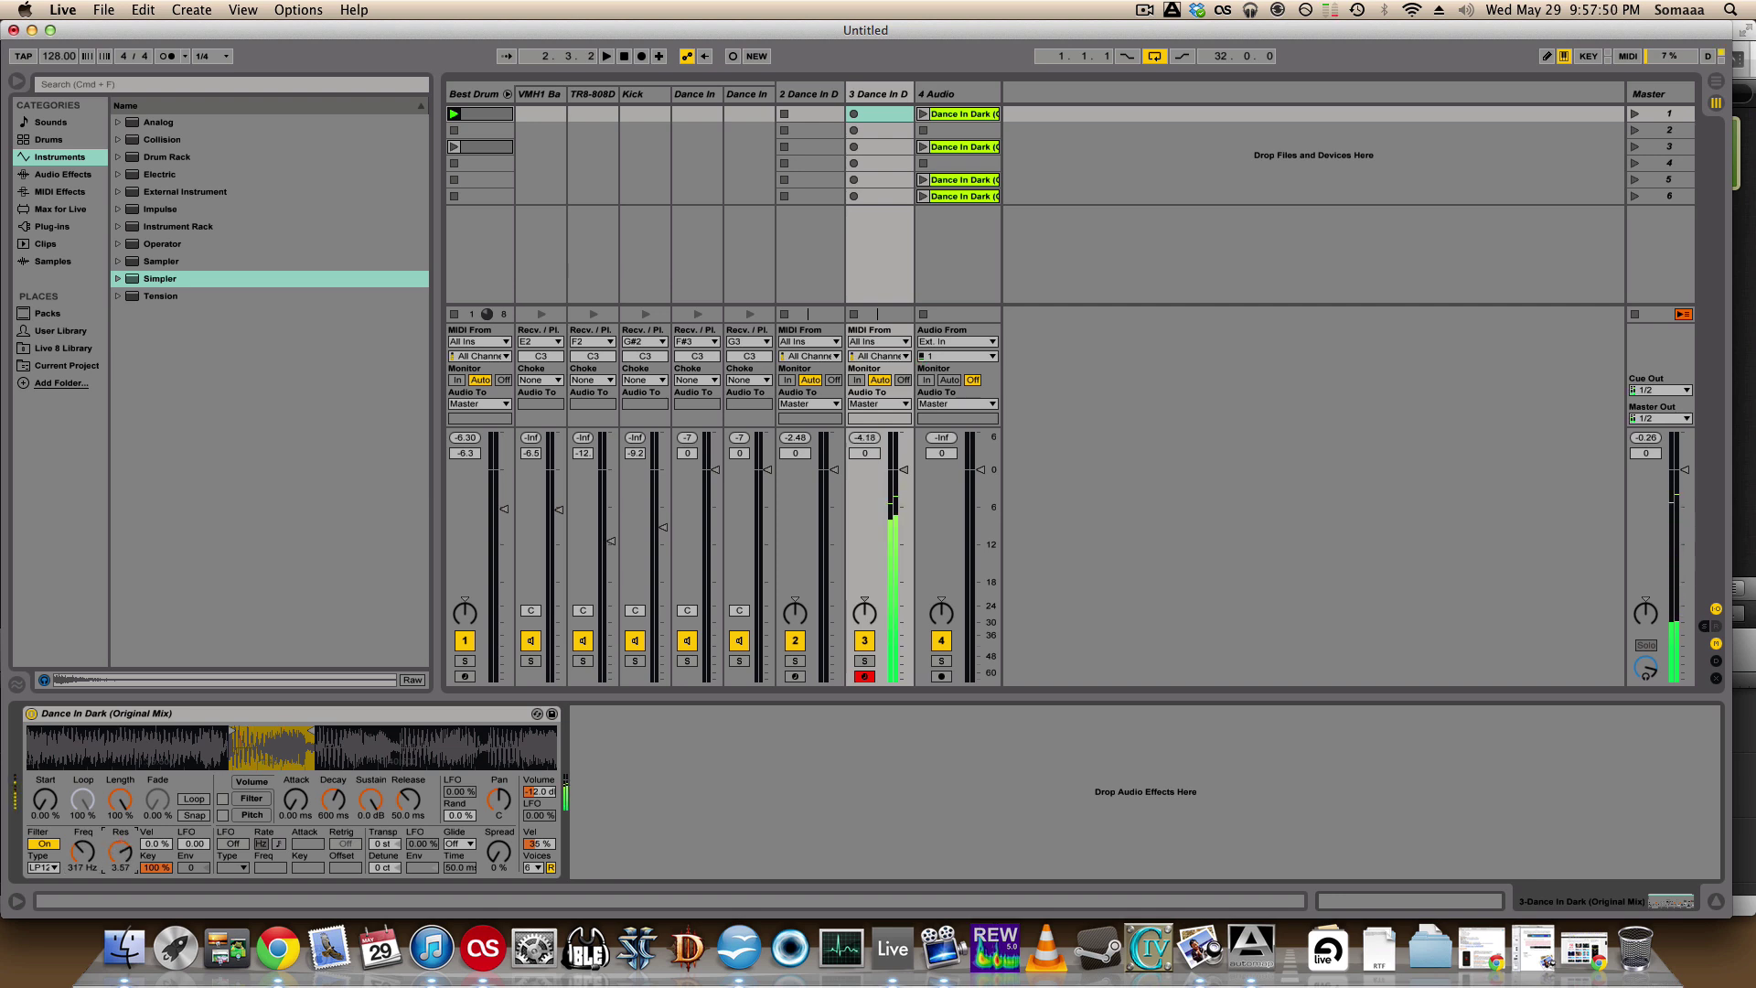
- Enable the Simpler's LFO with a filter modulation amount of 21.2 and set the spread to 56 %
left_click(232, 843)
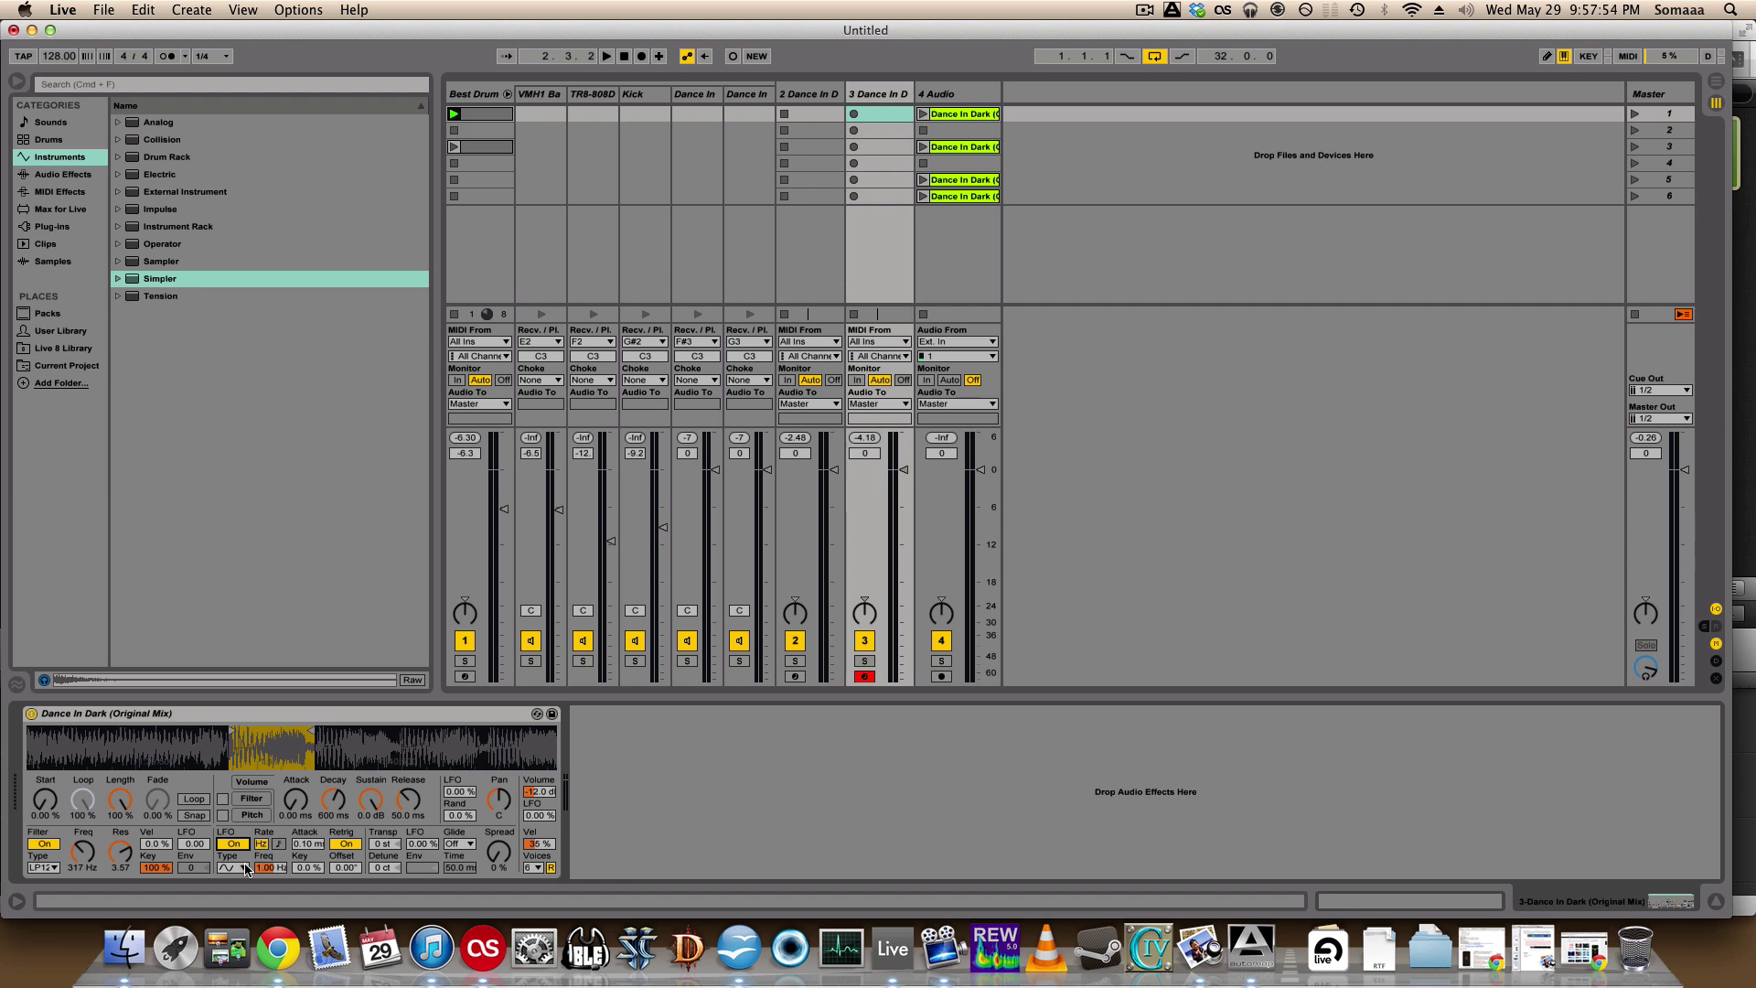
mouse_move(195, 843)
left_mouse_down()
mouse_move(195, 823)
mouse_move(209, 844)
left_mouse_up()
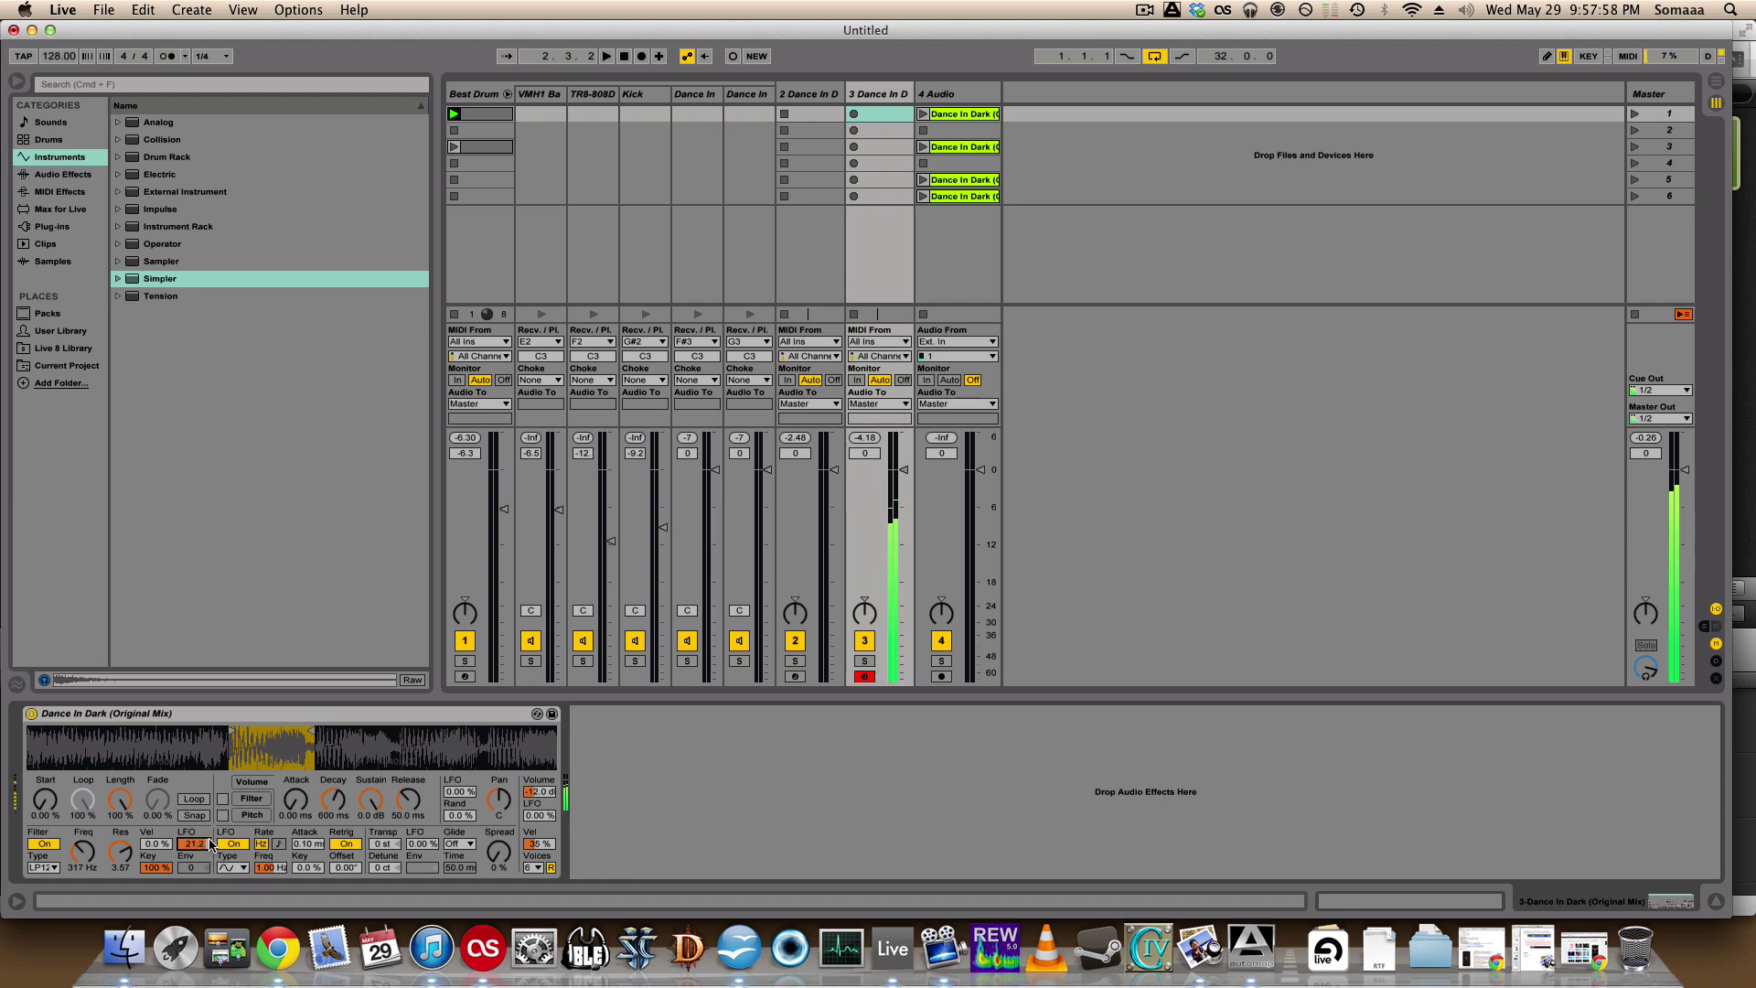
mouse_move(499, 850)
left_mouse_down()
mouse_move(498, 787)
mouse_move(518, 867)
left_mouse_up()
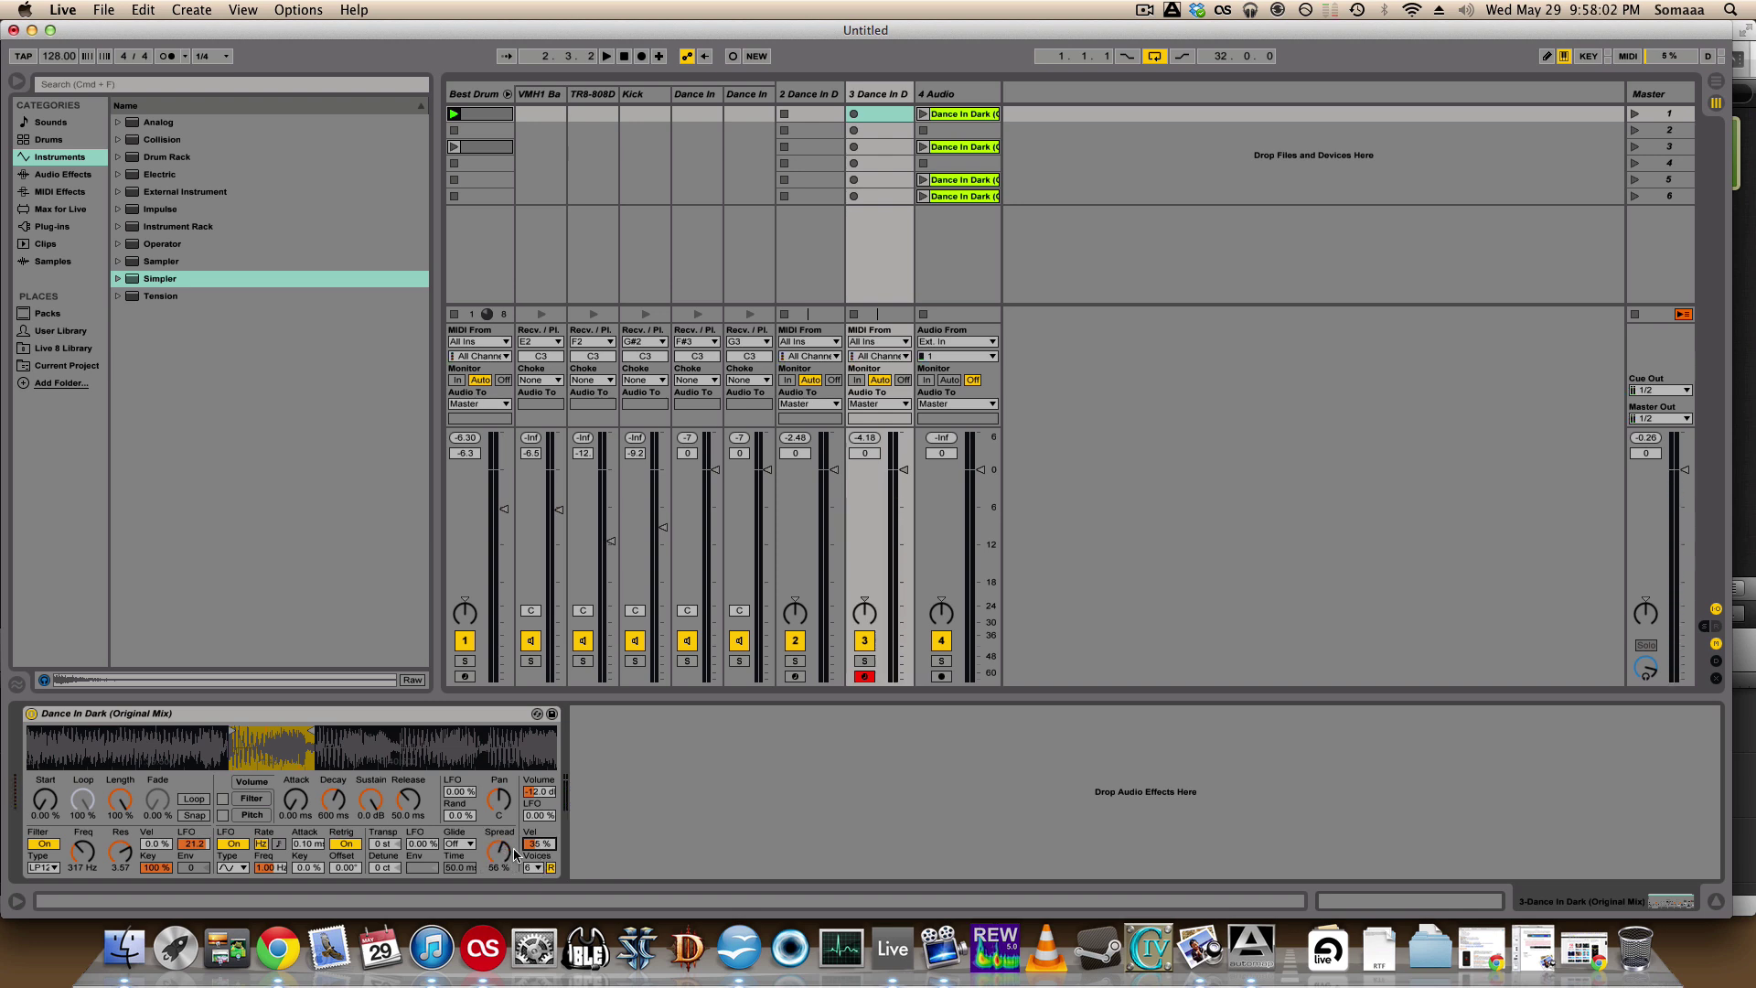
left_click_drag(387, 848, 385, 846)
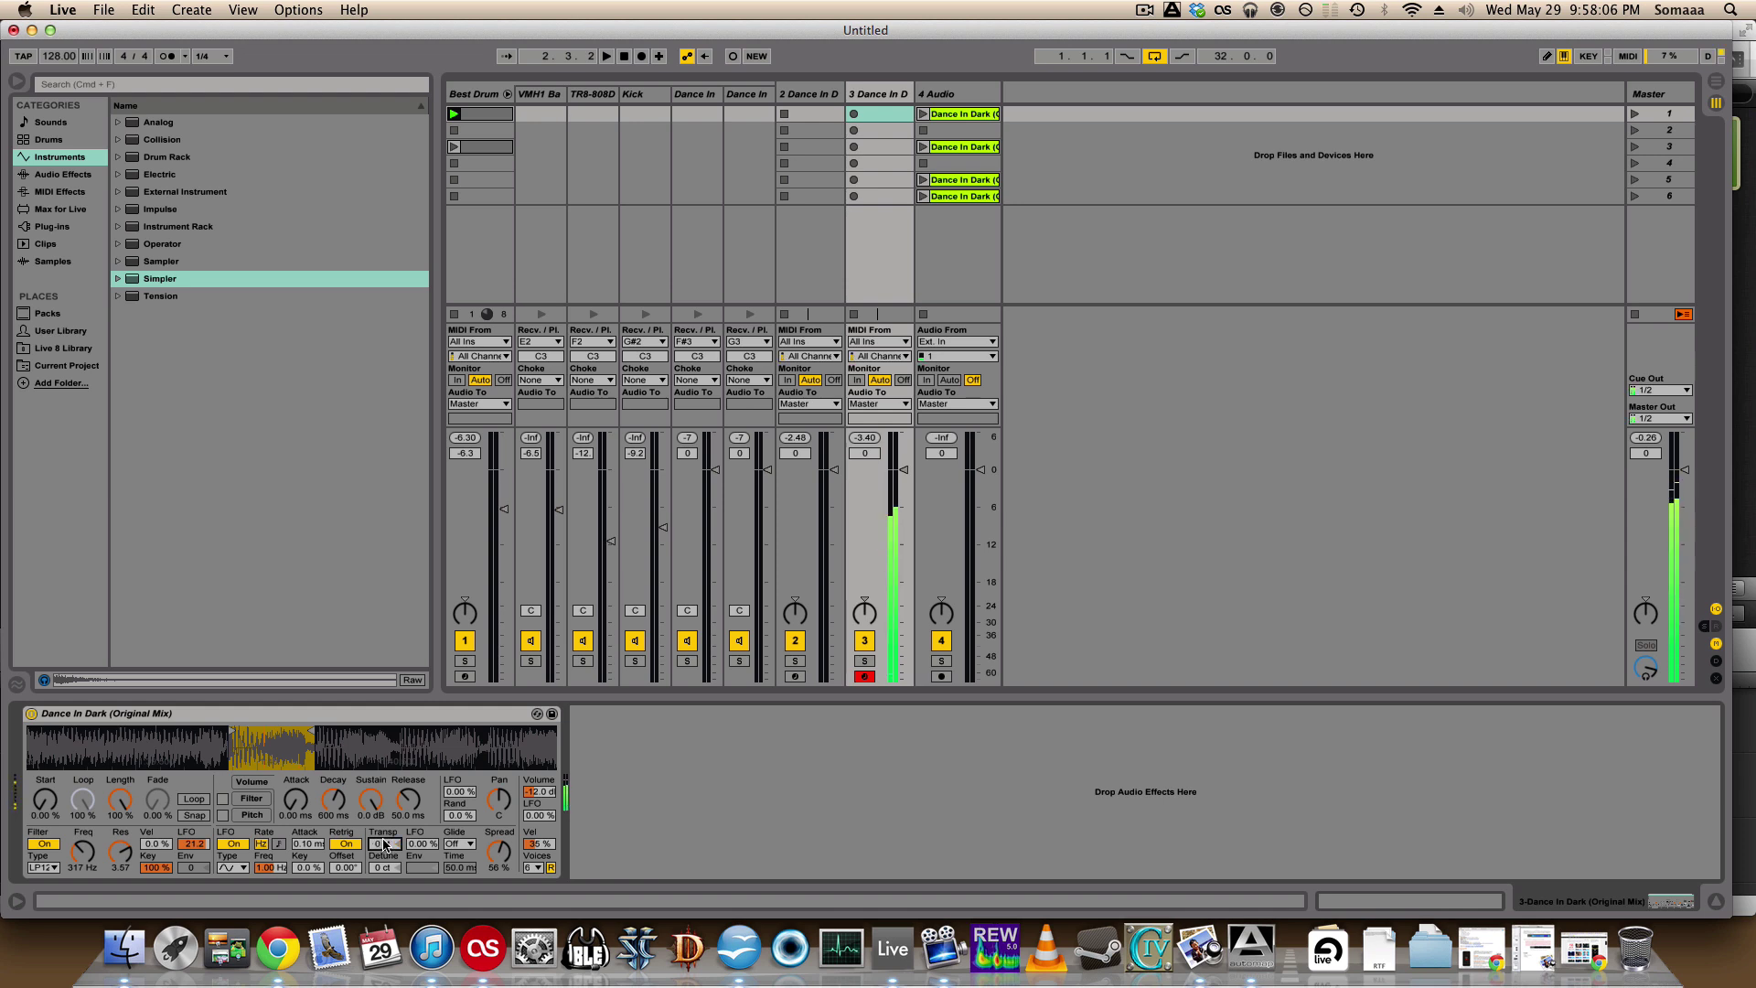
- Play the drum loop with the Simpler in the C2 to D3 octave and set the track 3 volume to -0.2 dB
key("space")
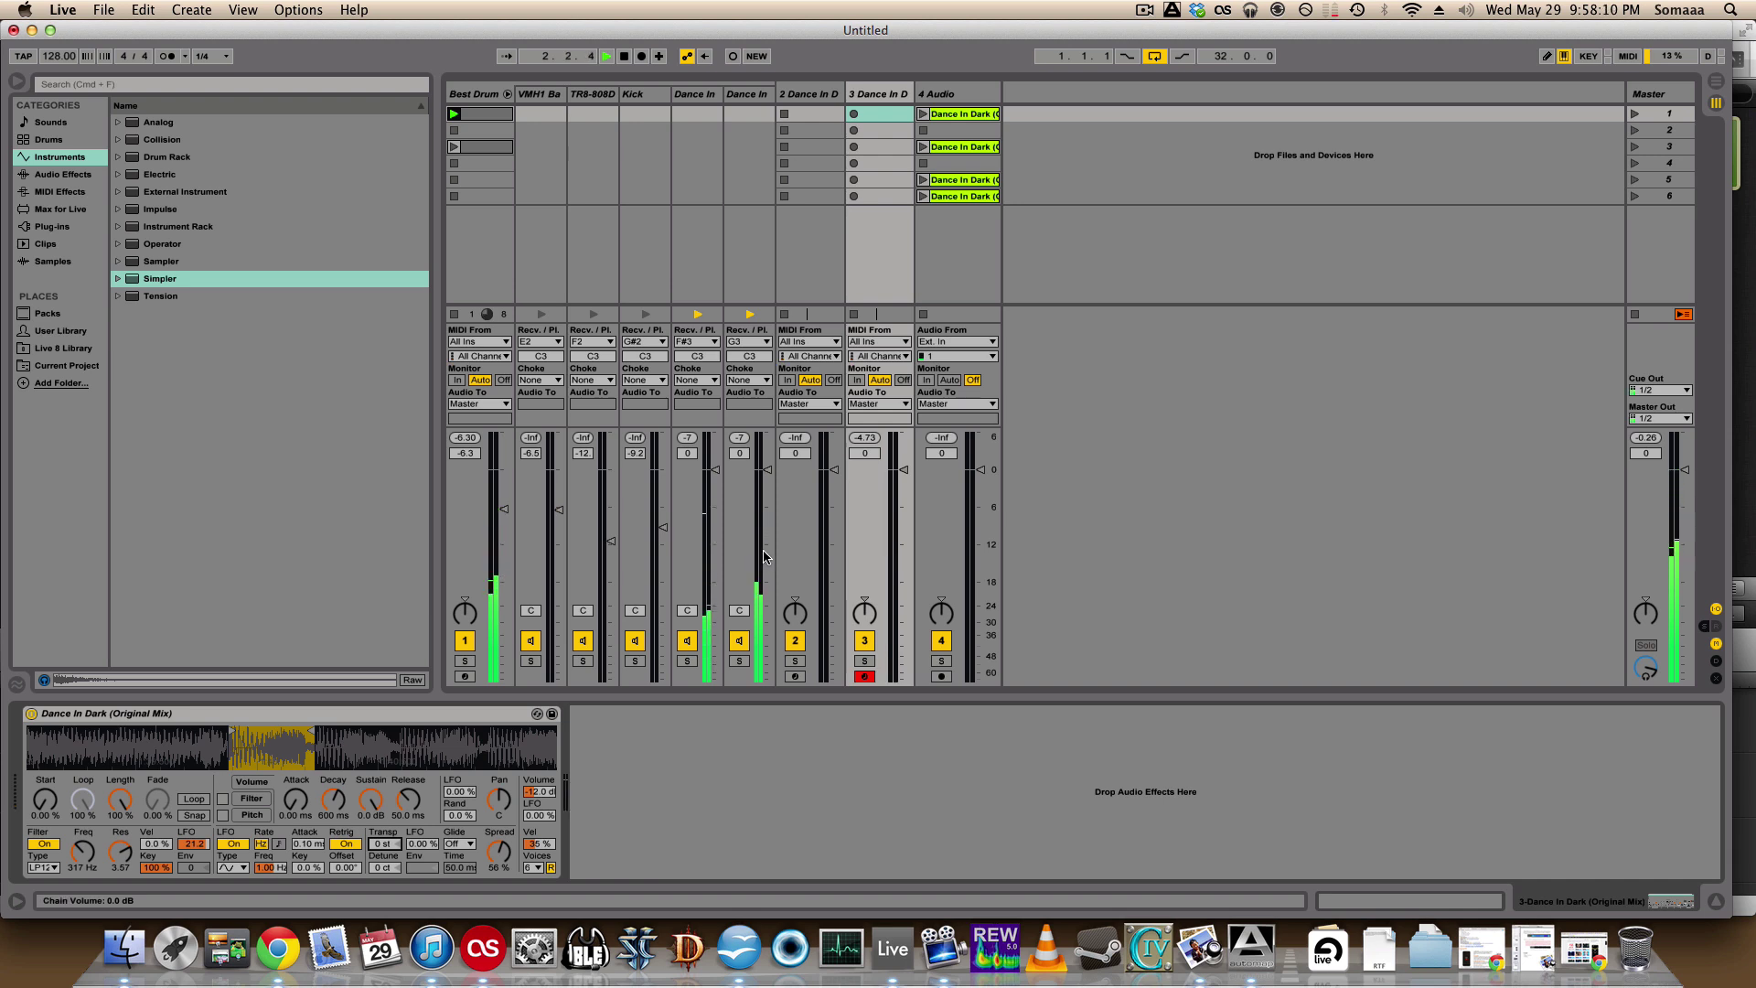
key("z")
key("a")
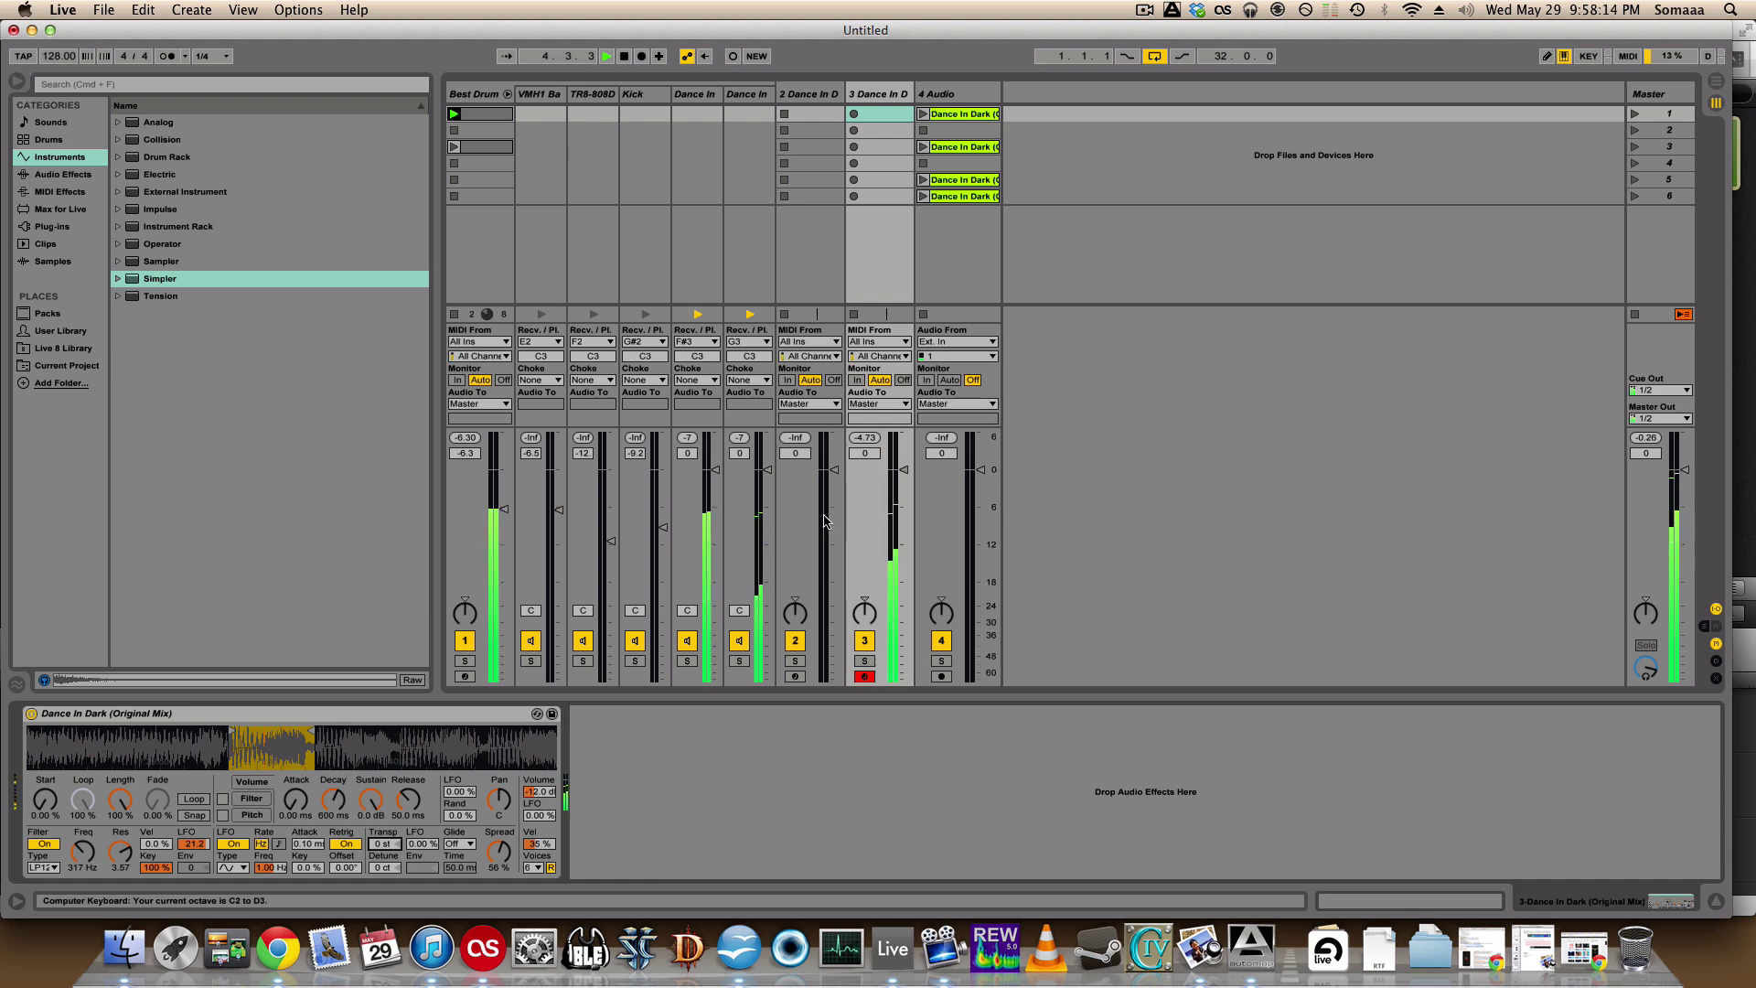
left_click_drag(903, 469, 904, 471)
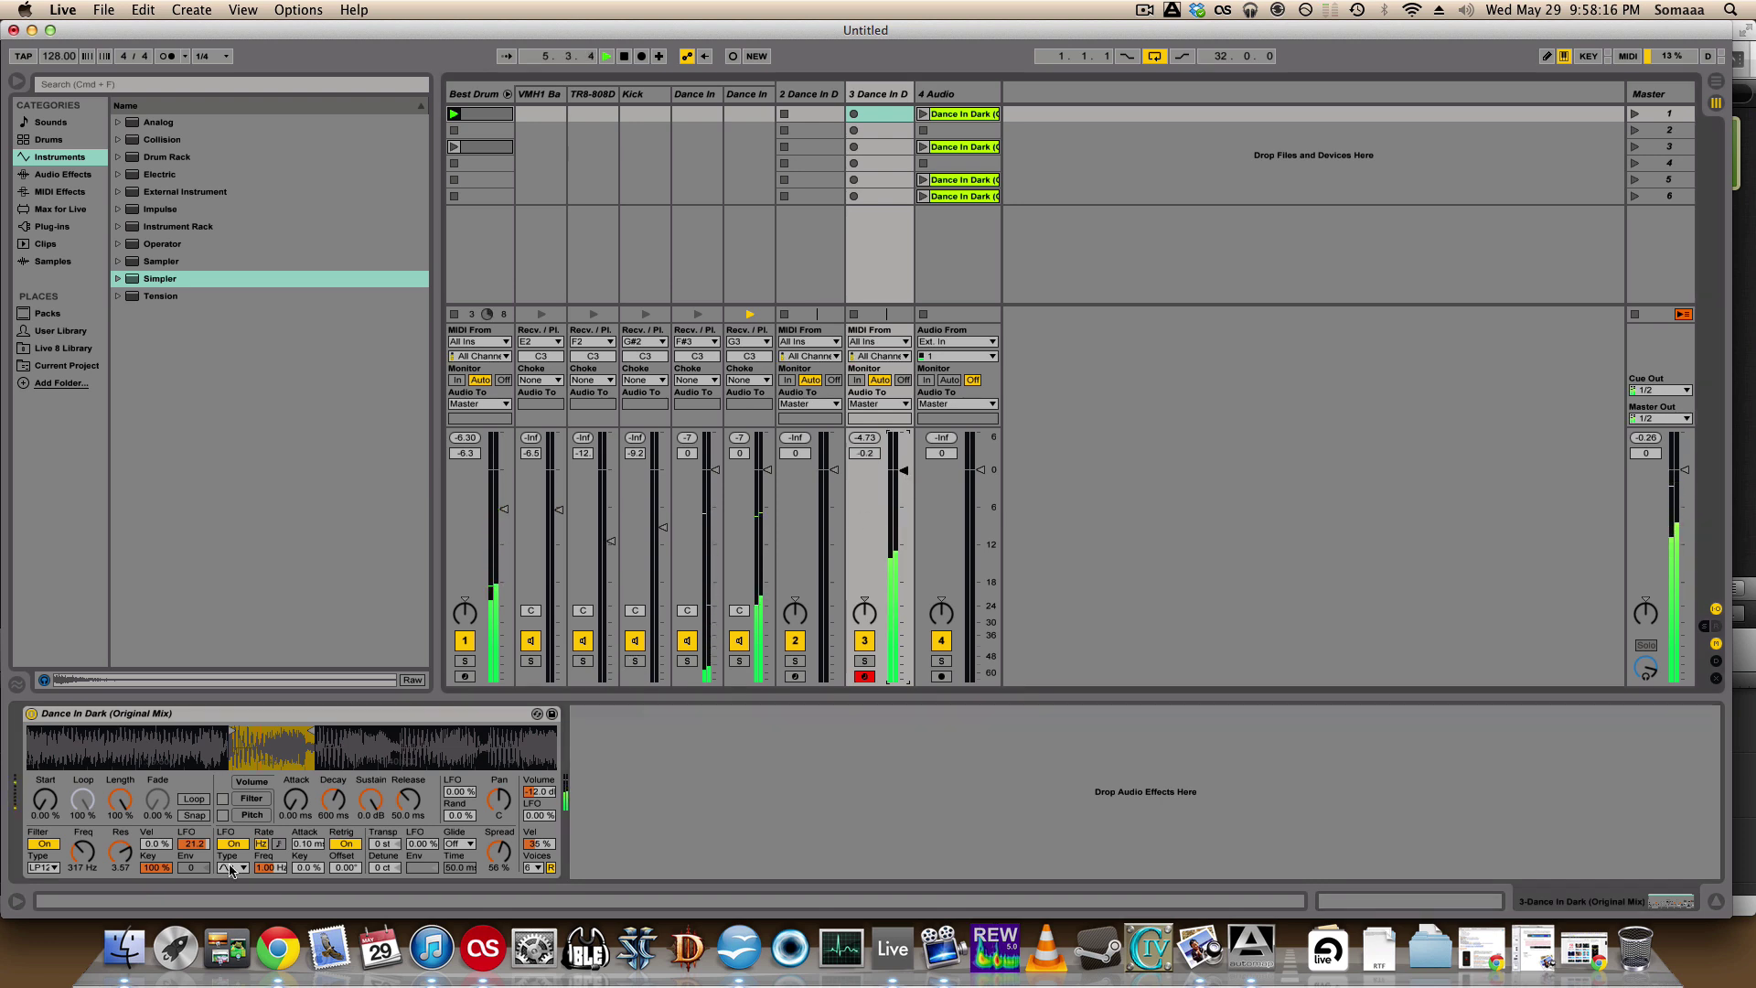
- Sync the Simpler's LFO to 1/16 beats with a falling sawtooth shape and set the filter frequency to 2.71 kHz
mouse_move(83, 850)
left_mouse_down()
mouse_move(82, 874)
mouse_move(83, 827)
left_mouse_up()
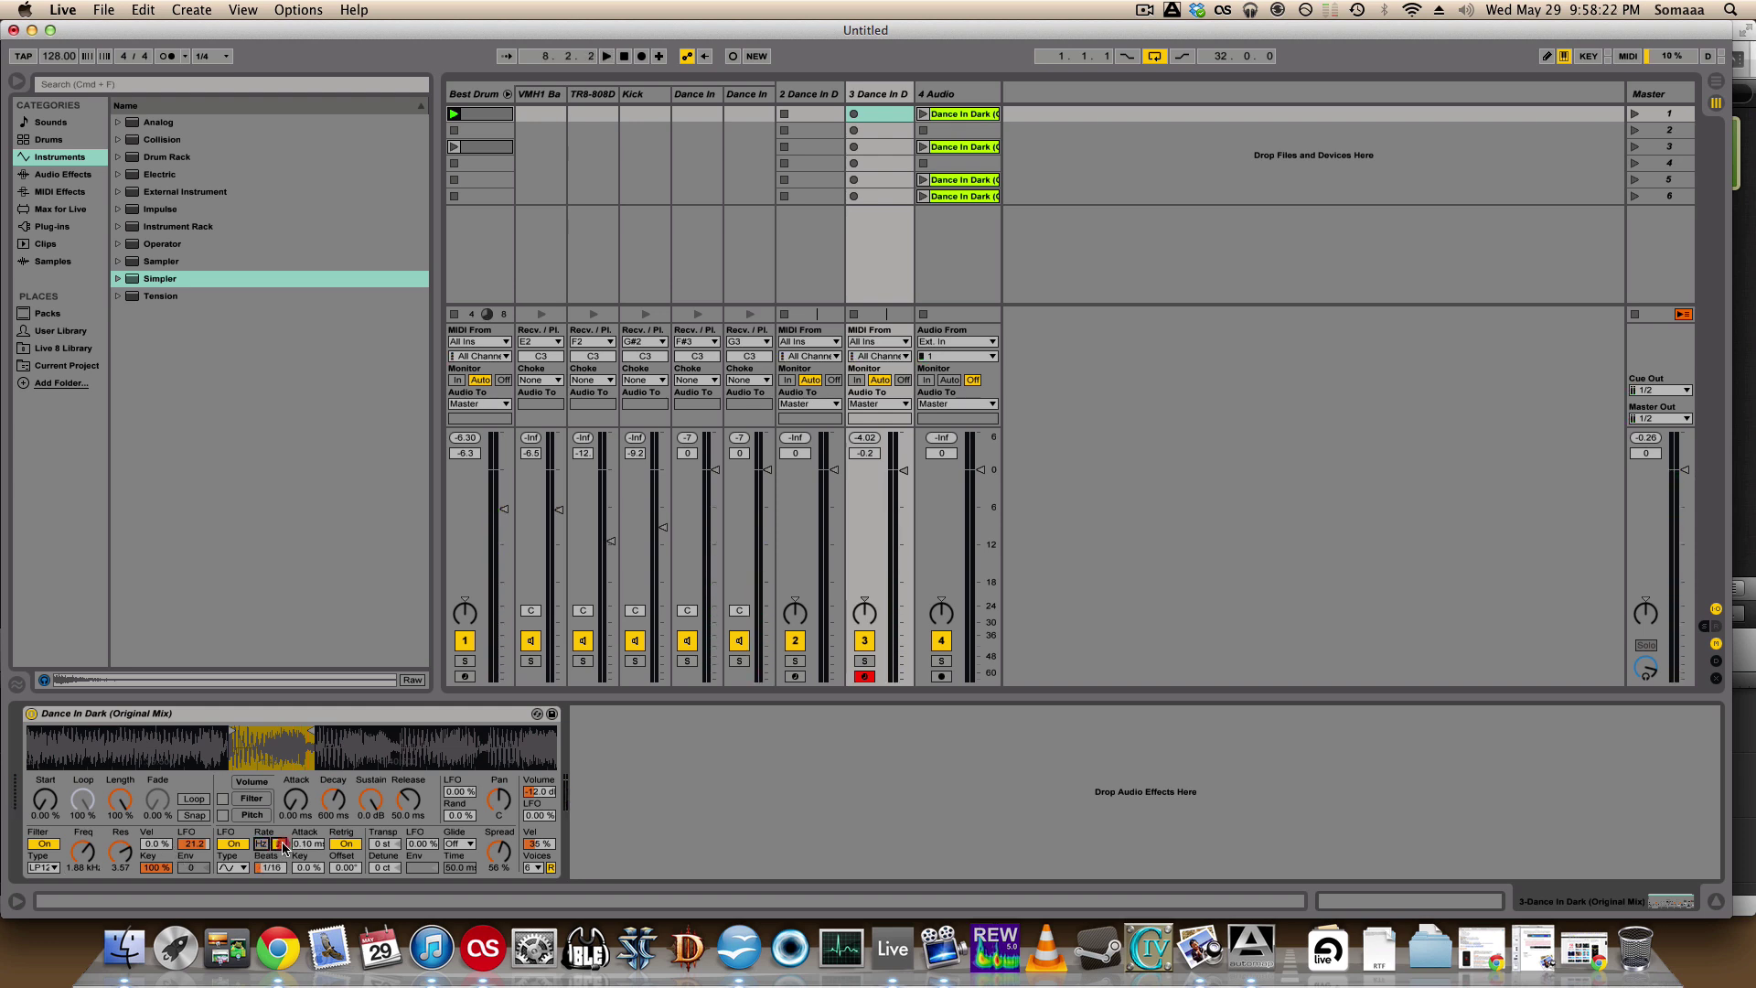
left_click_drag(280, 866, 281, 857)
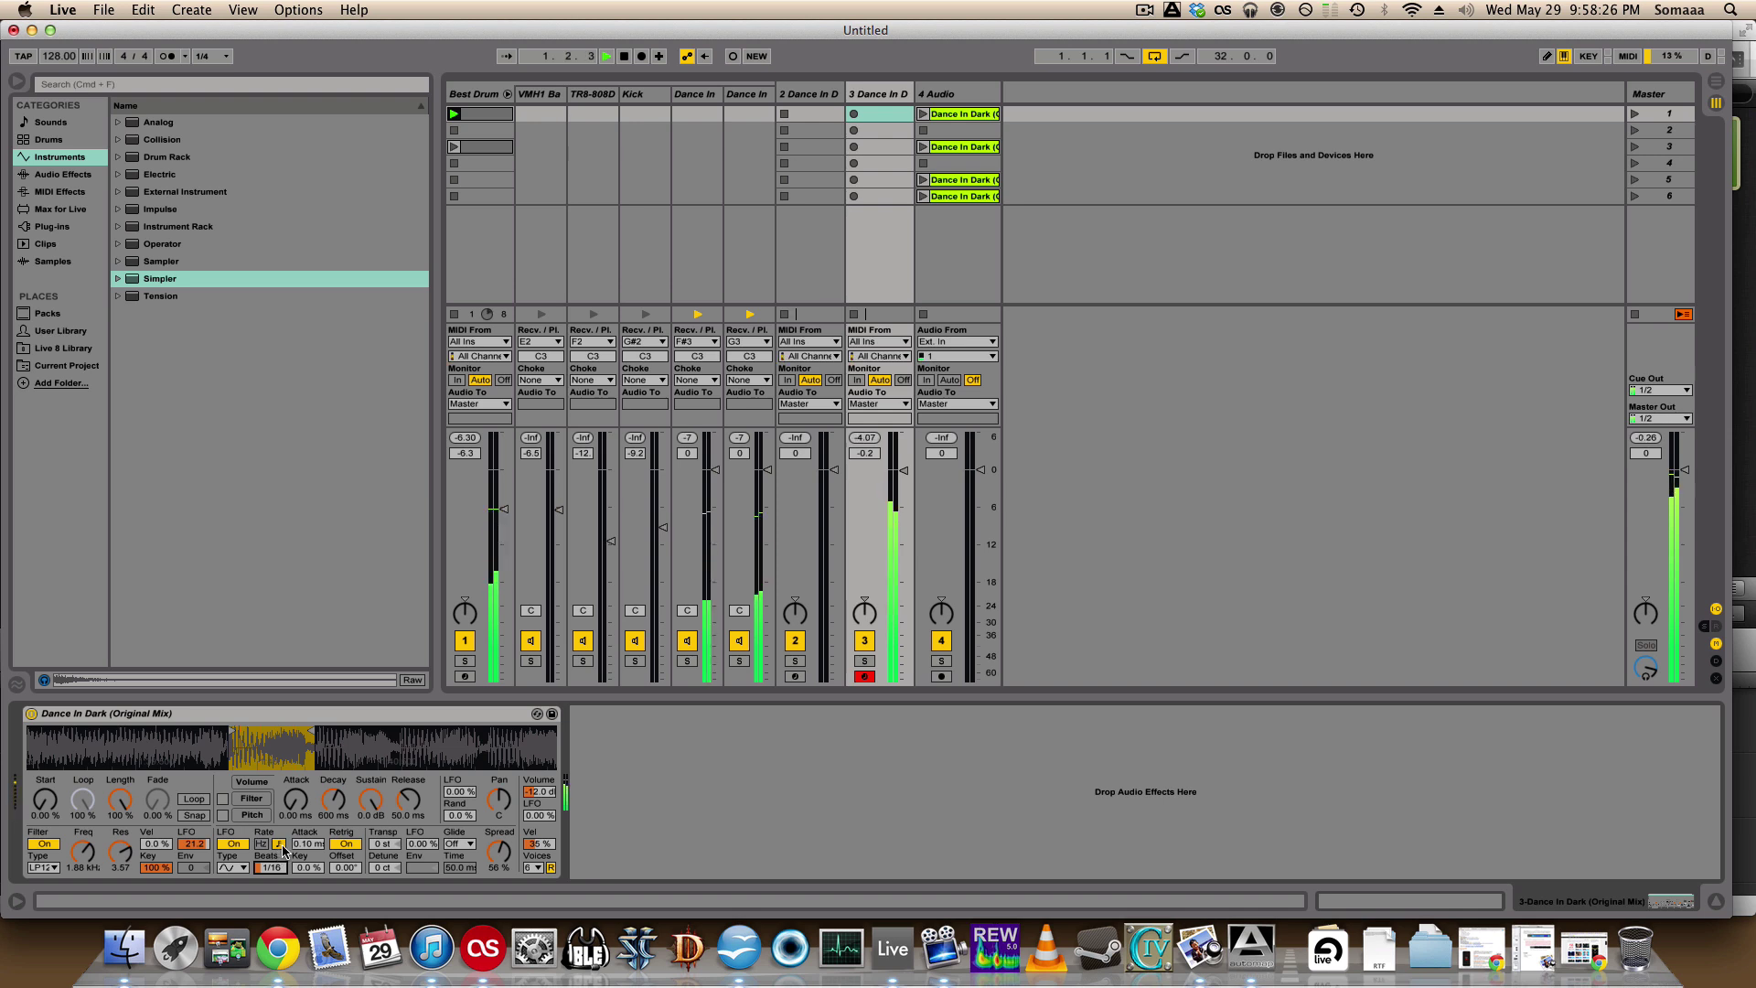
left_click(238, 870)
left_click(234, 917)
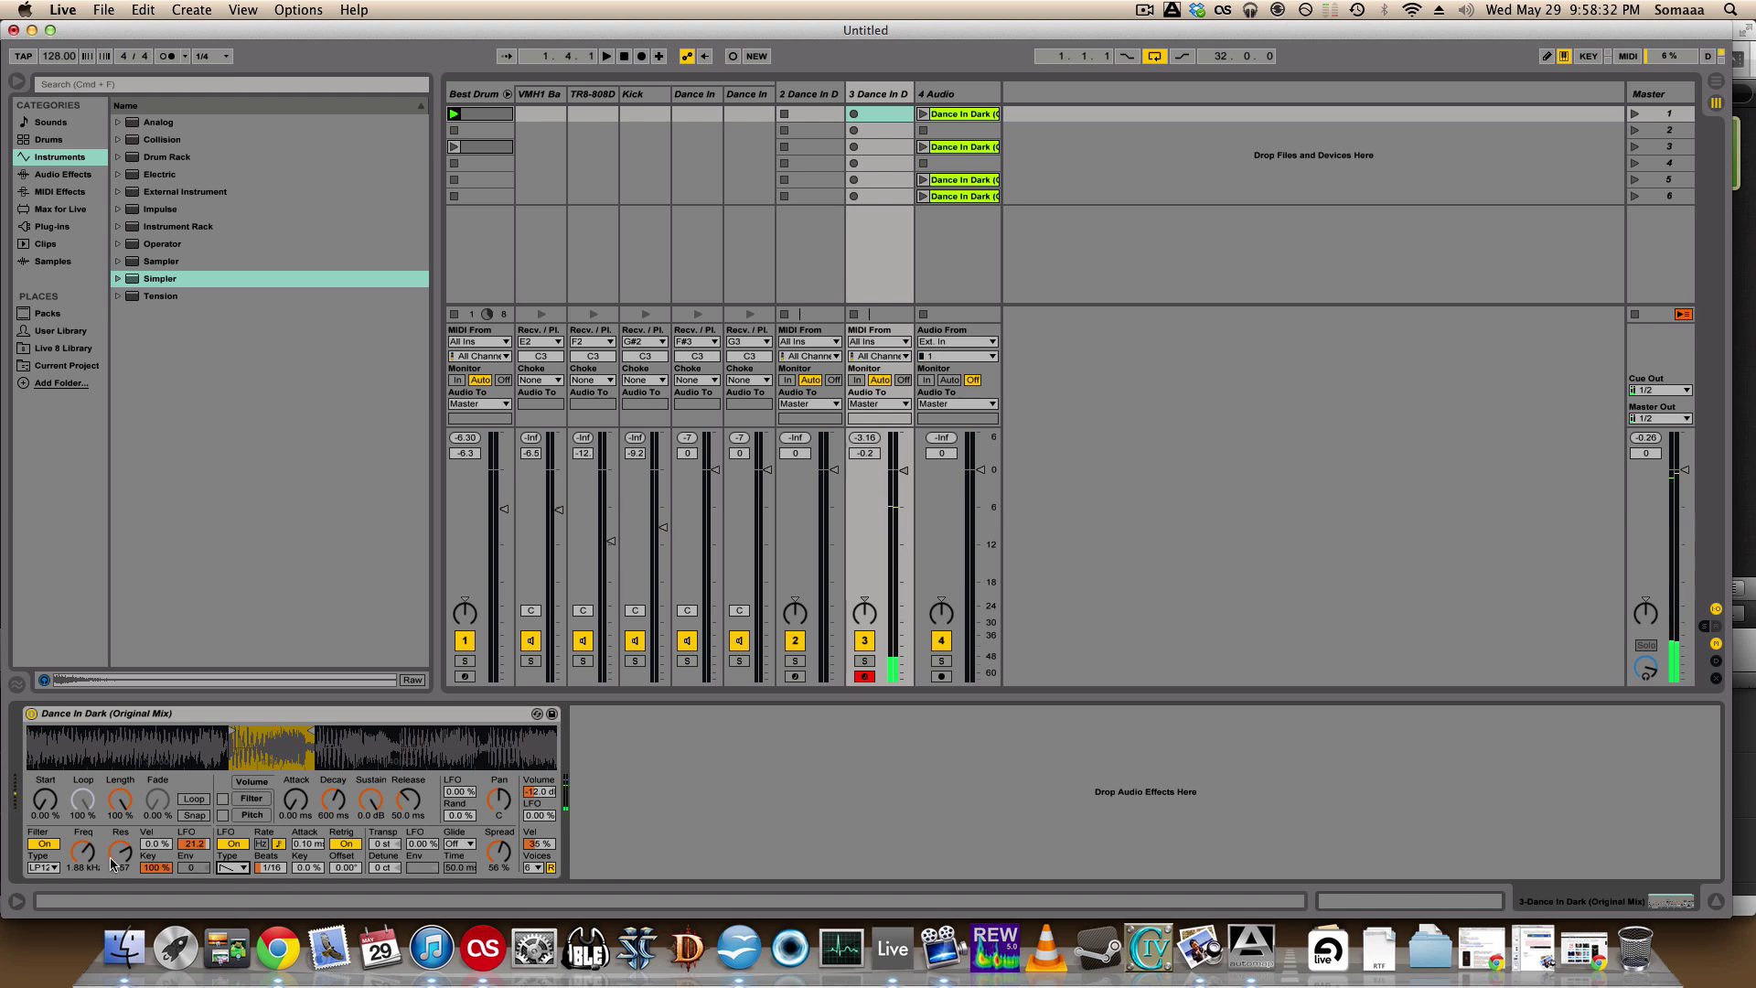
left_click_drag(83, 849, 86, 869)
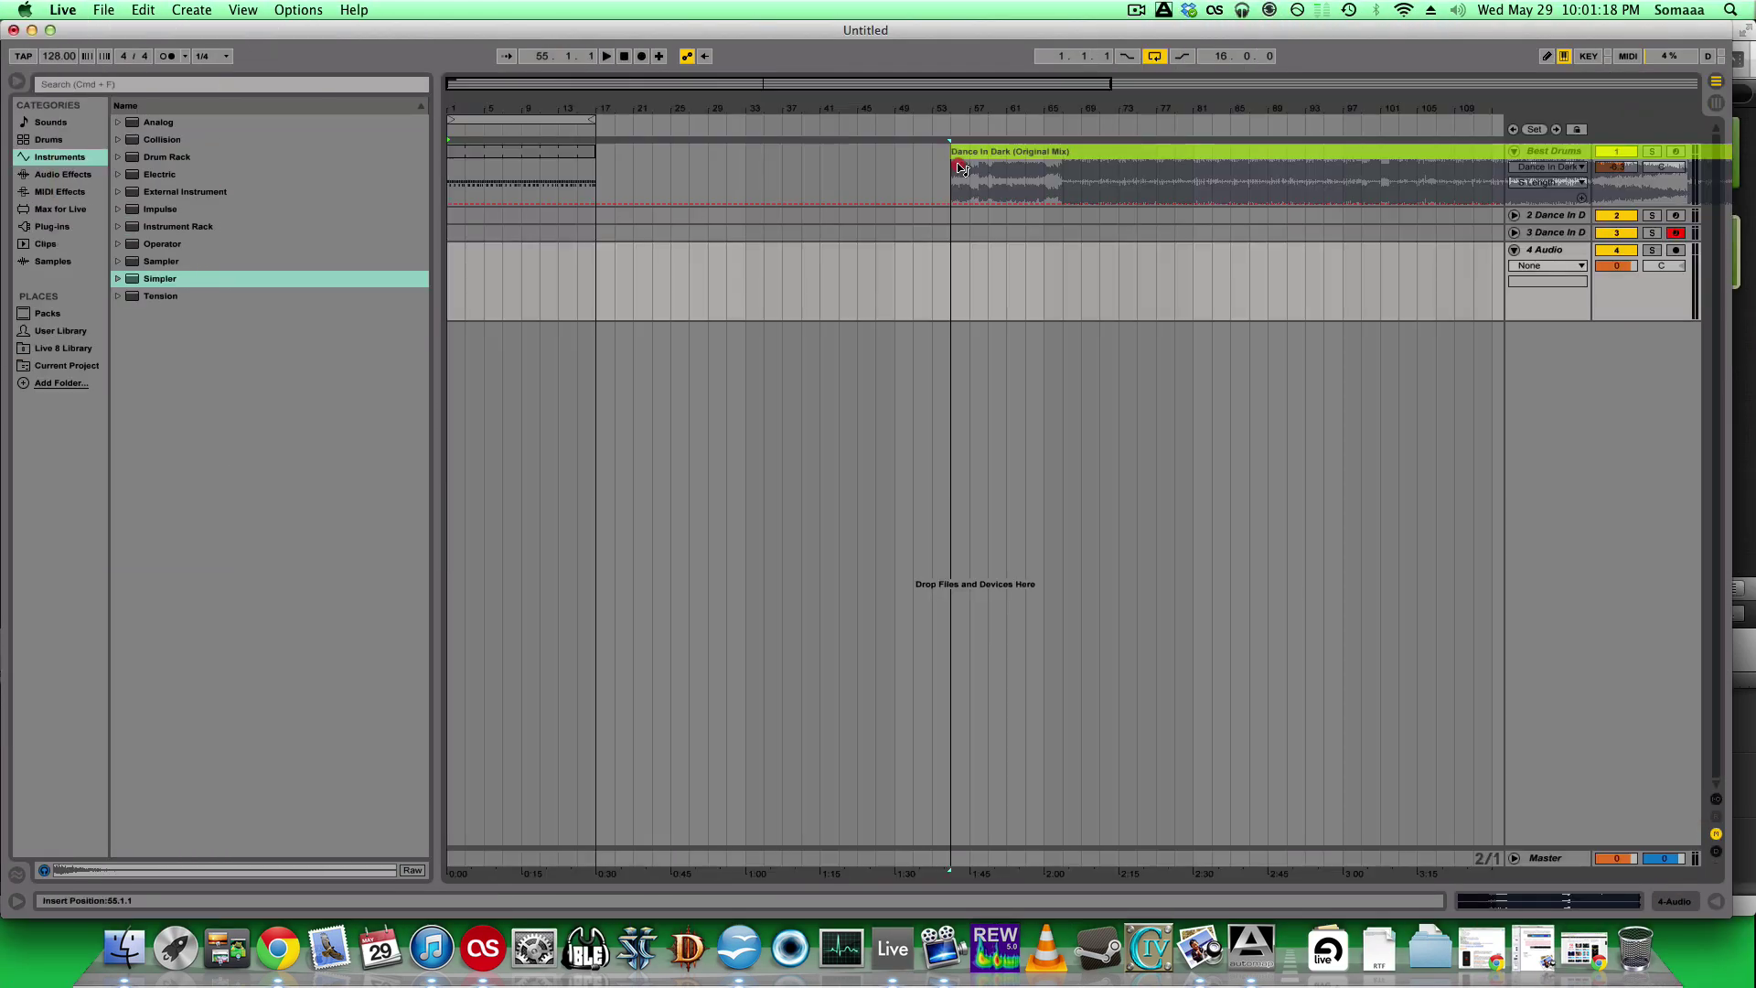
- Place the Dance In Dark clip at the start of the 4 Audio track in the arrangement and open its waveform
left_click_drag(960, 167, 473, 255)
double_click(473, 254)
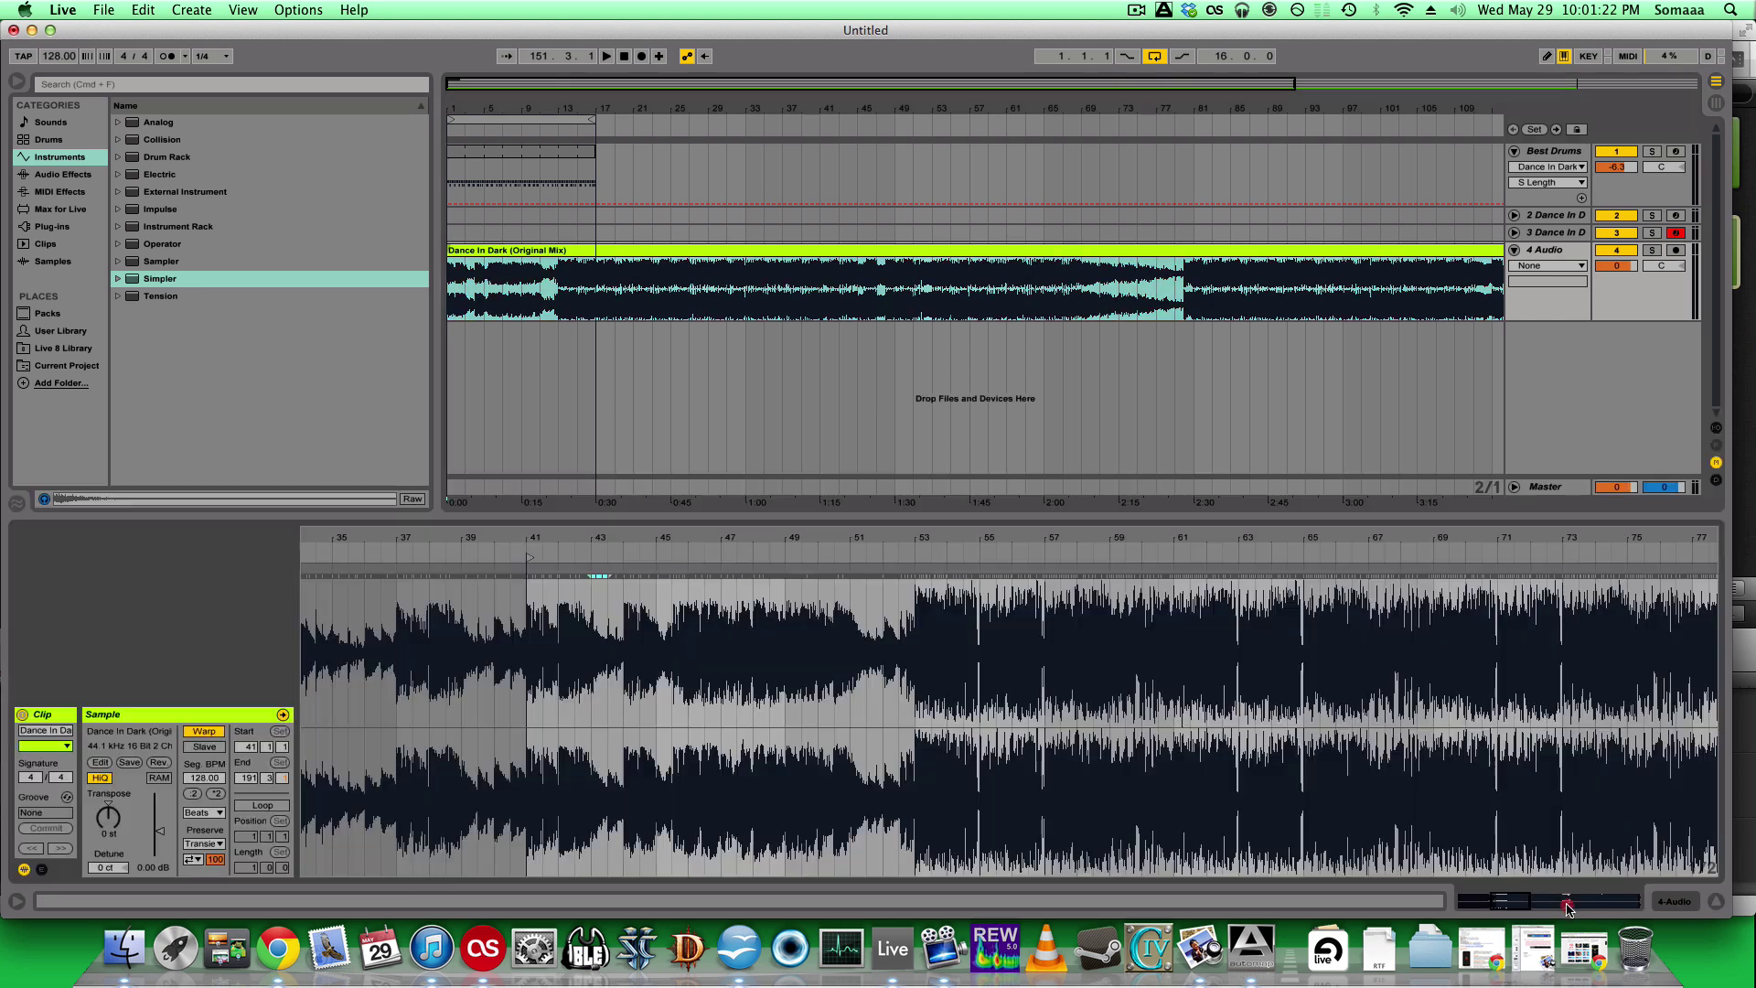
left_click(528, 555)
double_click(597, 85)
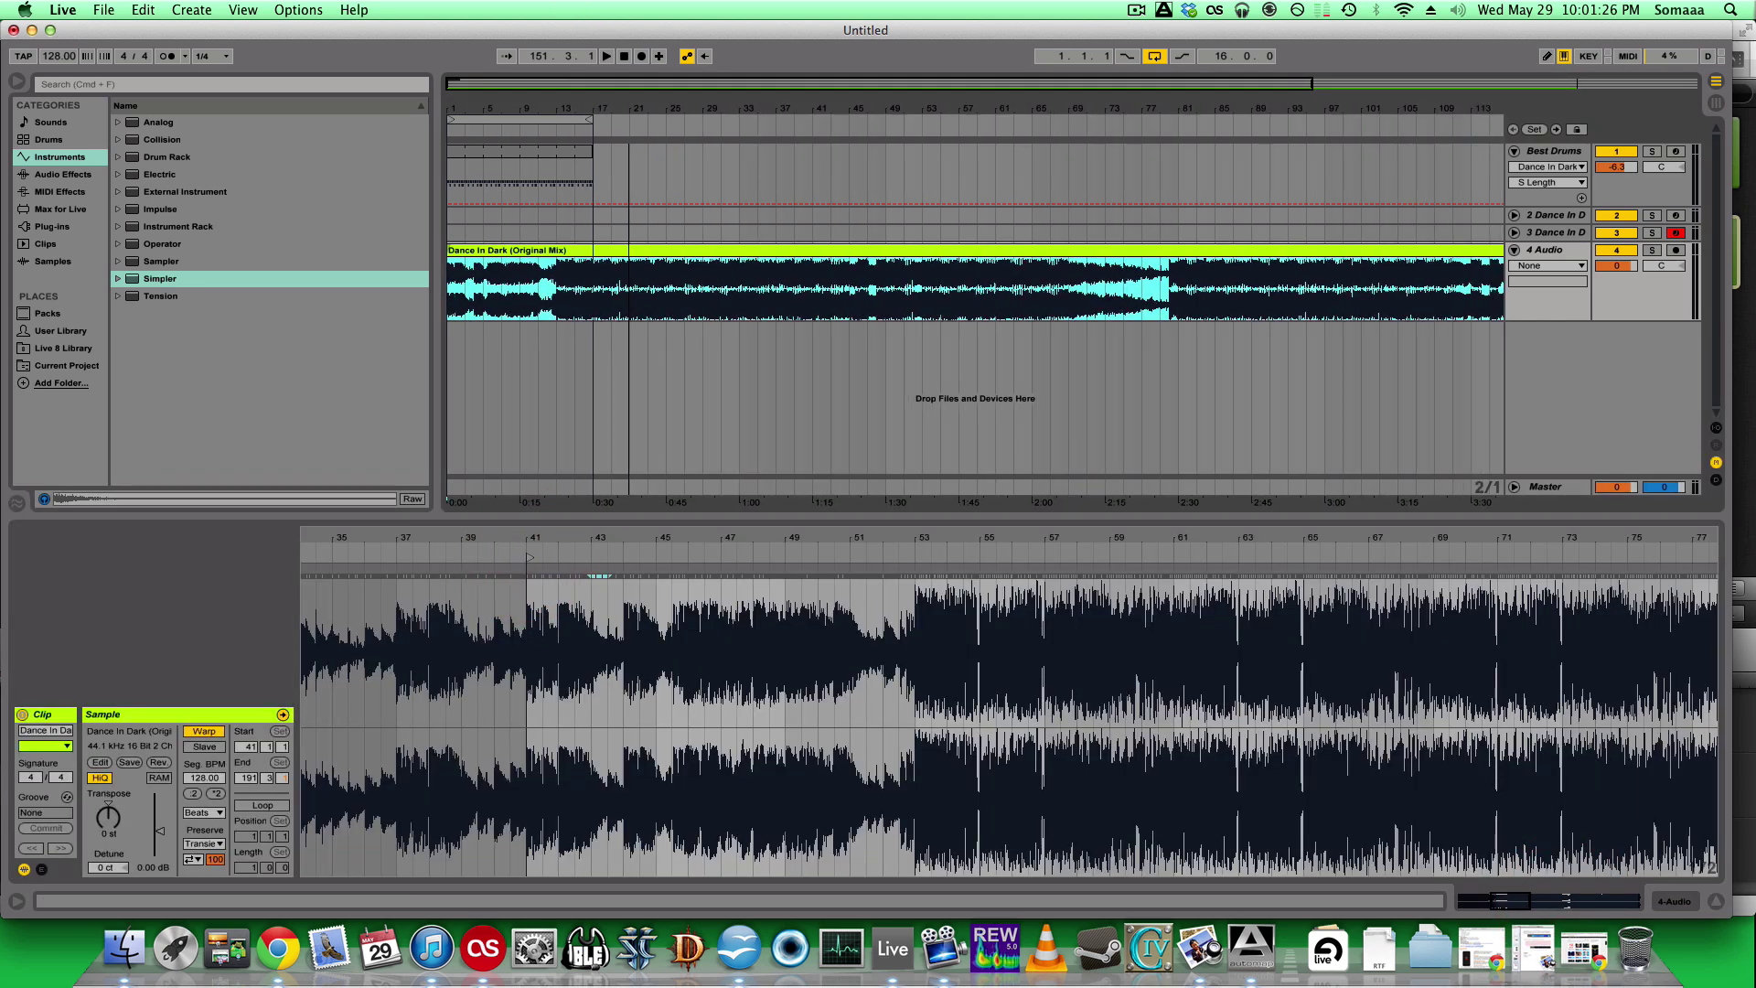
- Trim the Dance In Dark arrangement clip to four bars and place a copy directly after it at bar 5
left_click_drag(1400, 283, 548, 284)
left_click_drag(524, 87, 527, 138)
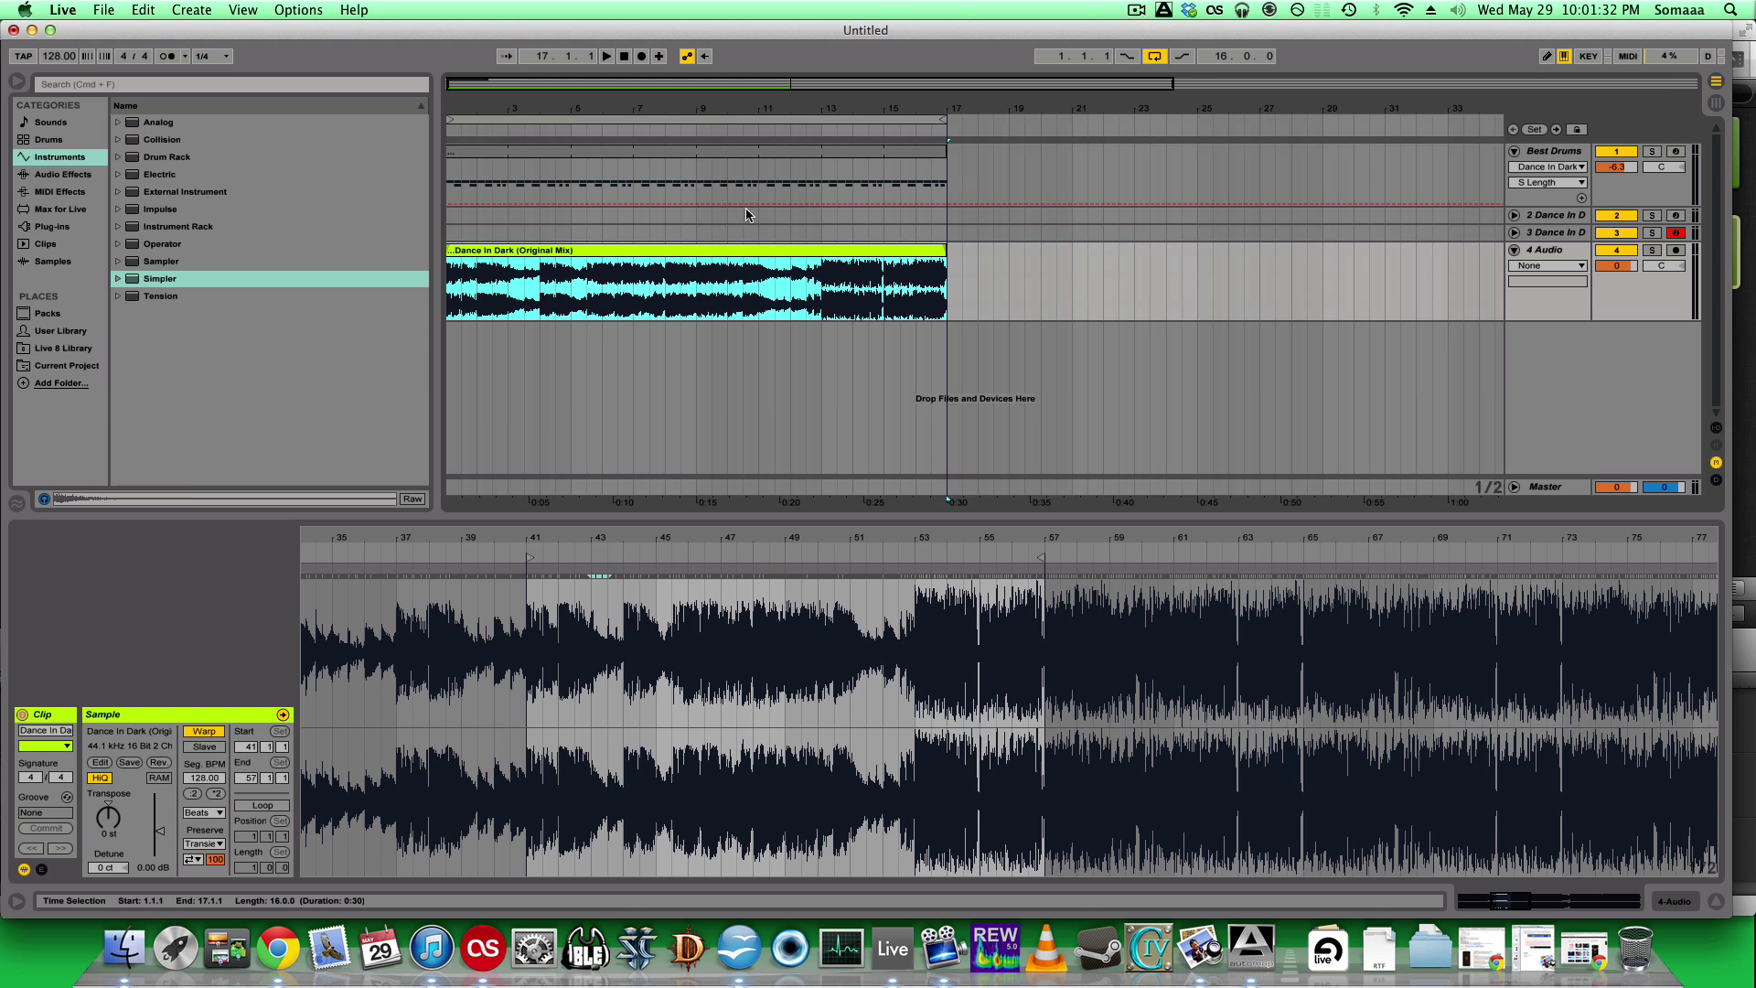
left_click_drag(948, 260, 551, 267)
key("space")
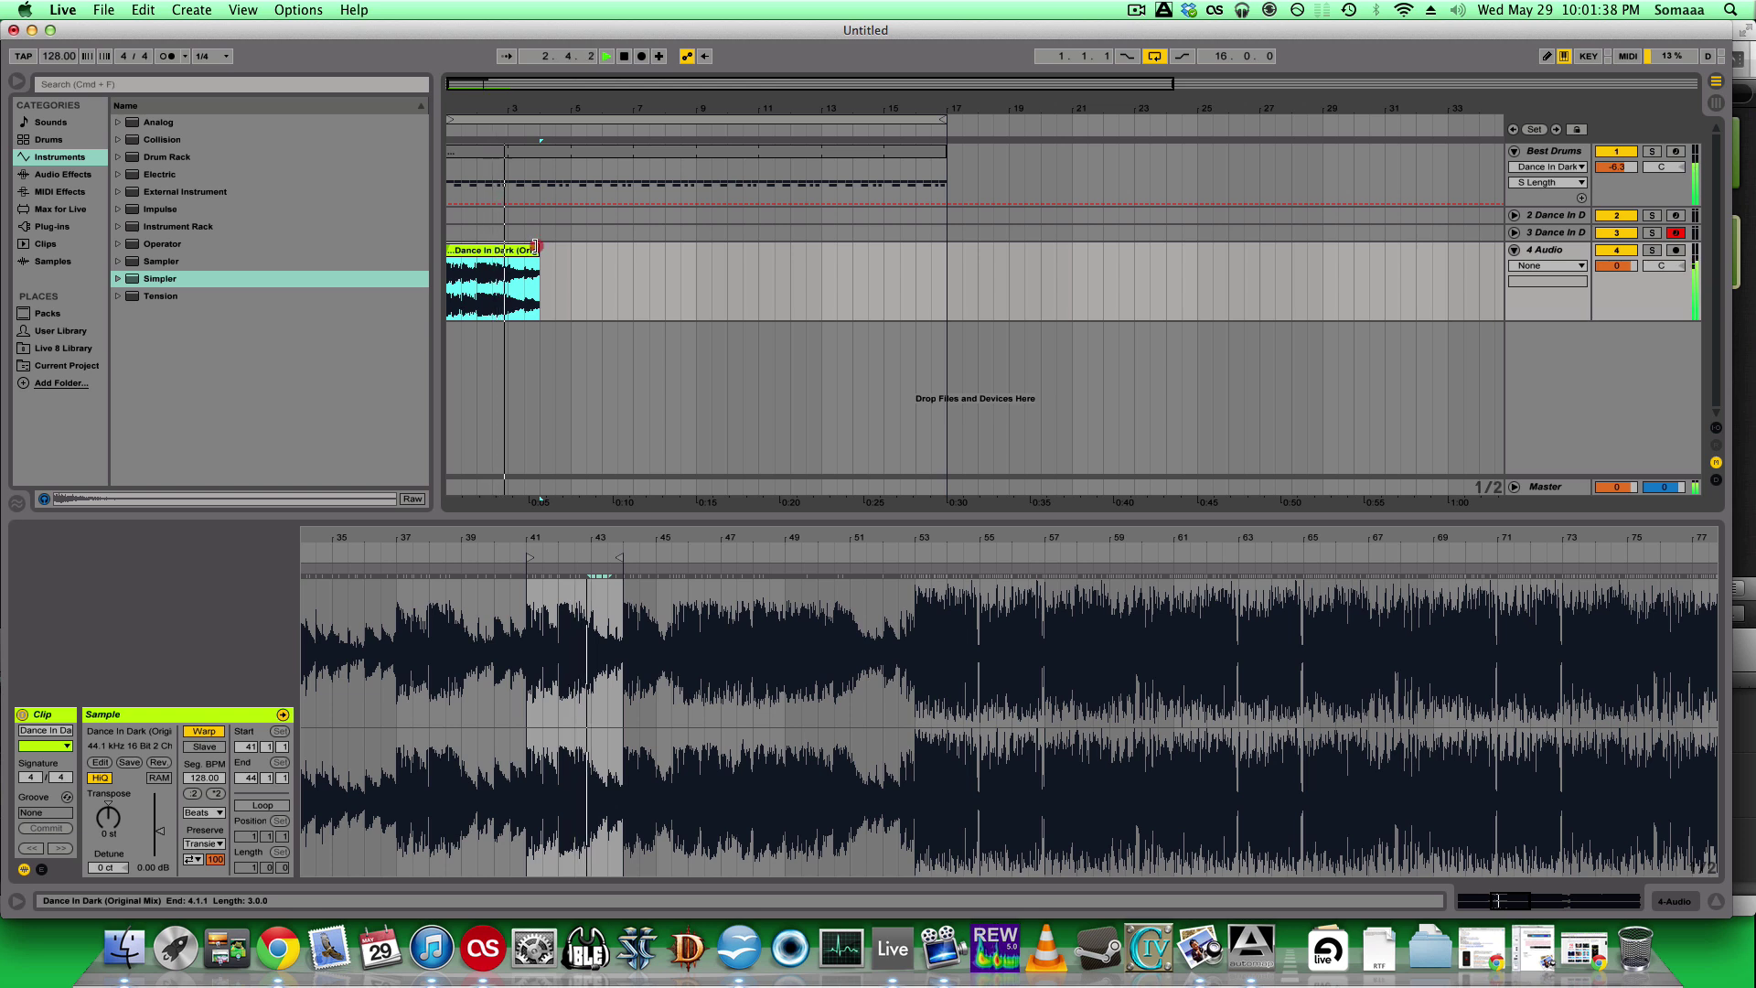
left_click_drag(536, 247, 637, 258)
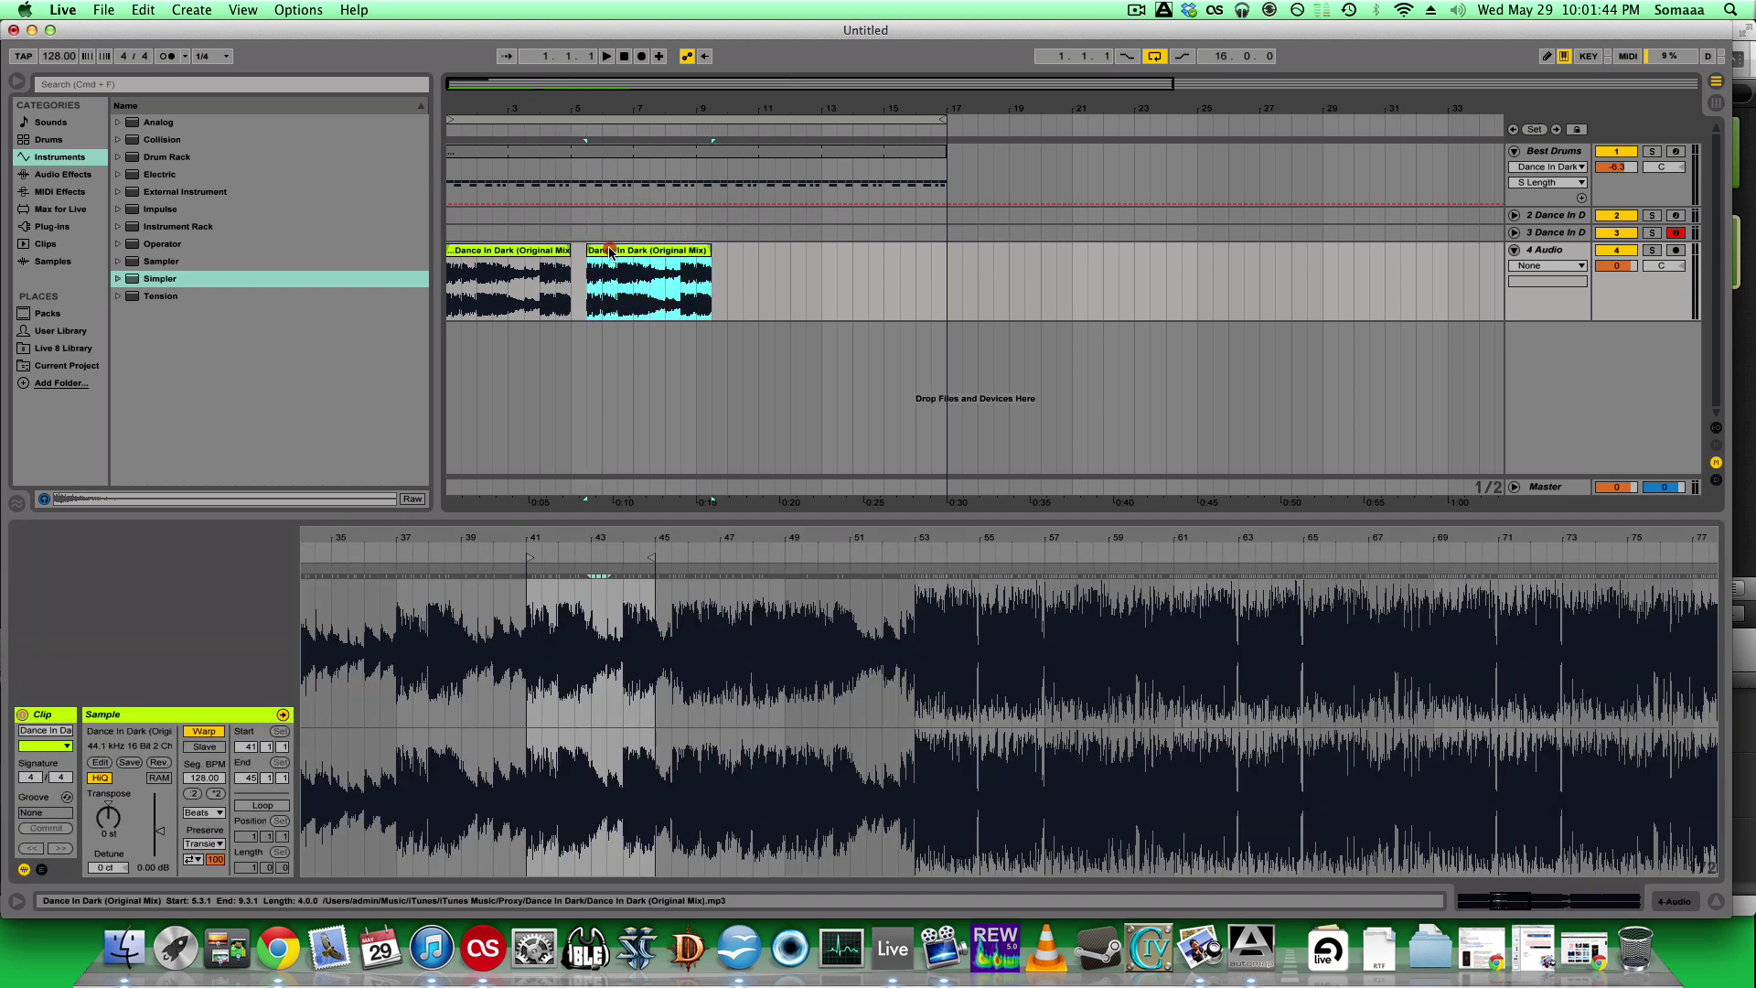
left_click_drag(633, 259, 619, 259)
- Return to the session view and load the scene 3 Dance In Dark clip into the Simpler on track 3
left_click(1554, 229)
key("Tab")
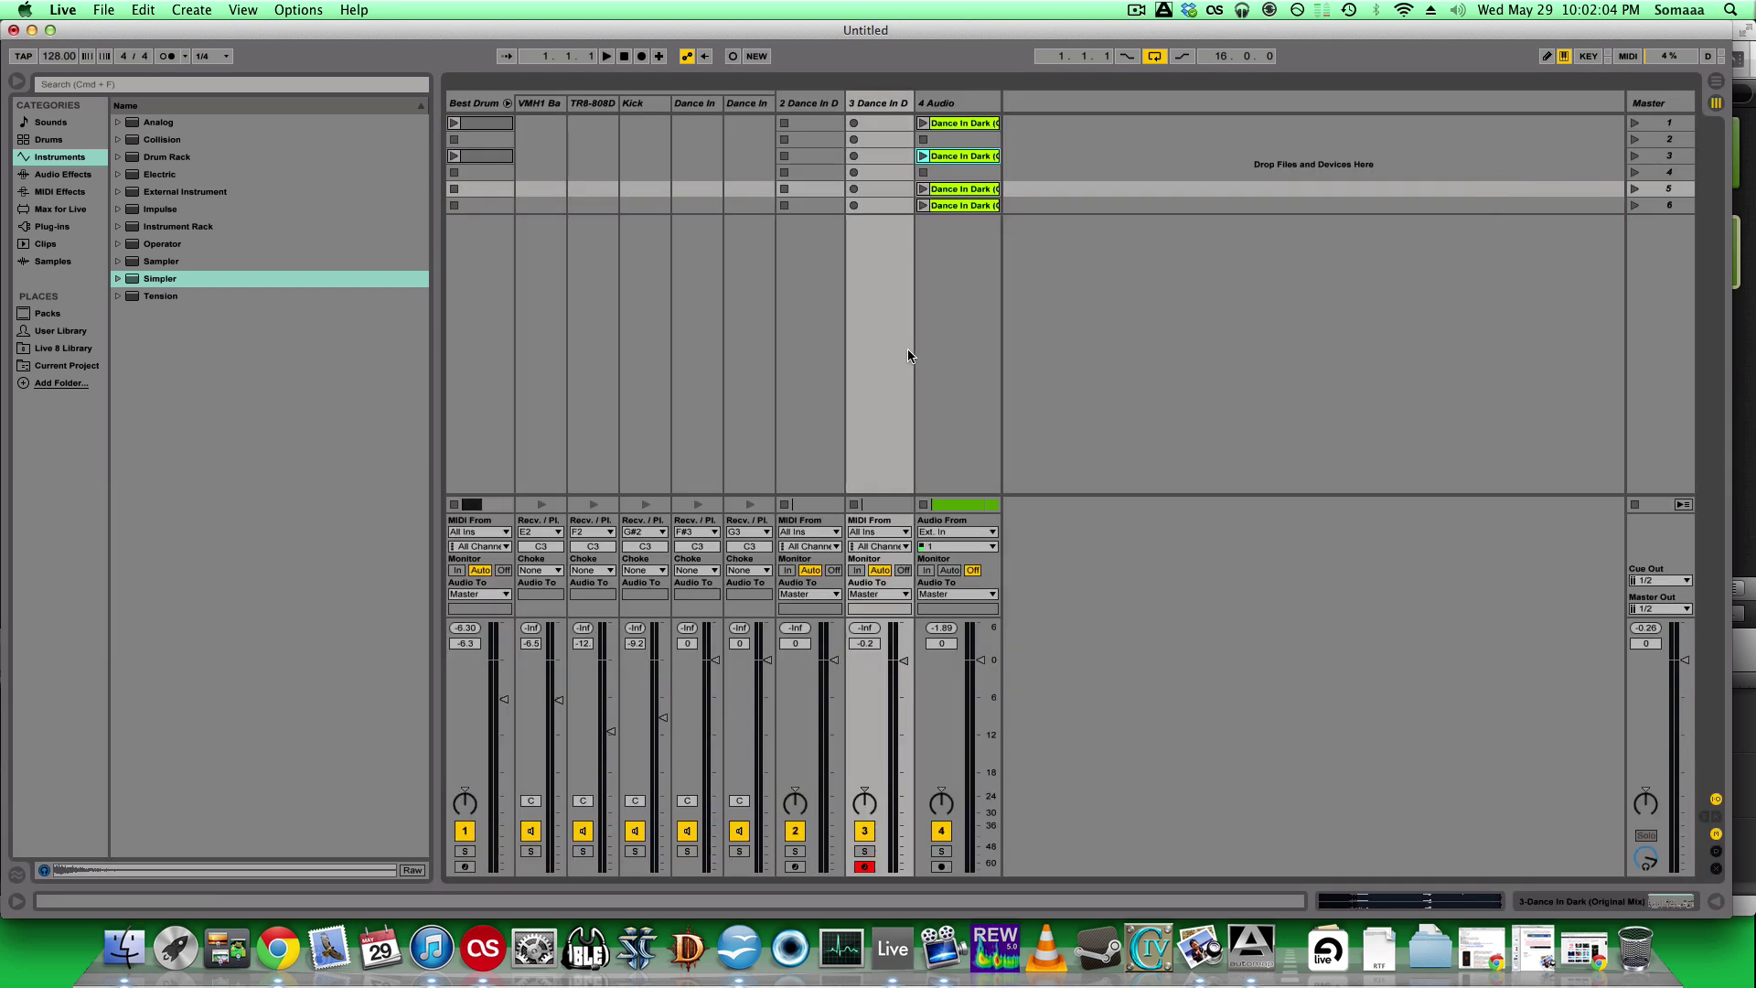
left_click(955, 153)
left_click(883, 103)
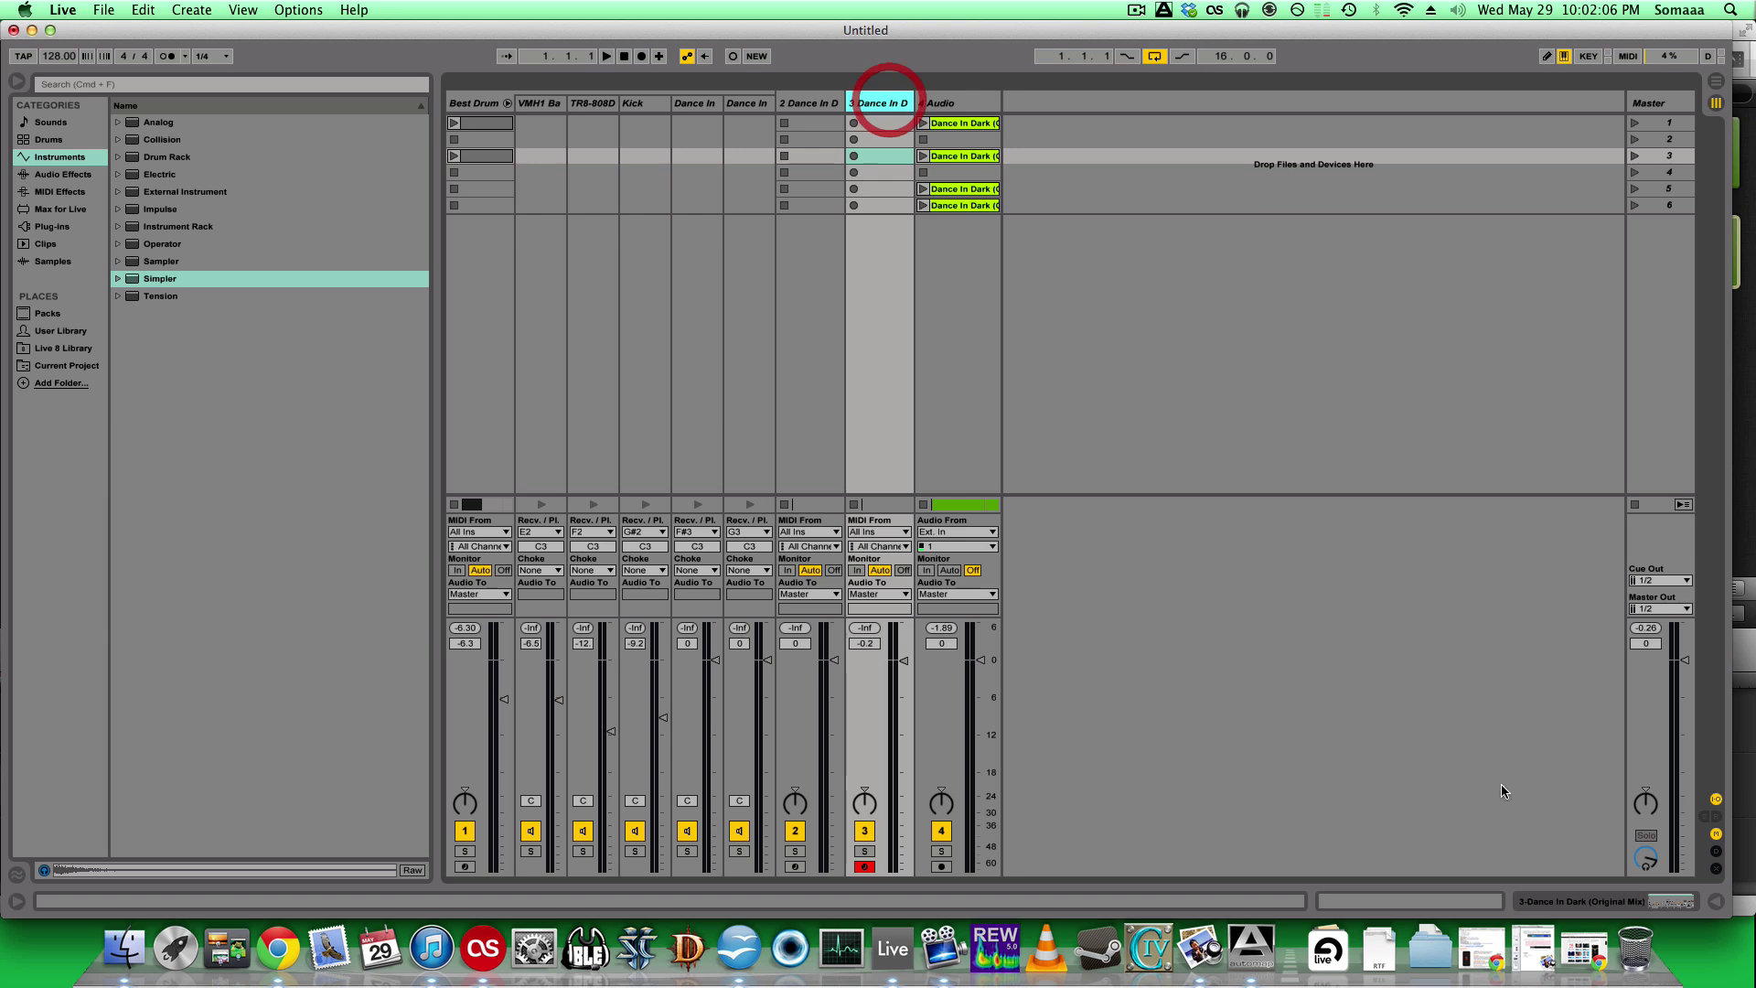
left_click(1680, 903)
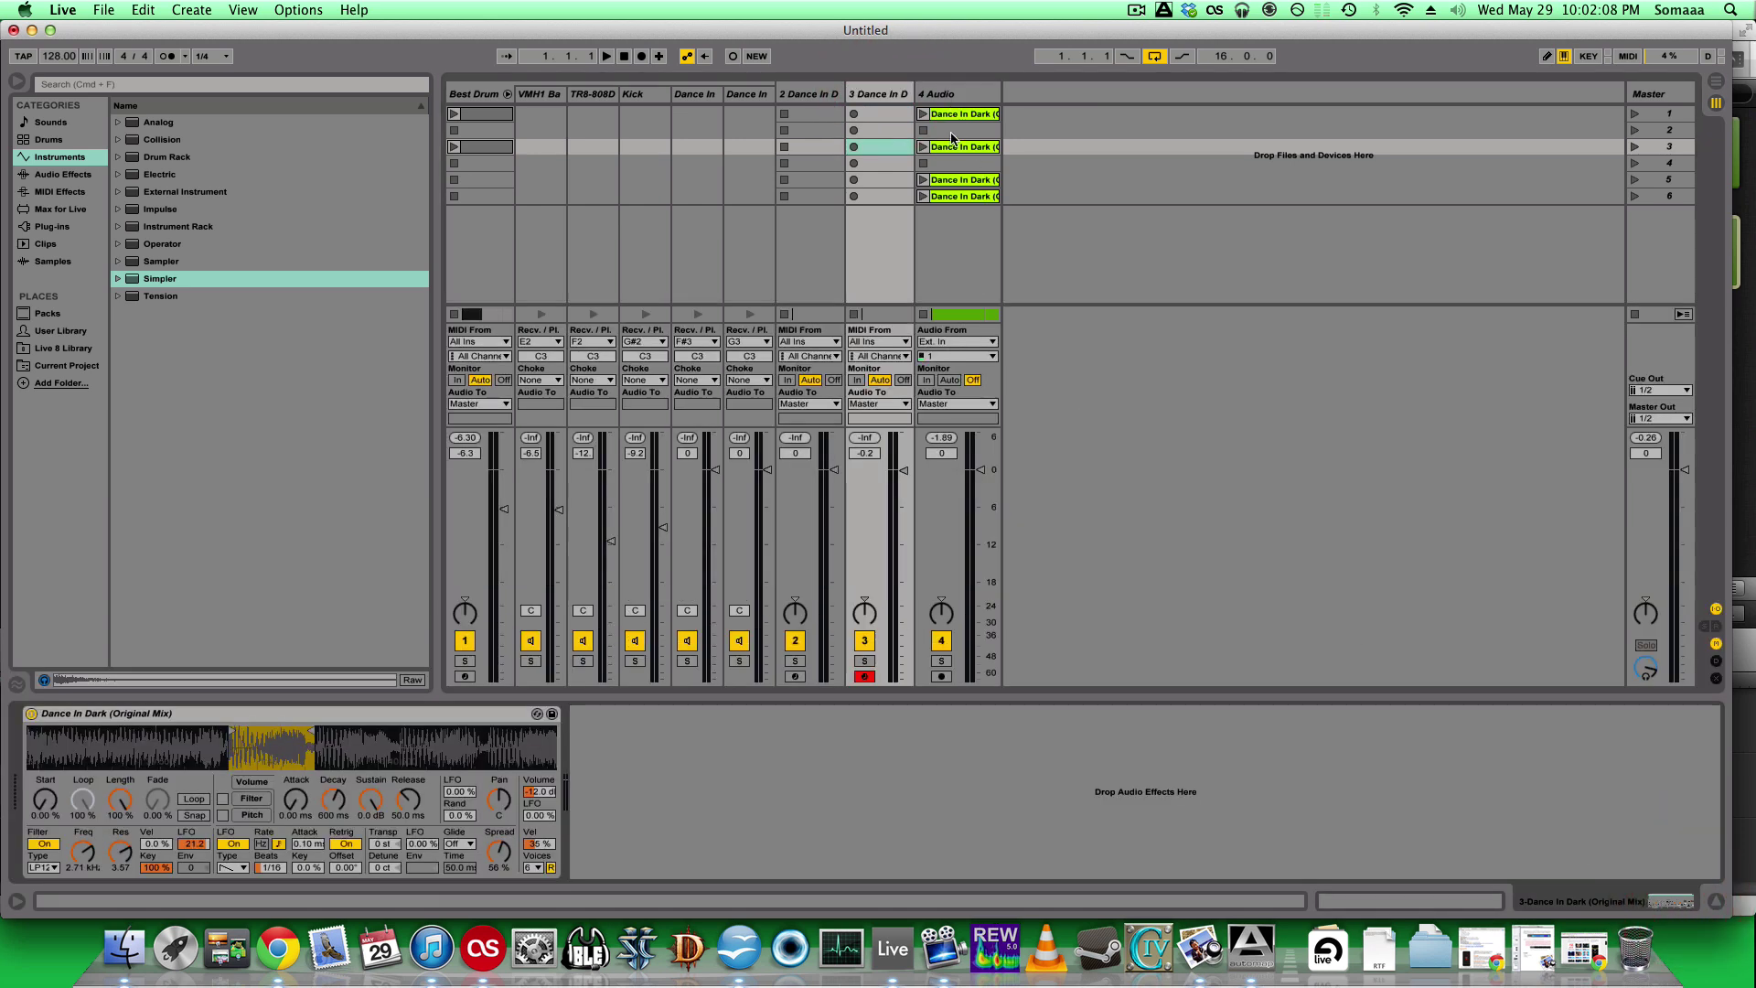
left_click_drag(964, 152, 491, 583)
left_click_drag(455, 762, 463, 746)
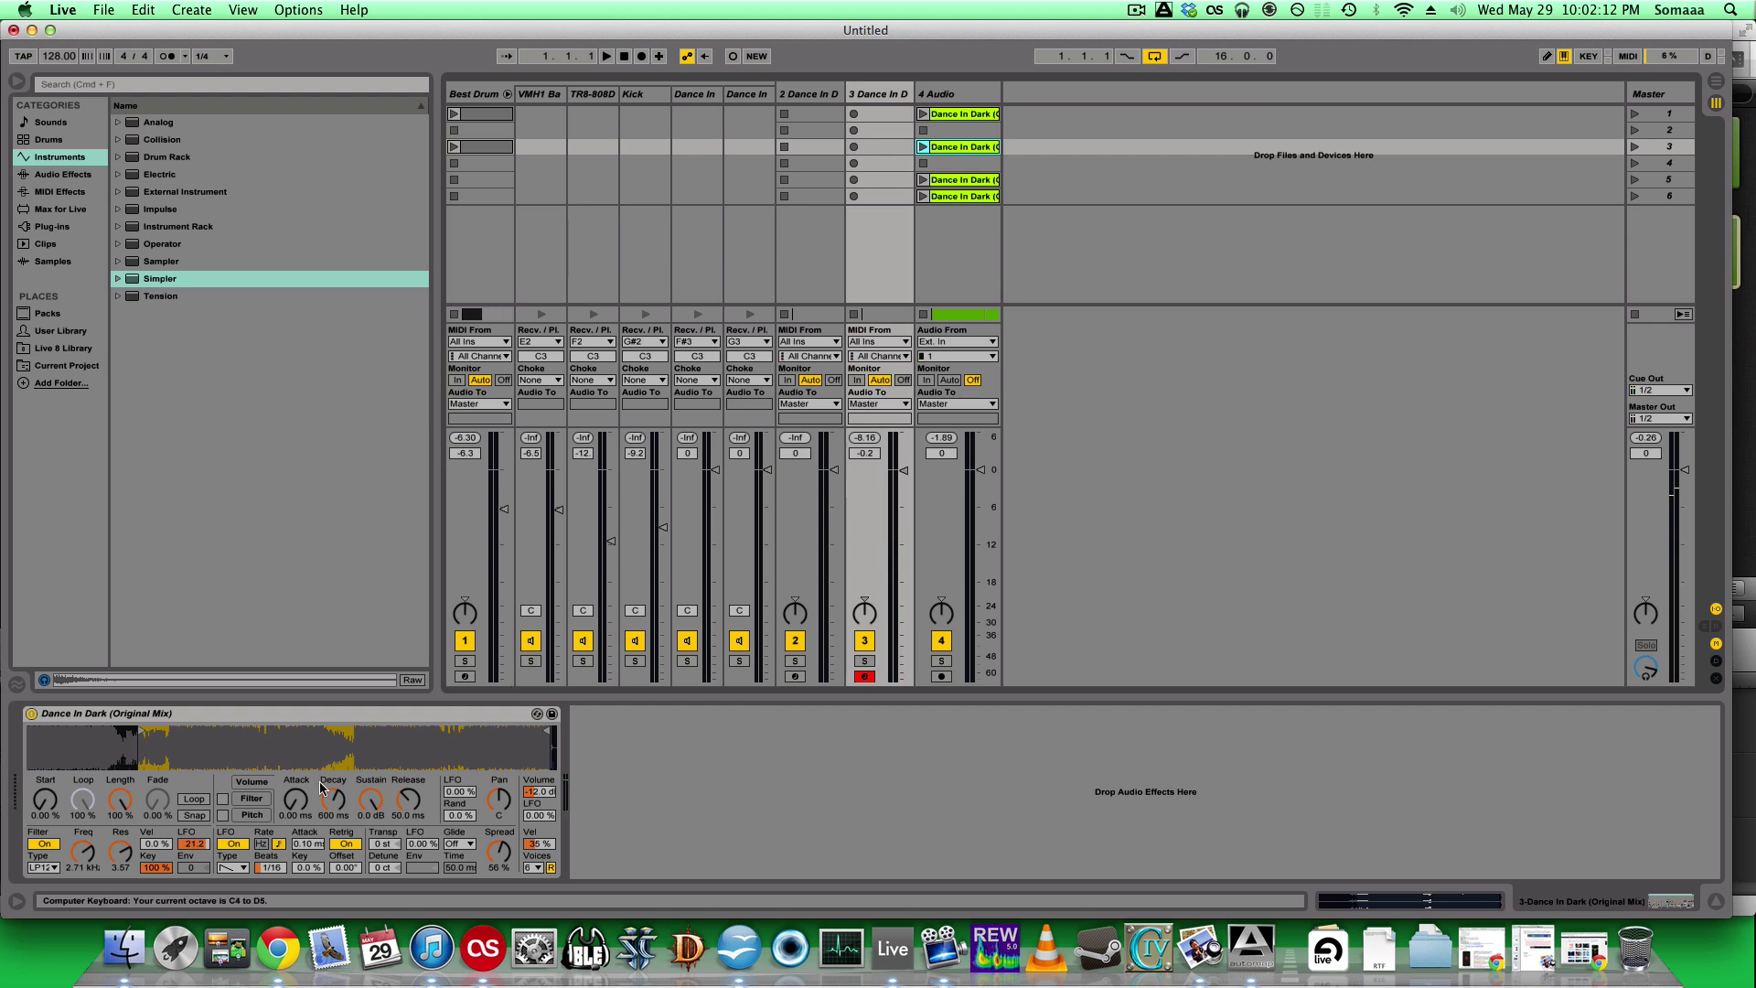
- Turn off the Simpler's filter and LFO and lower the computer keyboard octave to C3 to D4
left_click(42, 844)
left_click(233, 843)
key("z")
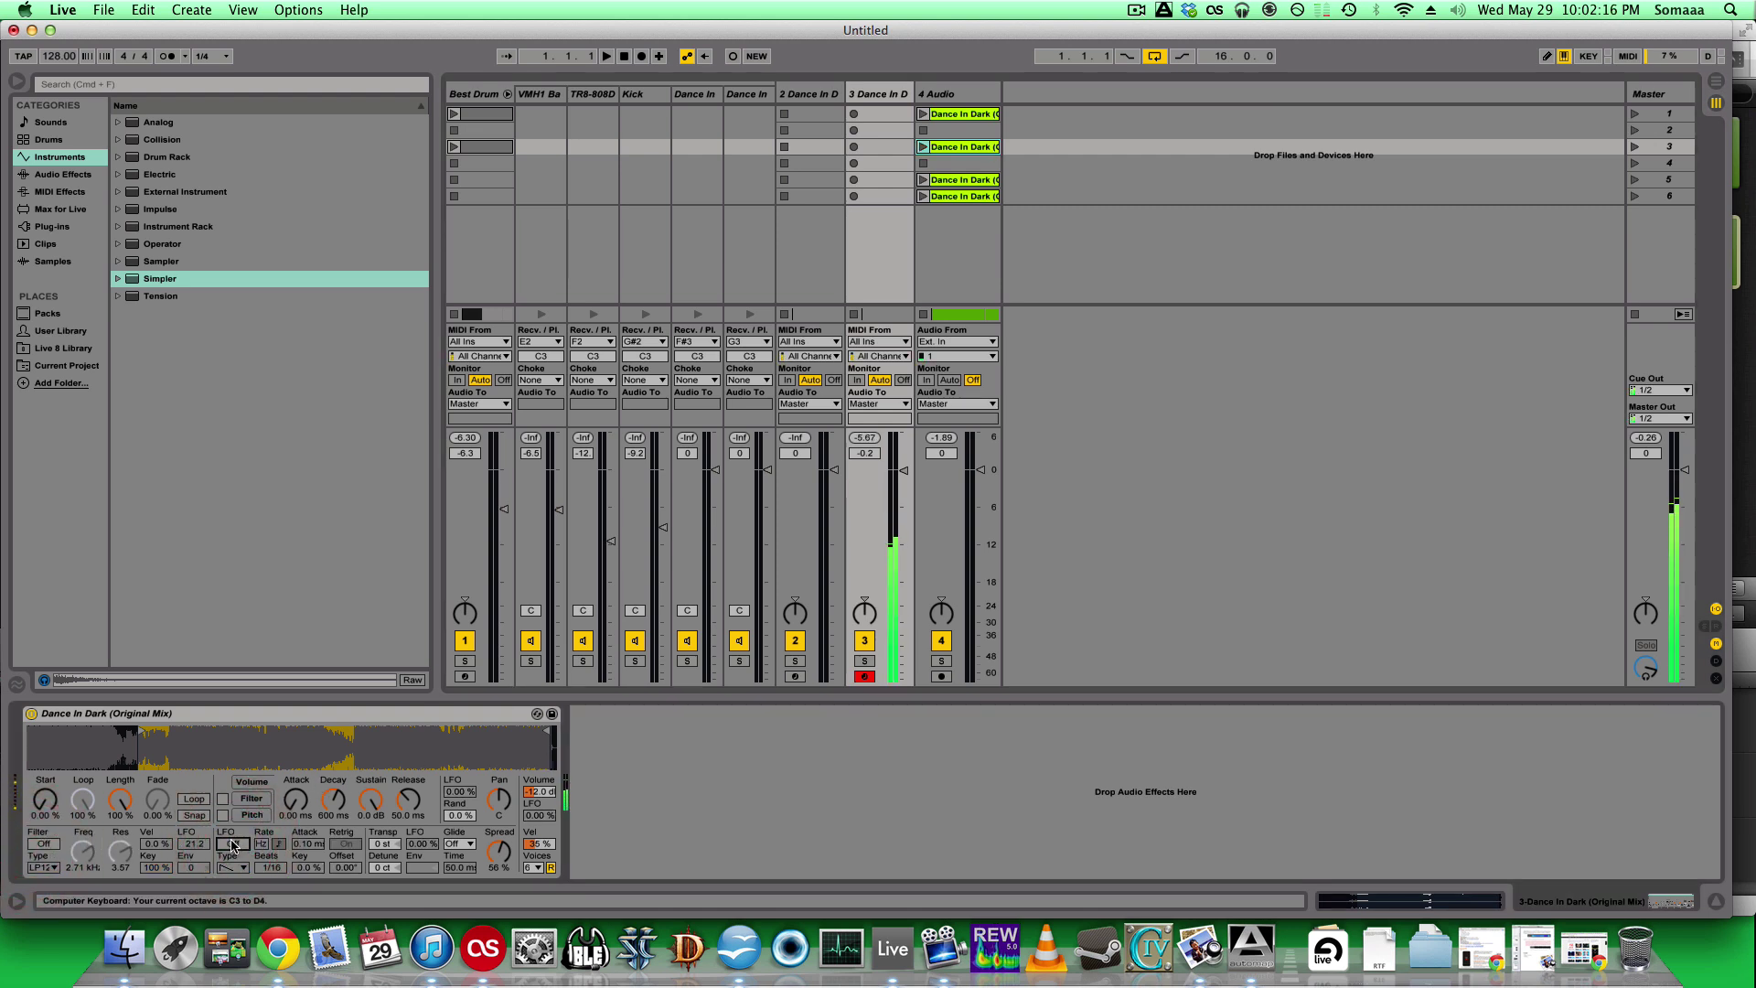
- Play the arrangement together with the Simpler, mute the 4 Audio track, then stop playback and reselect track 3
key("space")
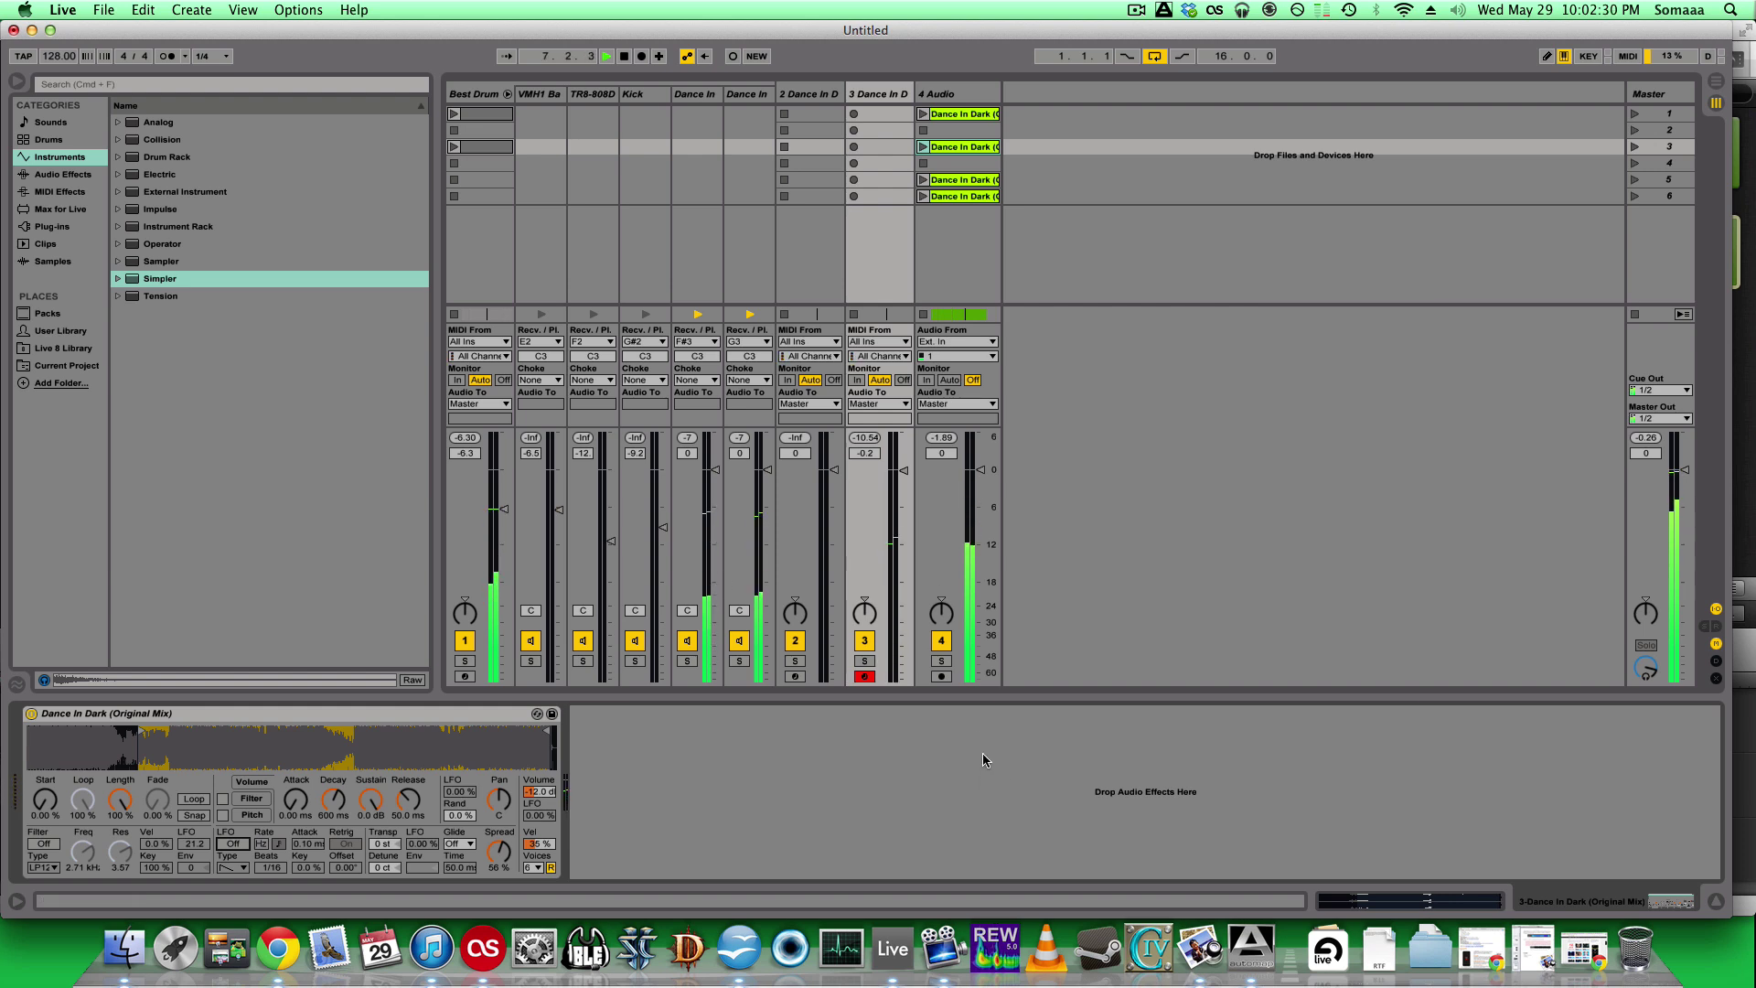
left_click(942, 638)
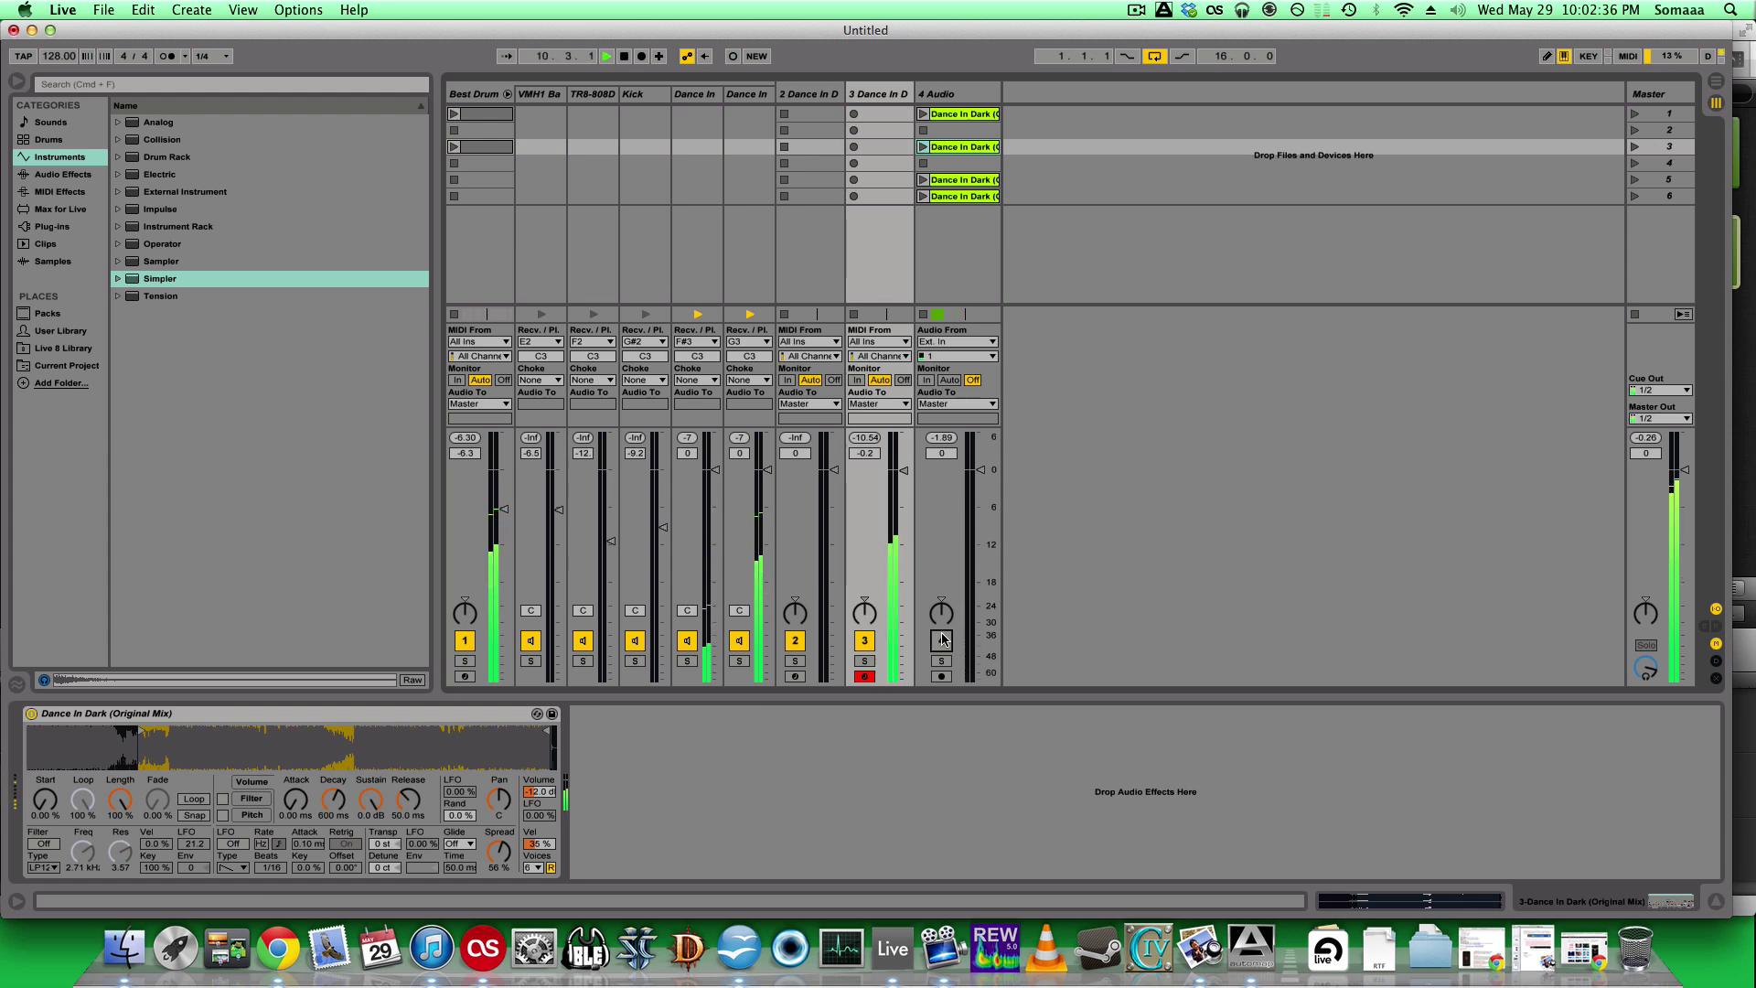
key("Tab")
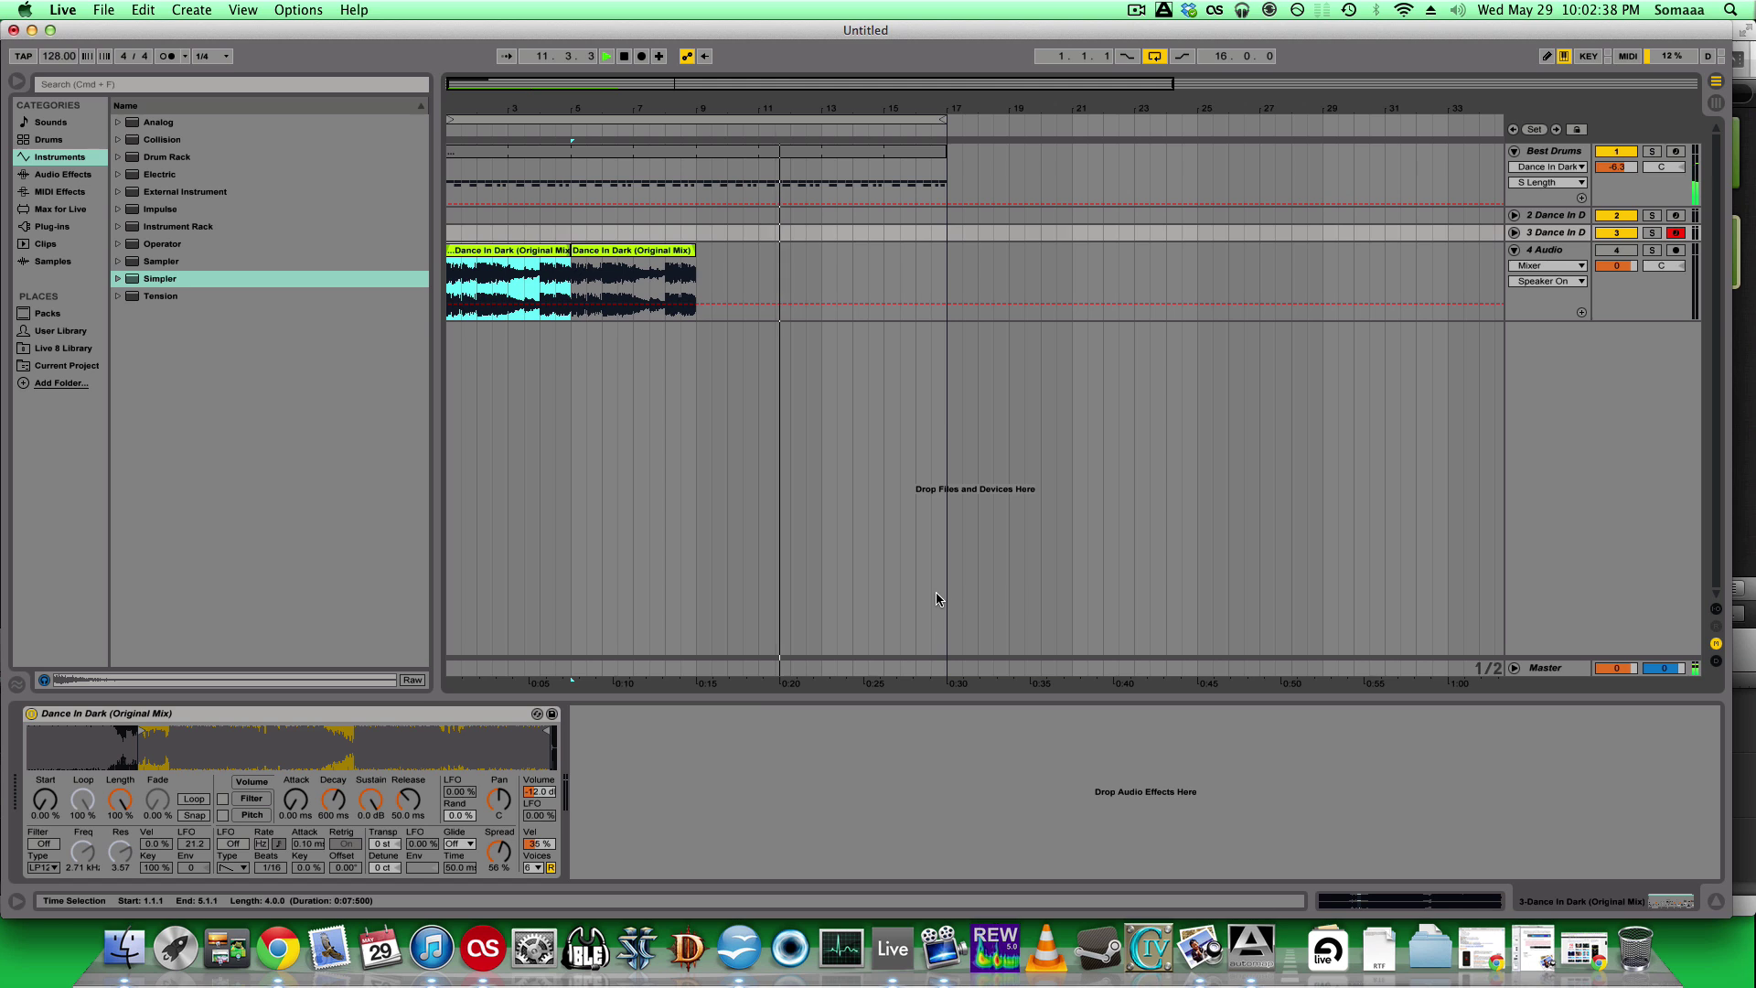
key("Tab")
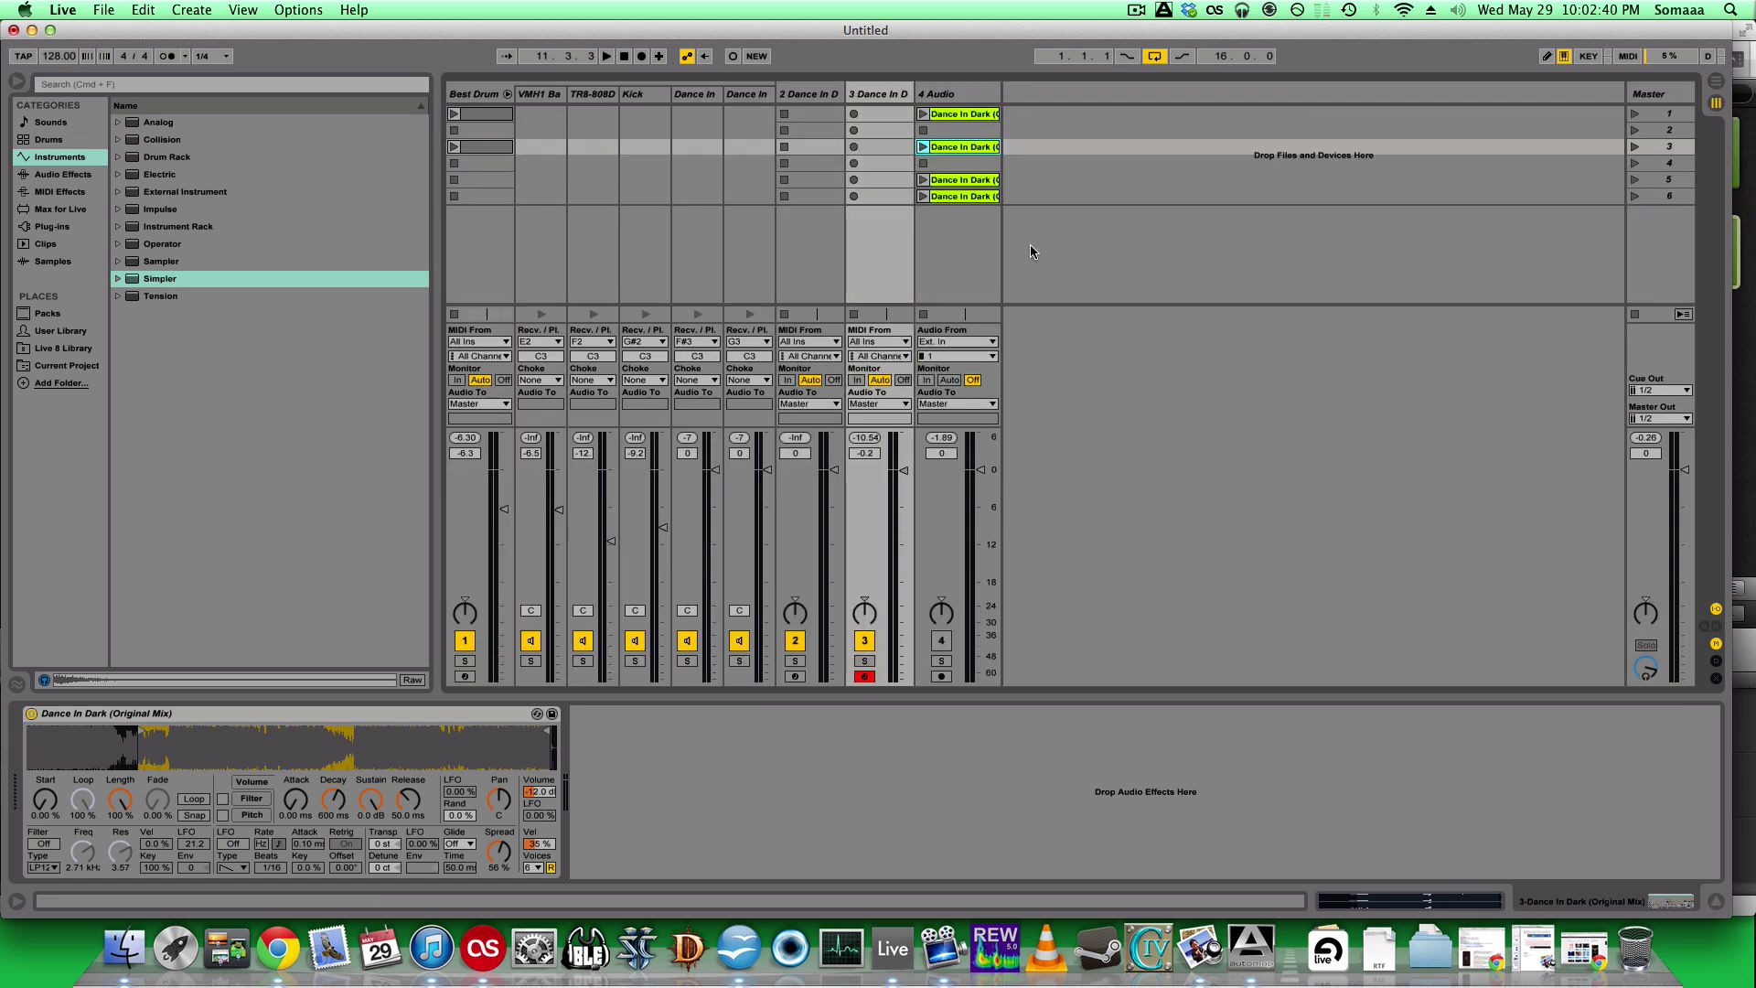
left_click(874, 95)
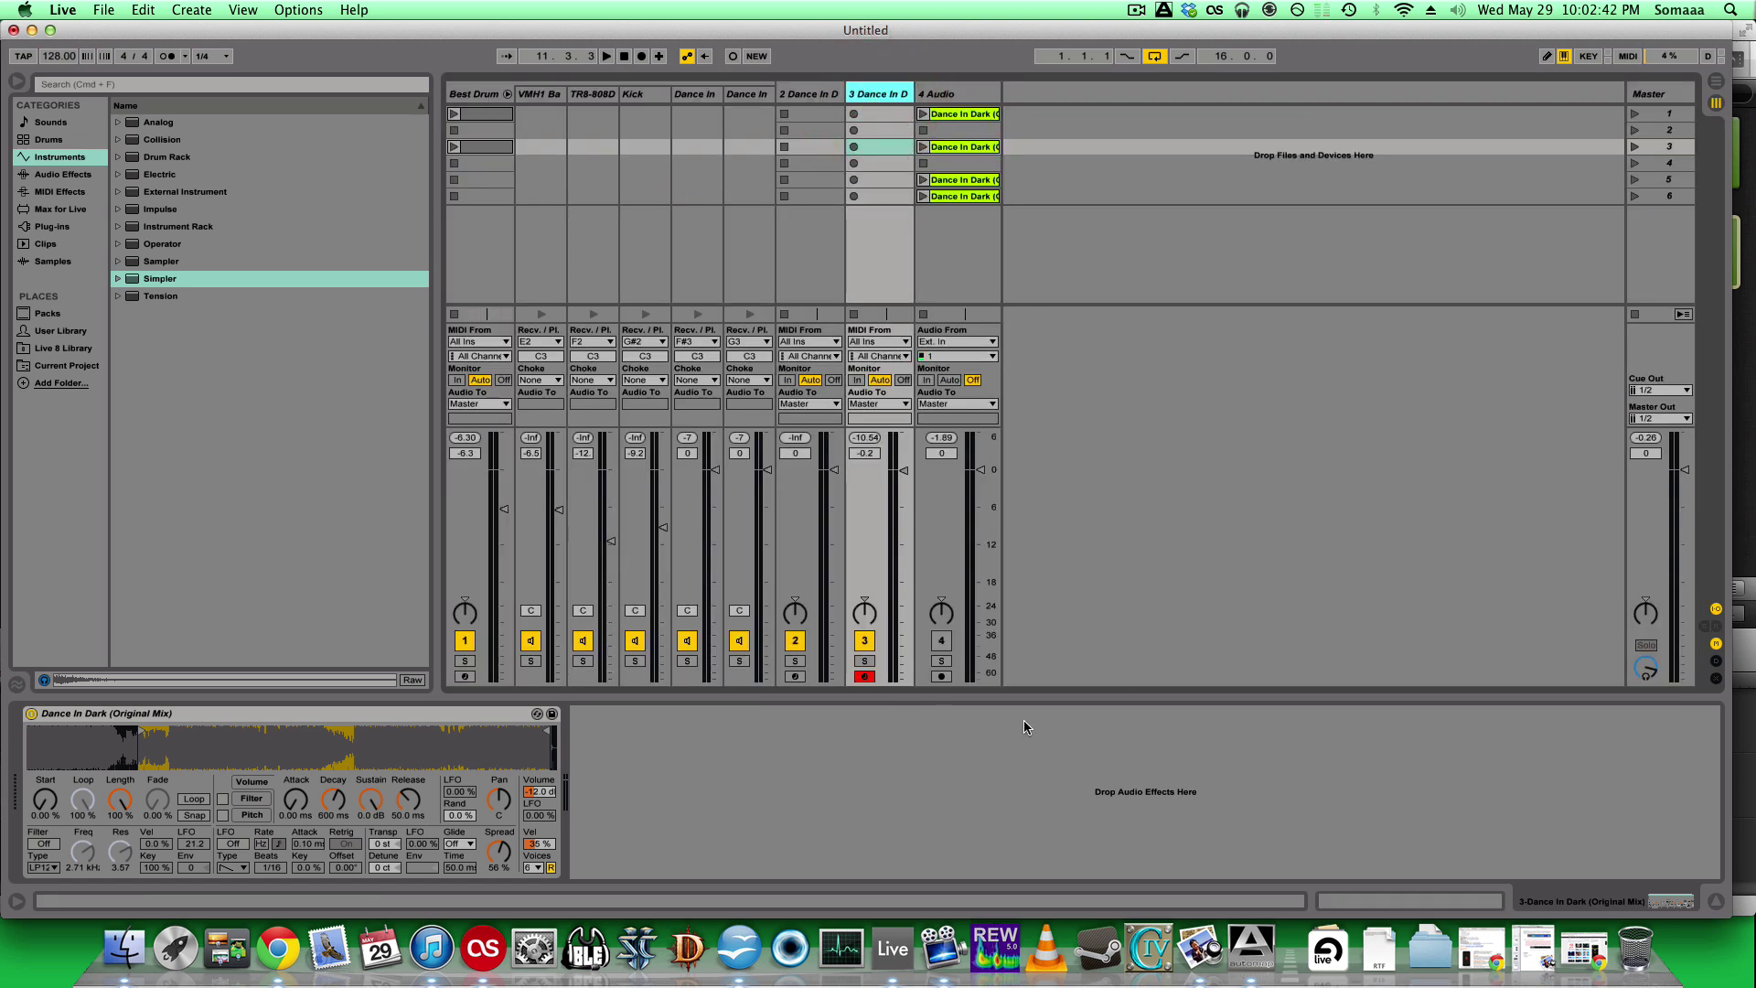